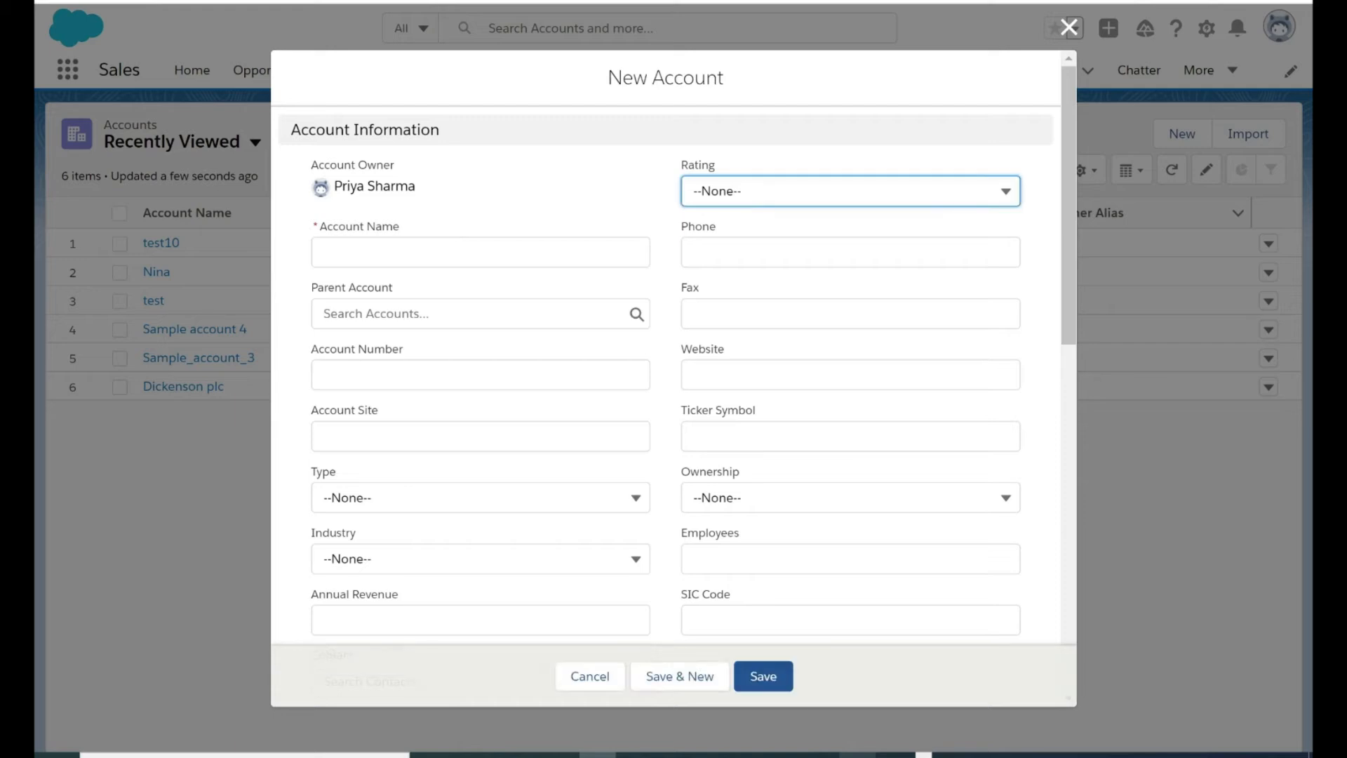
# Fill in the new account with the name test20 and the second recent contact as its Contact, and save it
pyautogui.click(481, 252)
pyautogui.write('test20')
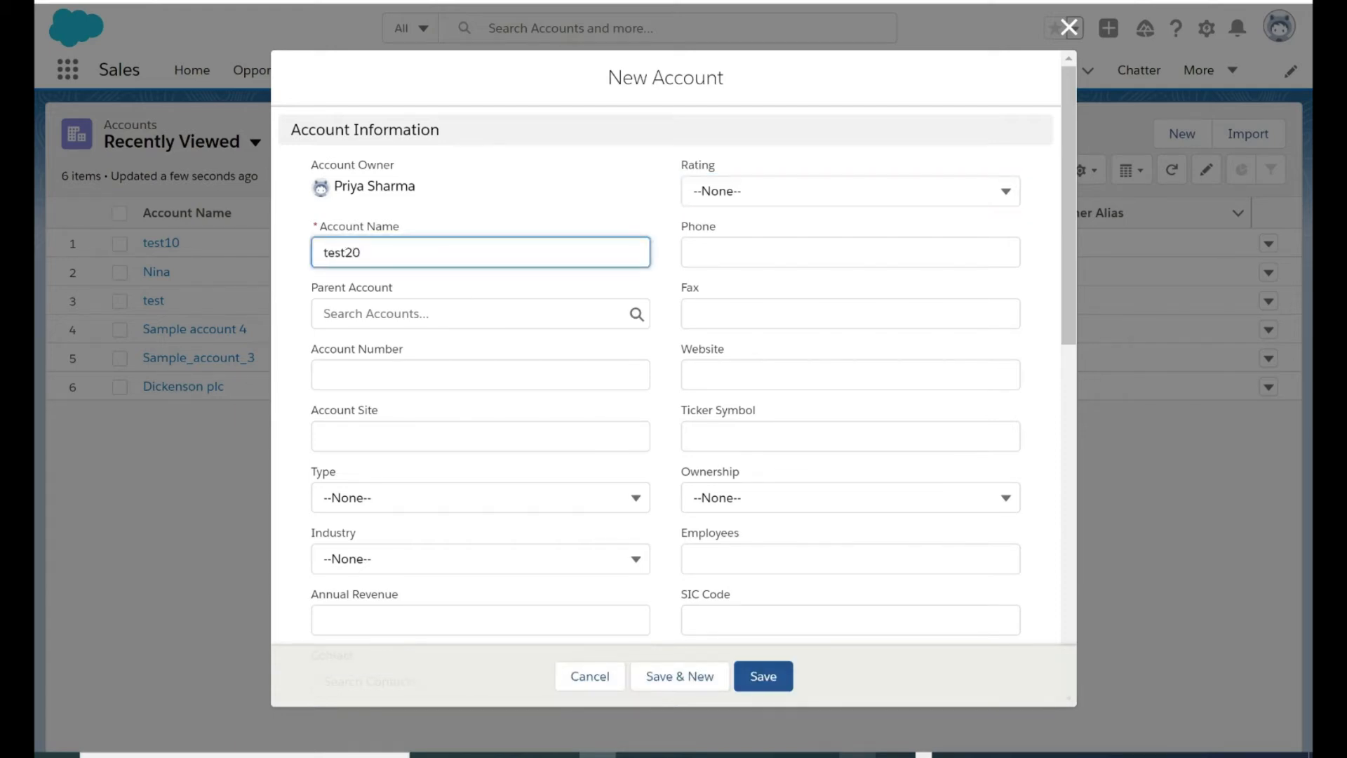
pyautogui.scroll(-5, 529, 418)
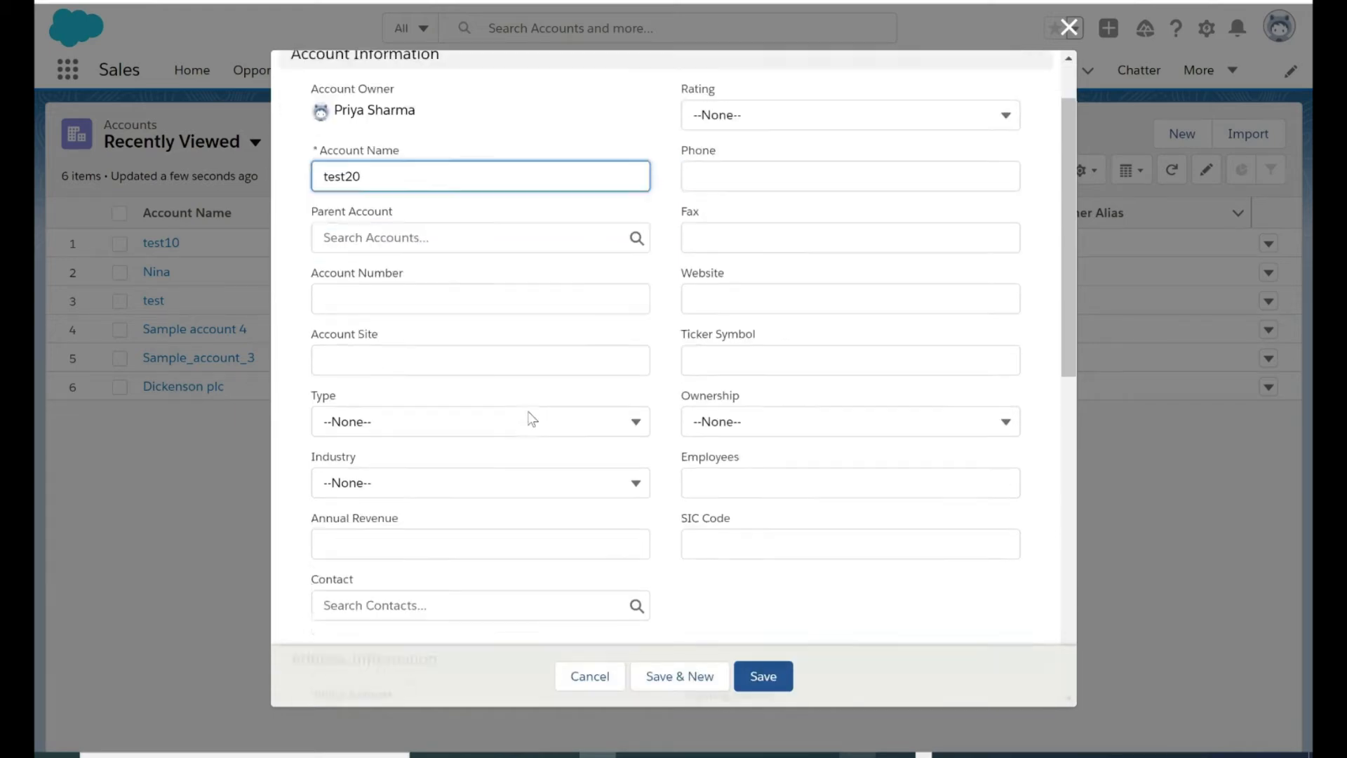
pyautogui.click(493, 478)
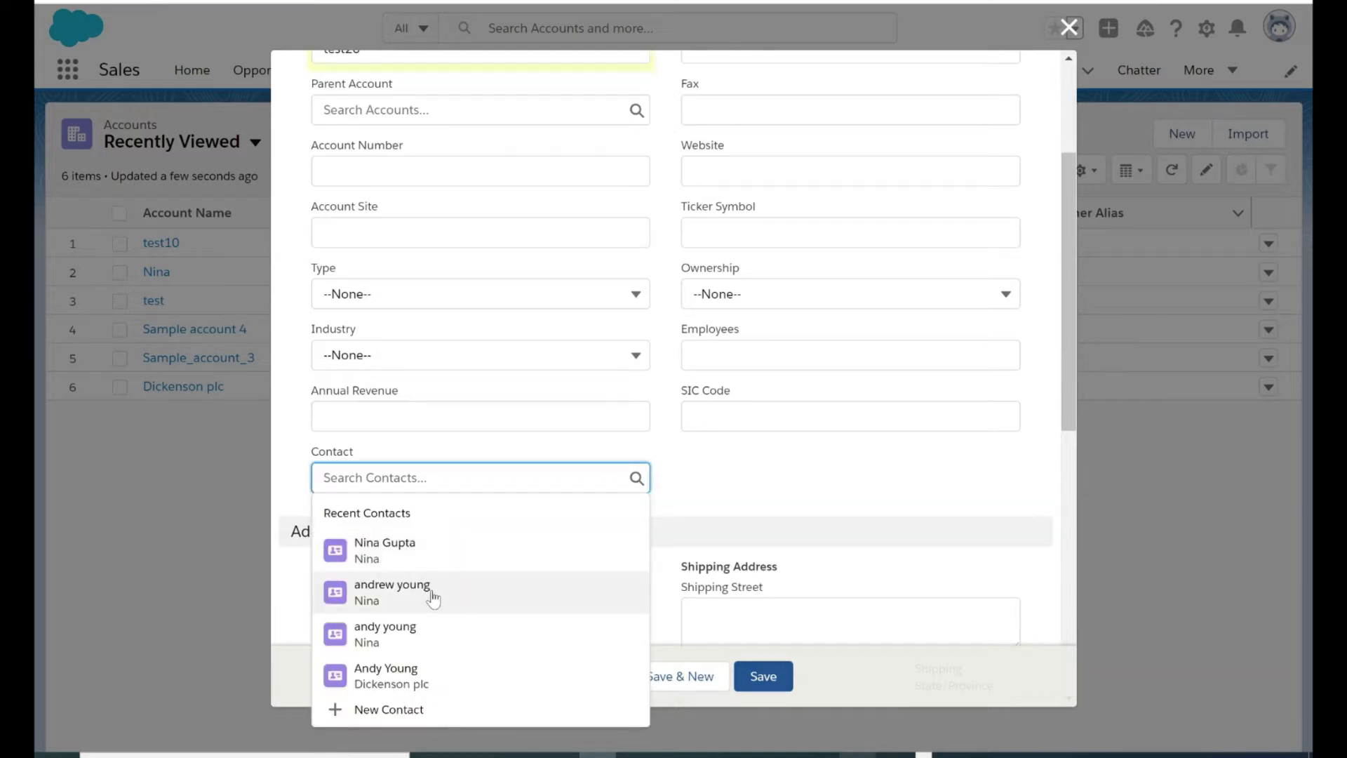
pyautogui.click(430, 594)
pyautogui.scroll(5, 554, 356)
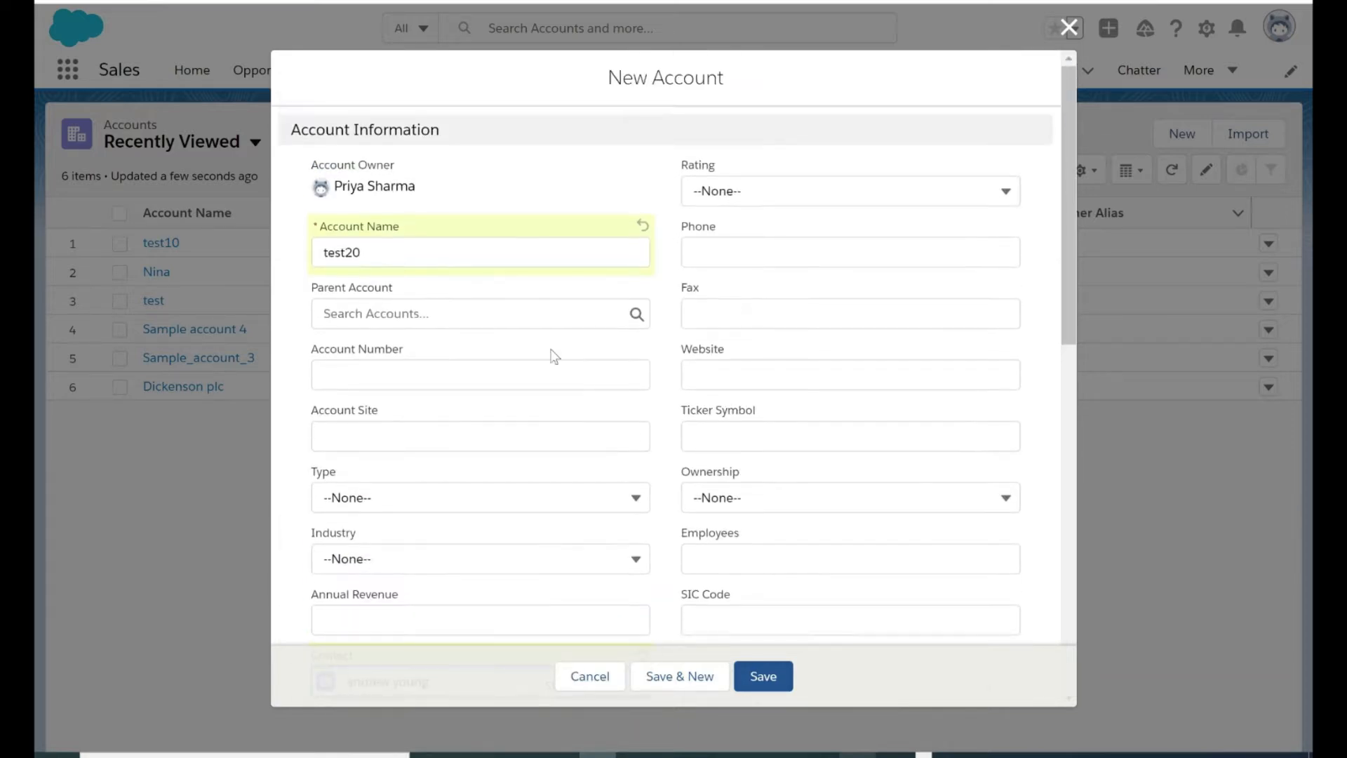
pyautogui.scroll(-2, 554, 356)
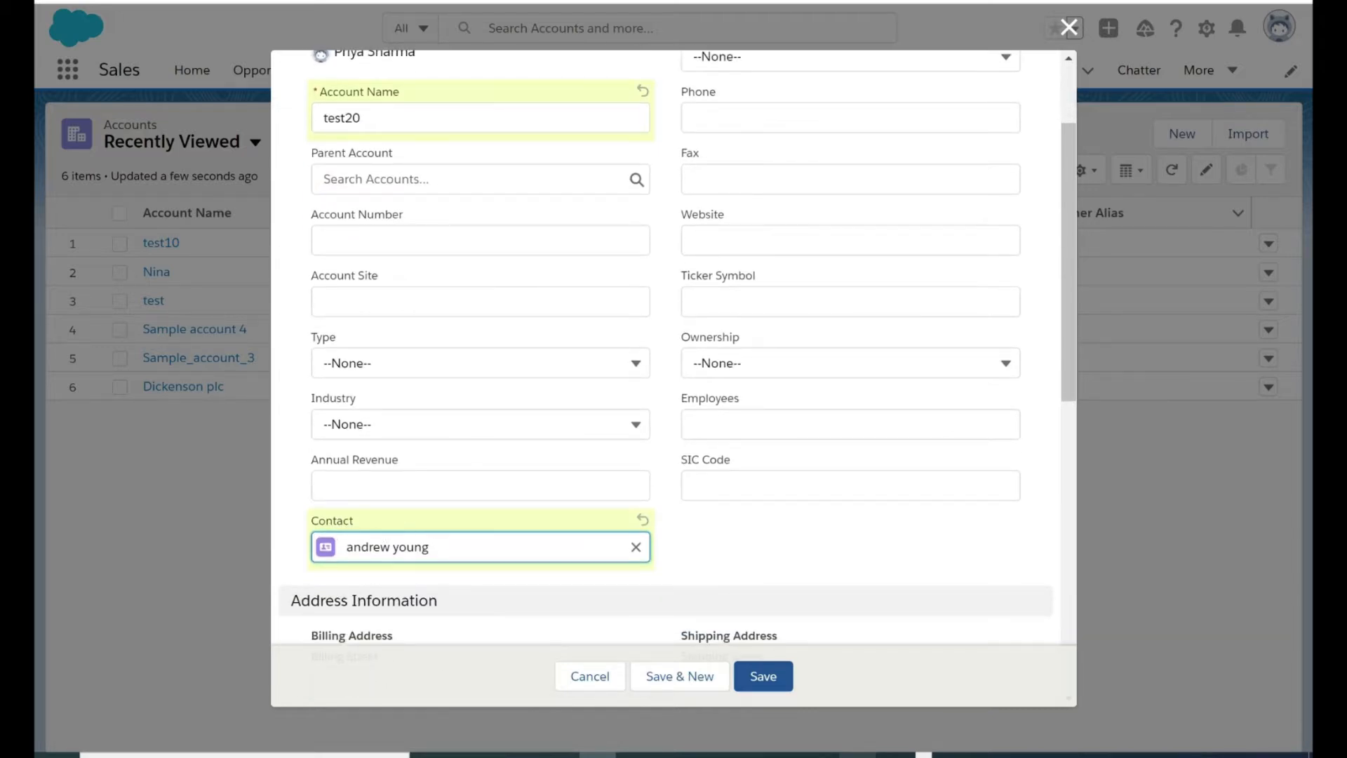
pyautogui.click(758, 676)
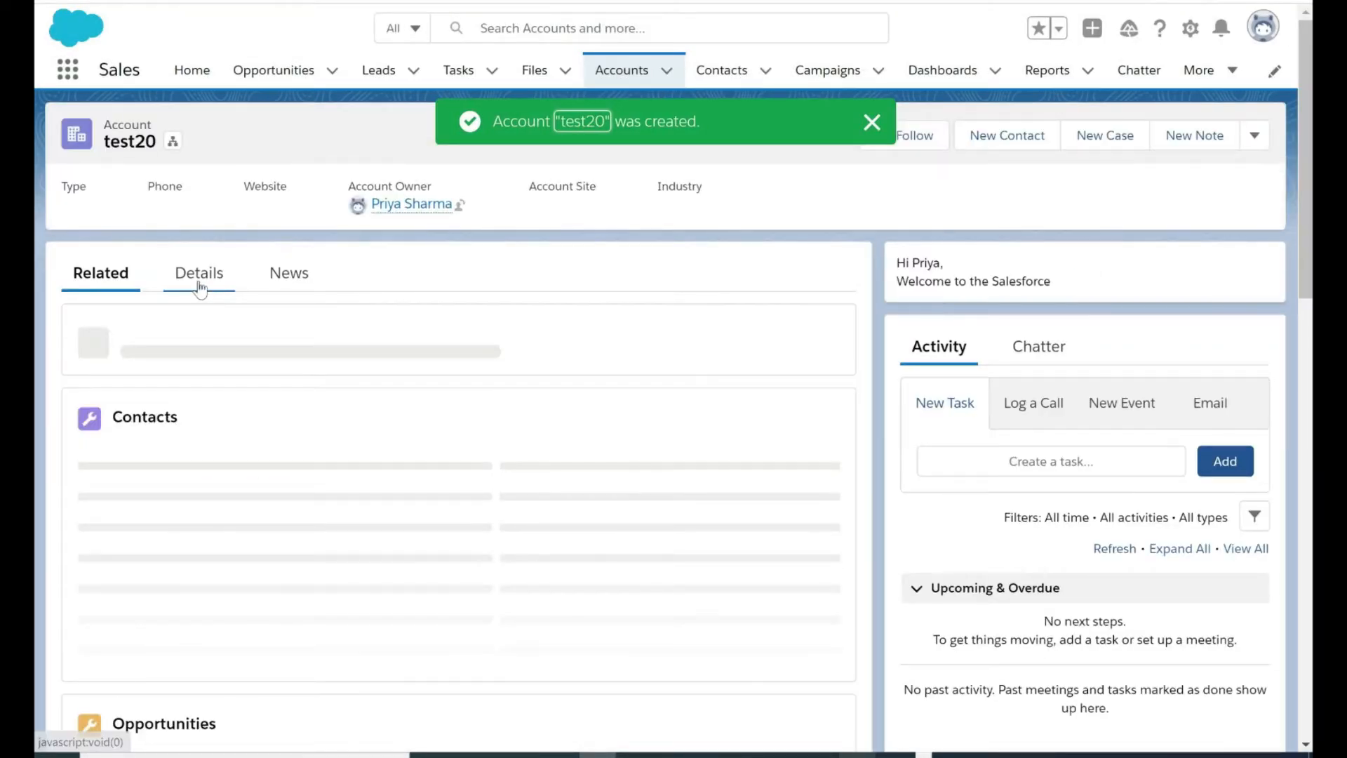
# Open the test20 opportunity related to the new account and examine its details, stage and contact roles
pyautogui.click(199, 286)
pyautogui.click(112, 275)
pyautogui.scroll(-2, 272, 404)
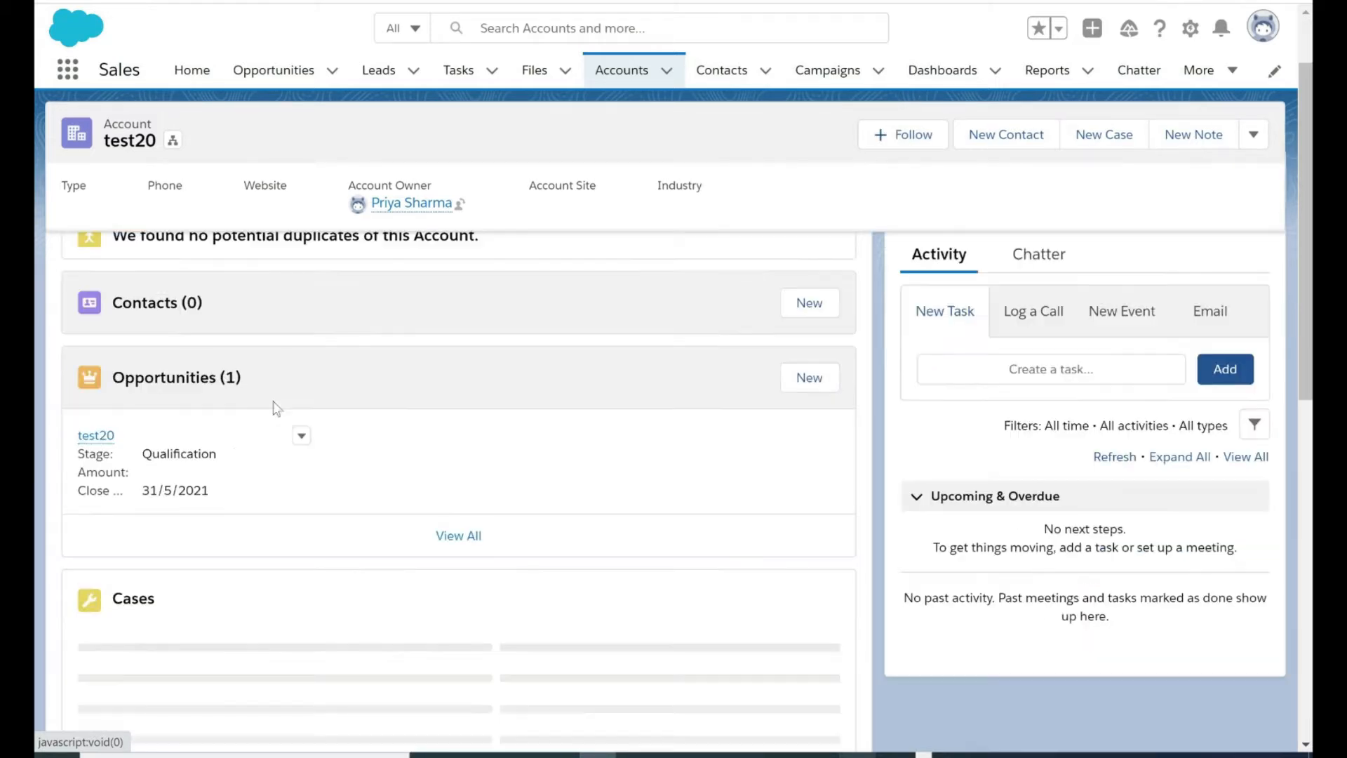
pyautogui.click(105, 435)
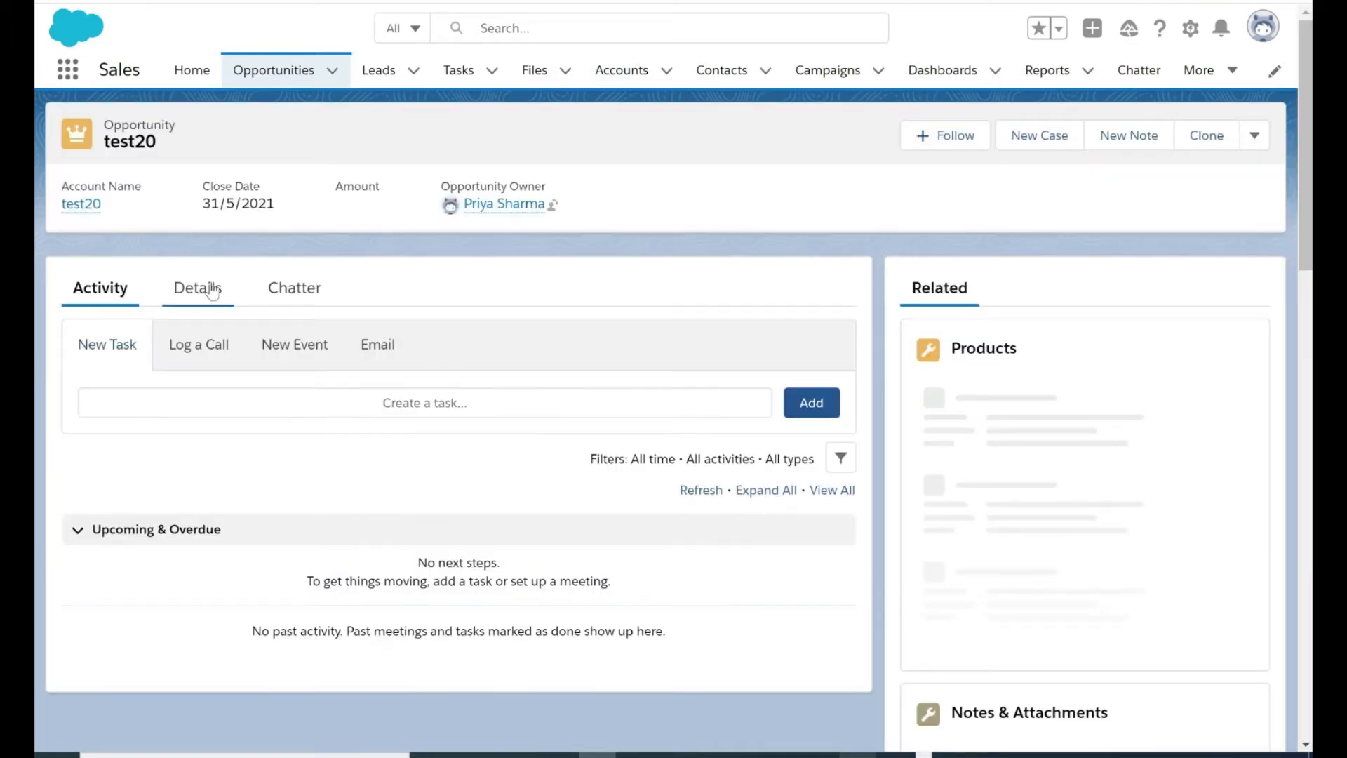
pyautogui.click(210, 288)
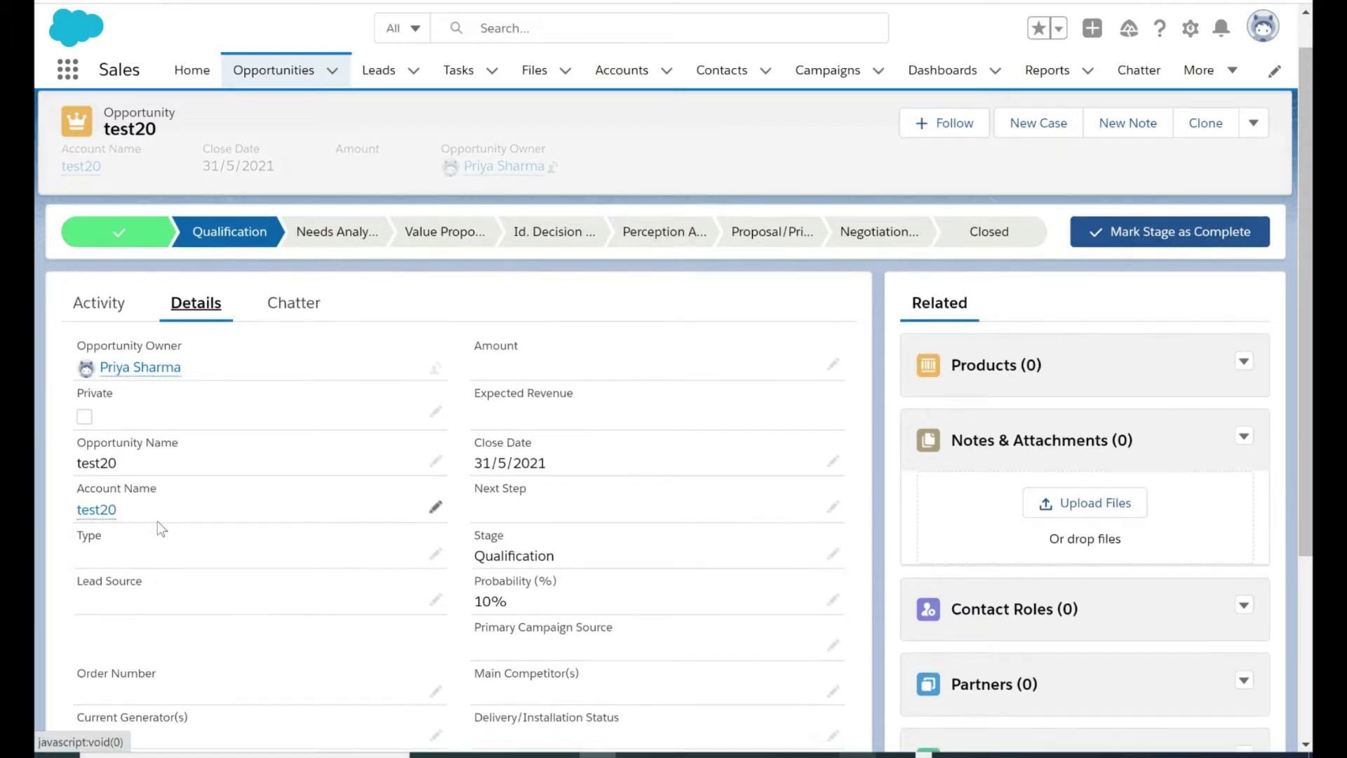
pyautogui.scroll(-1, 547, 557)
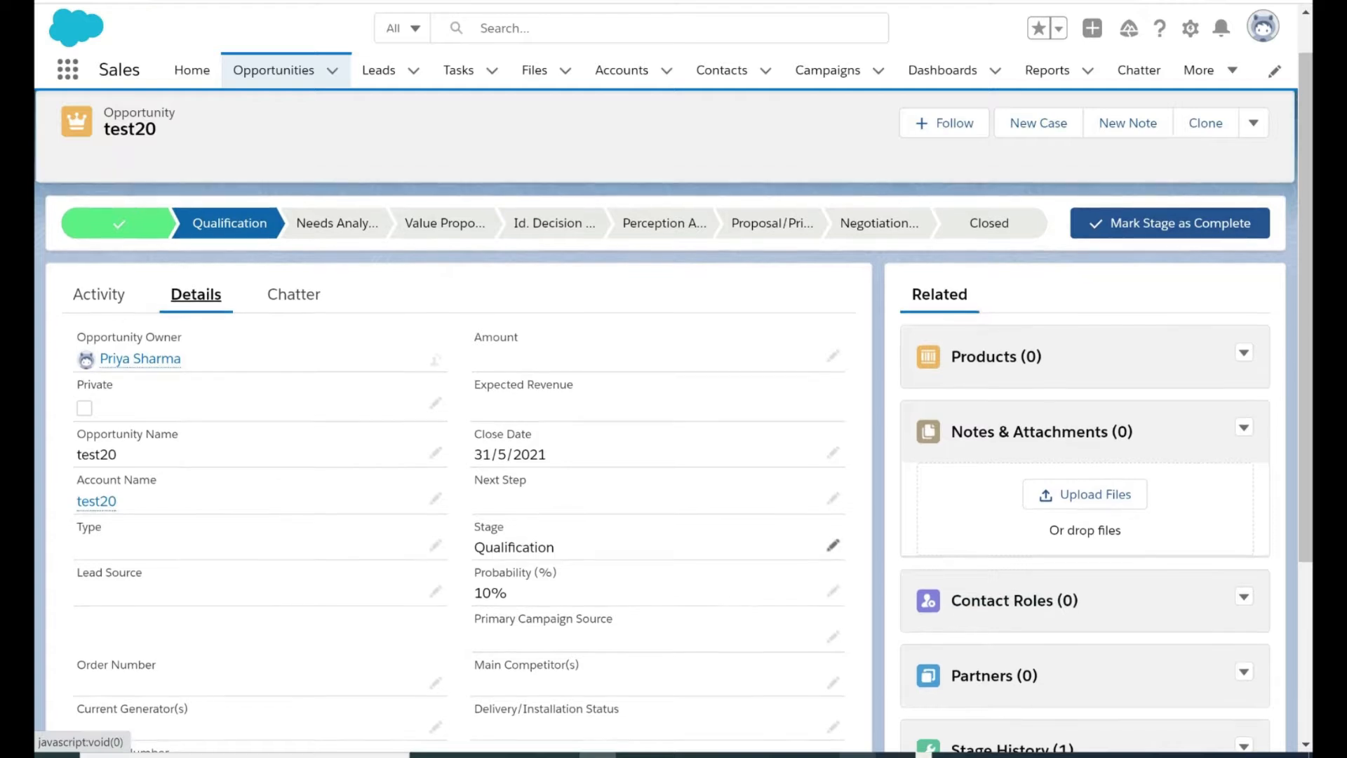
pyautogui.scroll(-1, 570, 538)
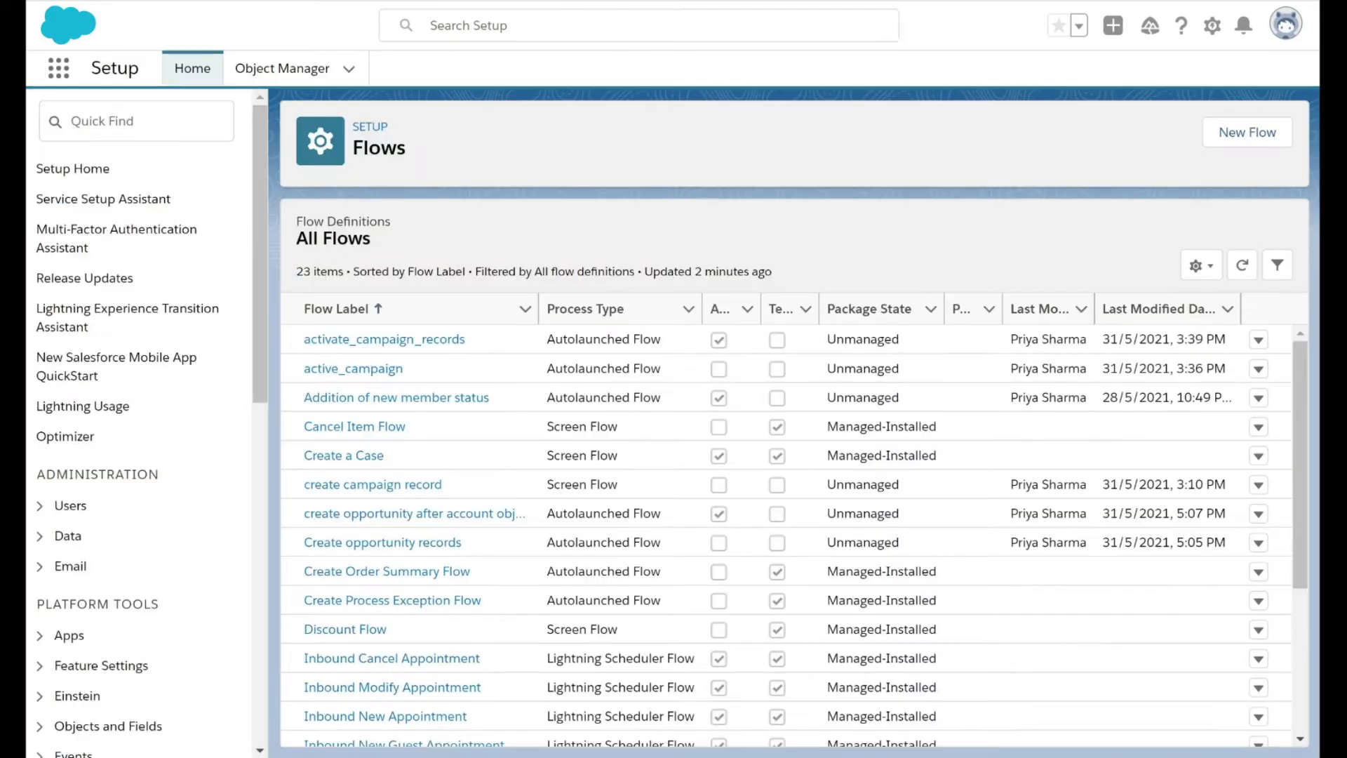
# Create a new flow of the type Autolaunched Flow (No Trigger)
pyautogui.click(1253, 144)
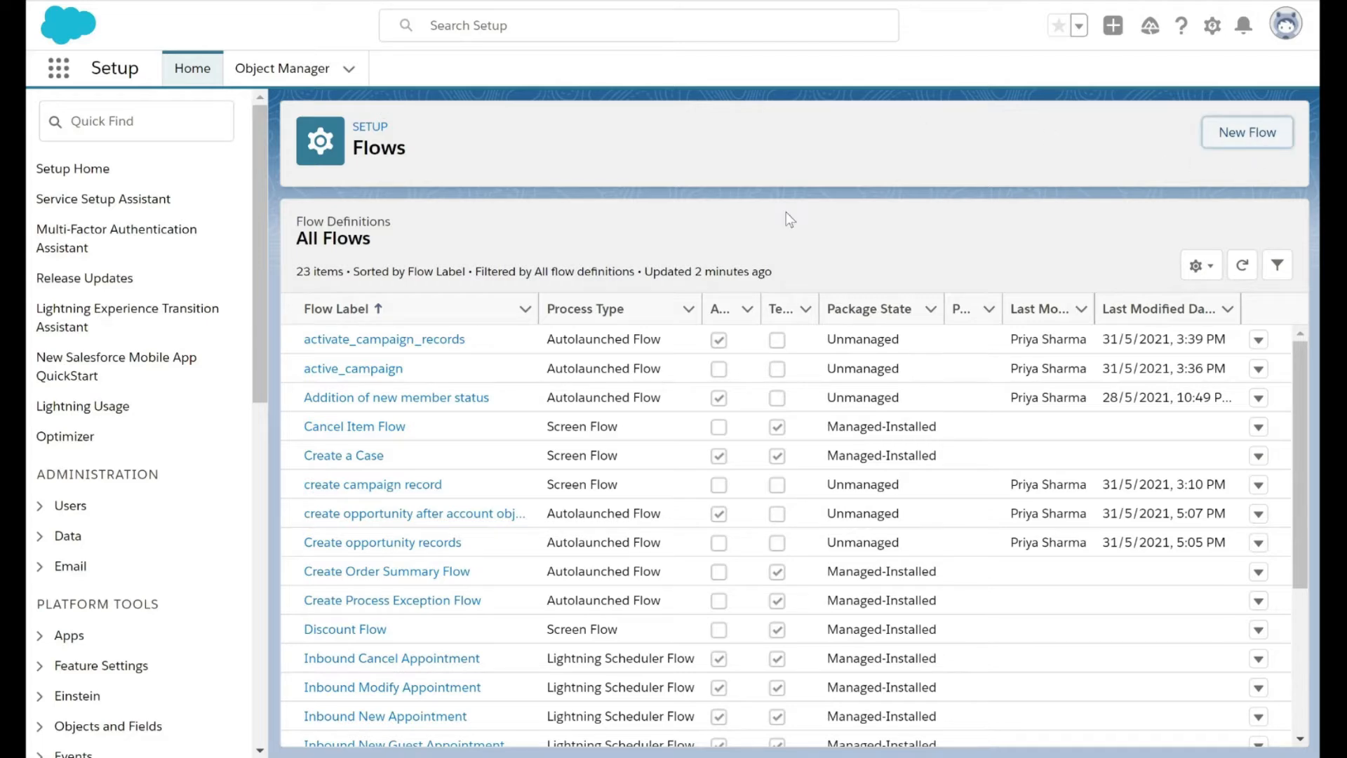
pyautogui.click(1254, 144)
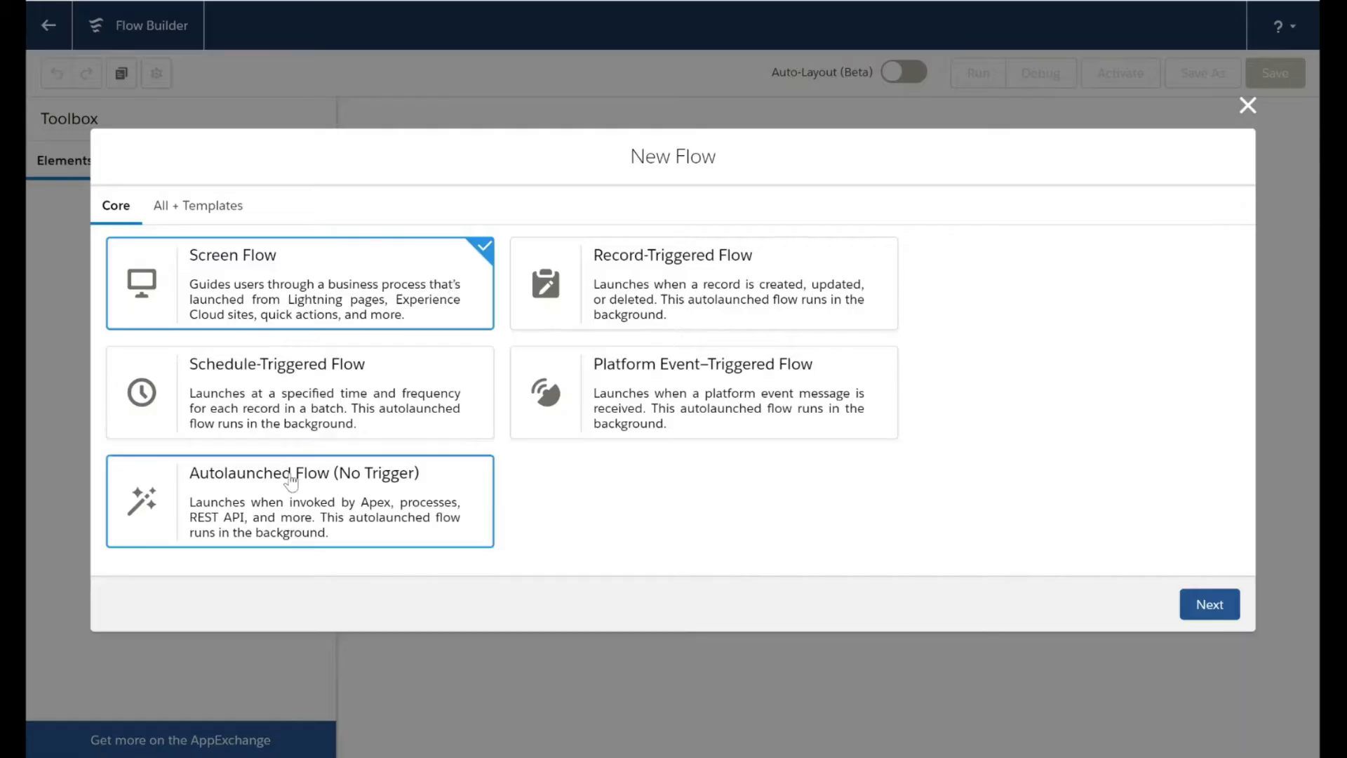
pyautogui.click(291, 482)
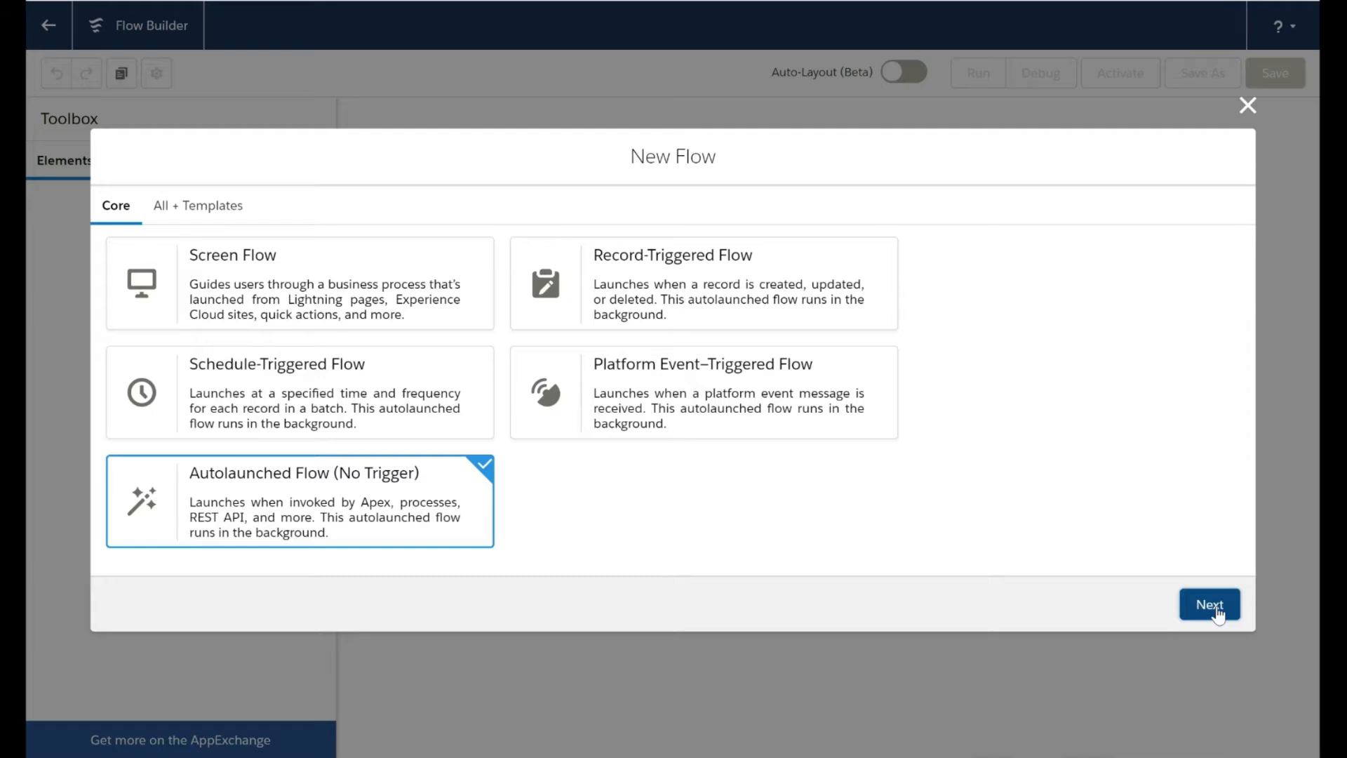
pyautogui.click(1212, 606)
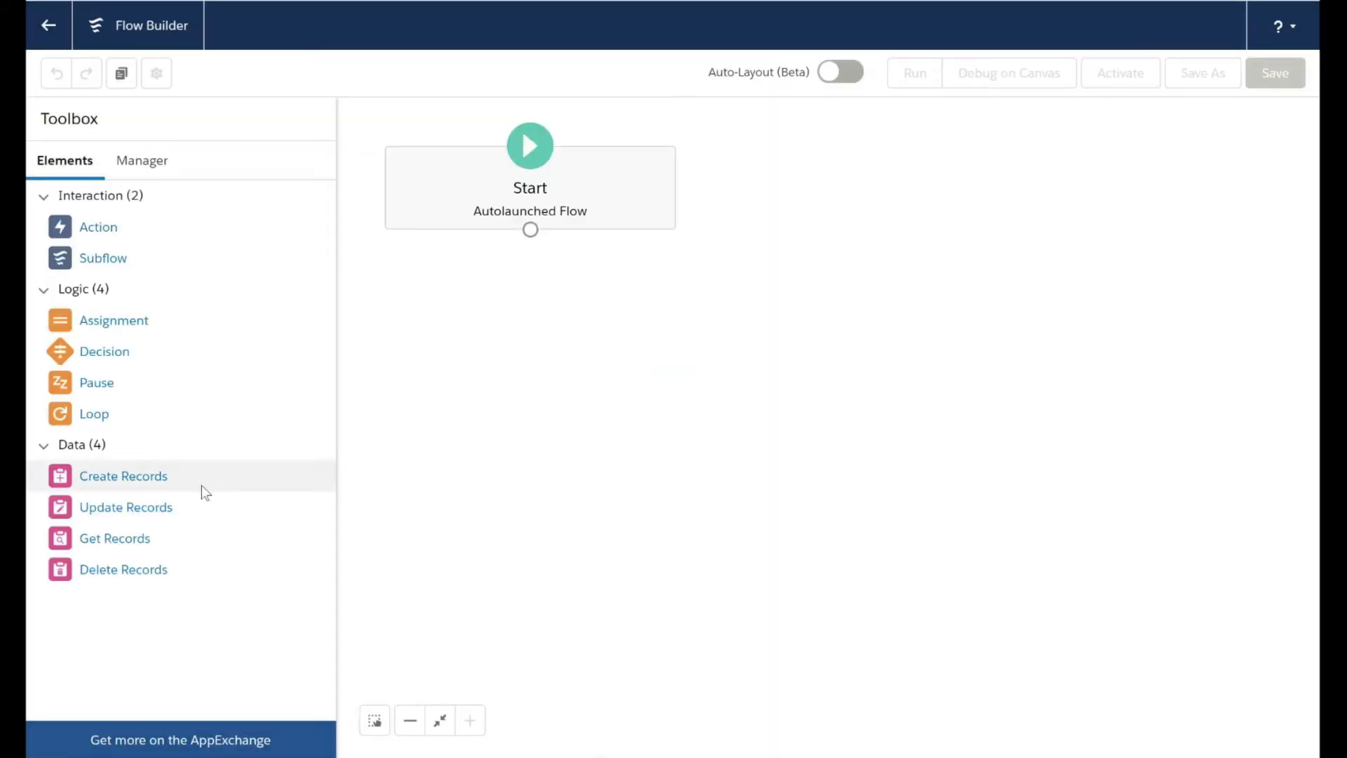
# Add a Create Records element to the flow canvas and label it contact_role_record
pyautogui.moveTo(202, 485); pyautogui.dragTo(530, 381)
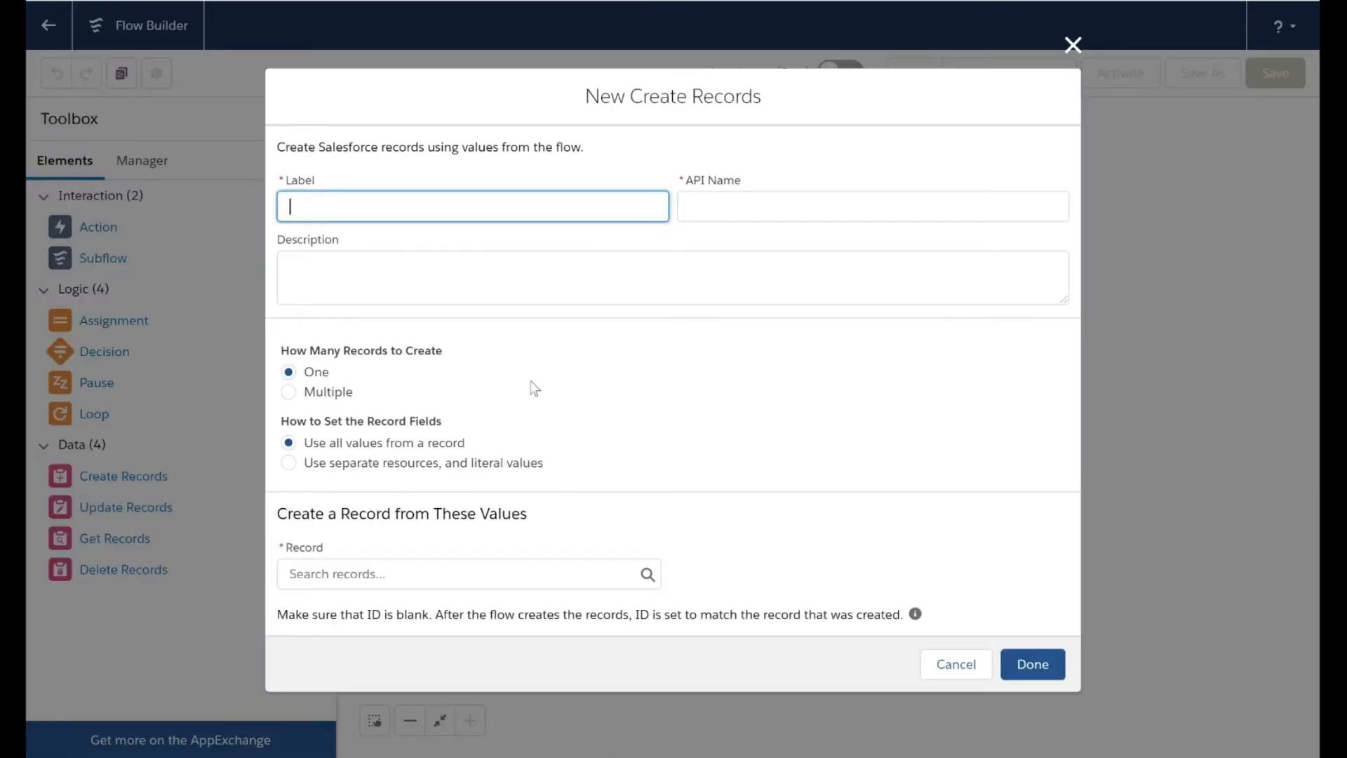
pyautogui.write('contact_role_record')
pyautogui.click(600, 351)
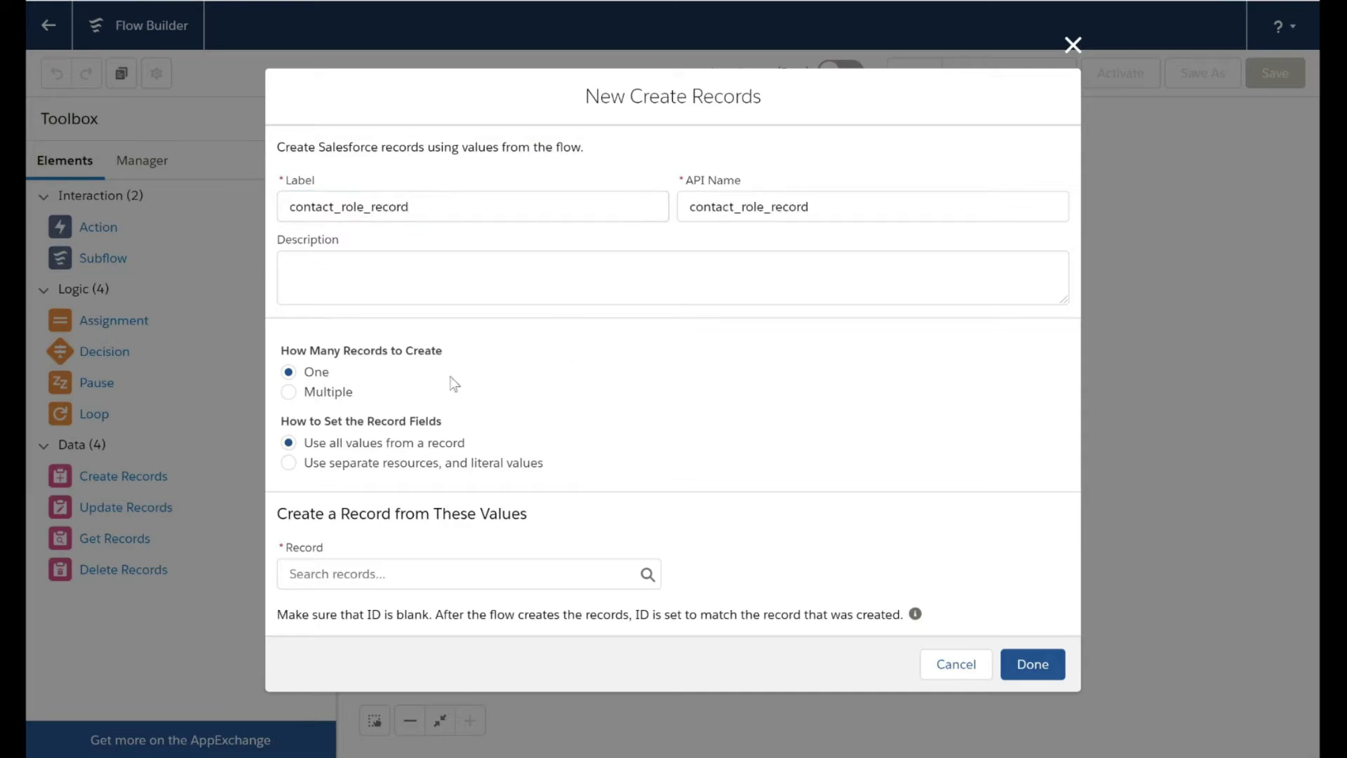
# Have the element use separate resources and literal values, and choose Opportunity Contact Role as the object to create
pyautogui.click(288, 462)
pyautogui.click(293, 591)
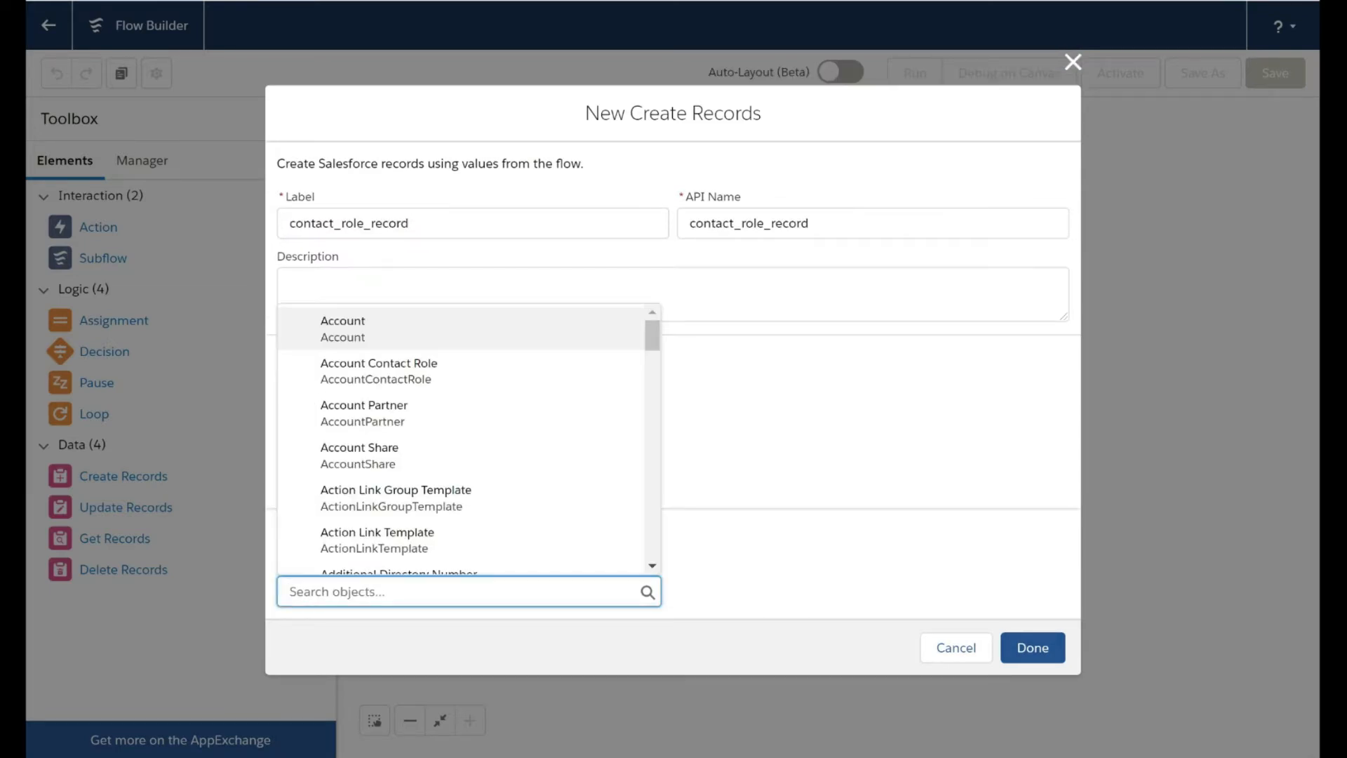
pyautogui.write('contact')
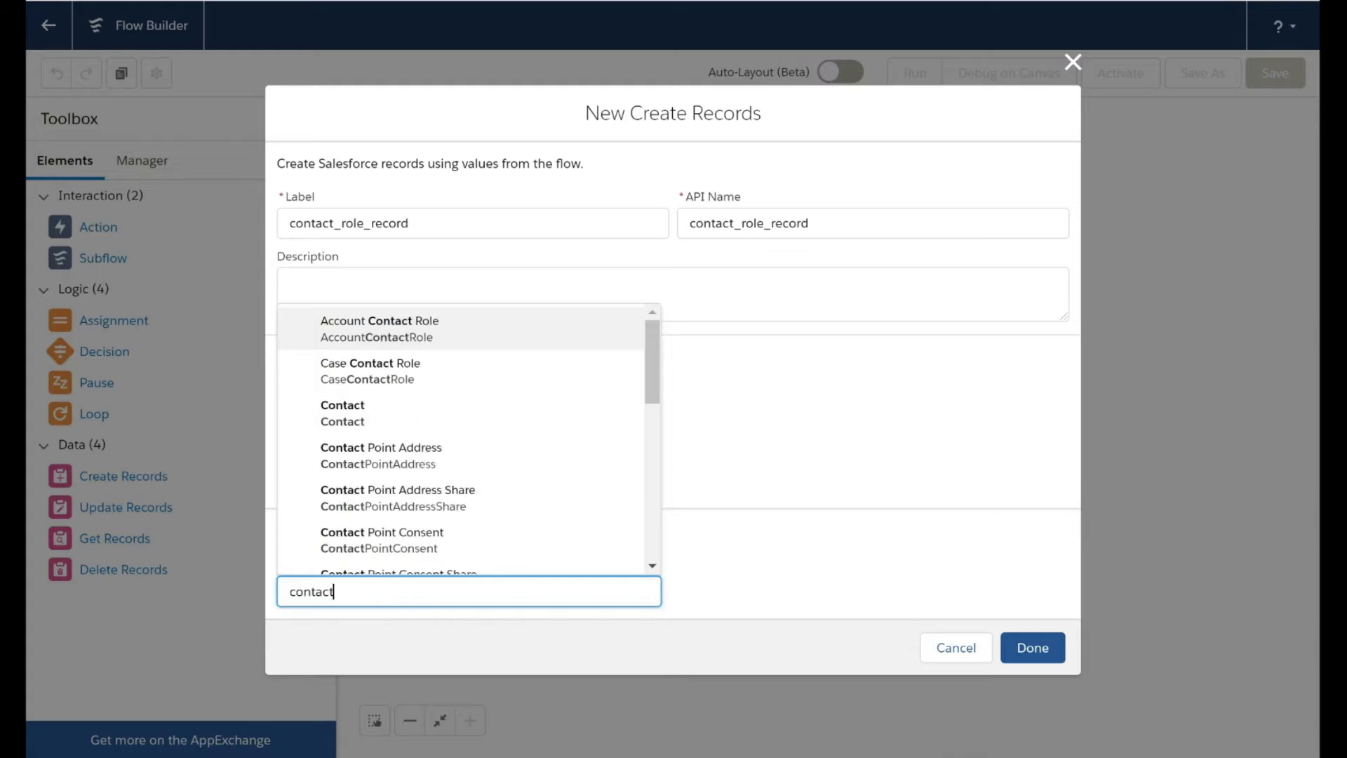
pyautogui.write(' role')
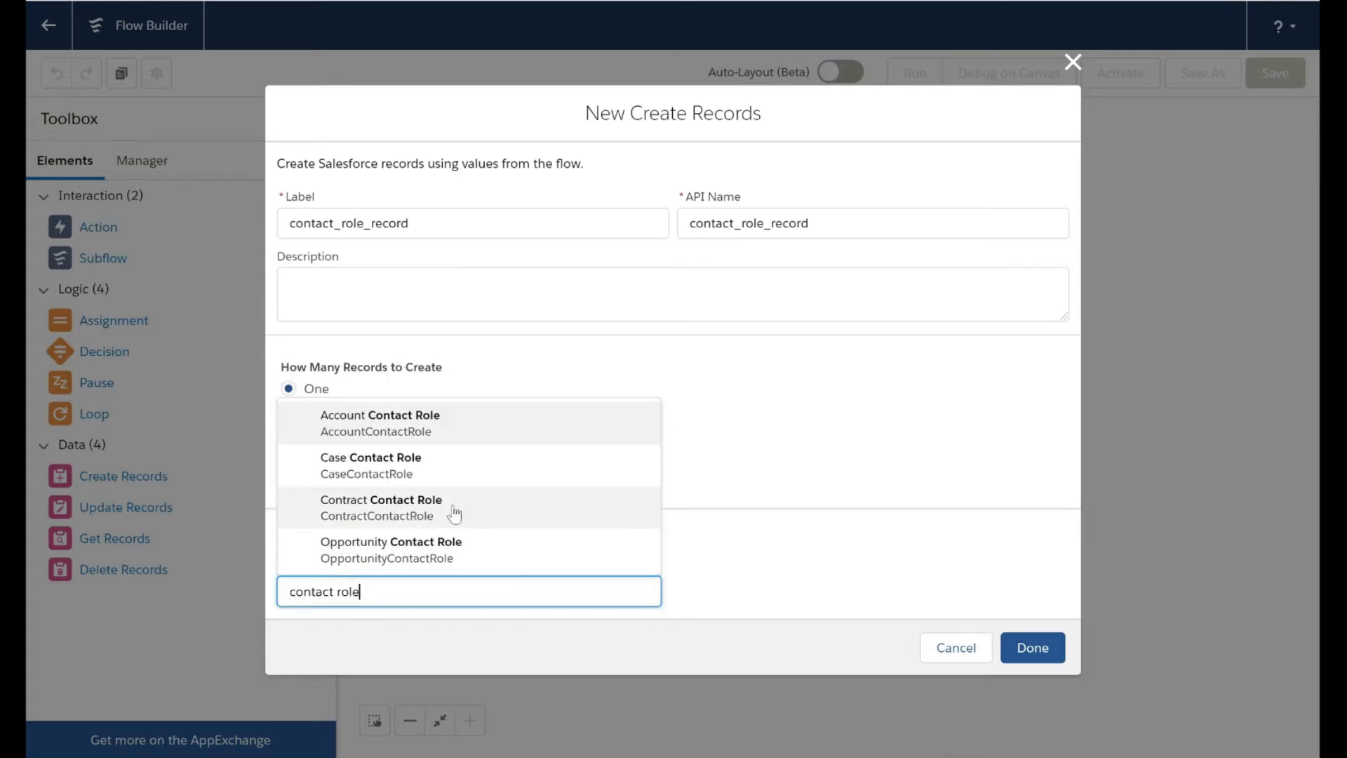
pyautogui.click(451, 550)
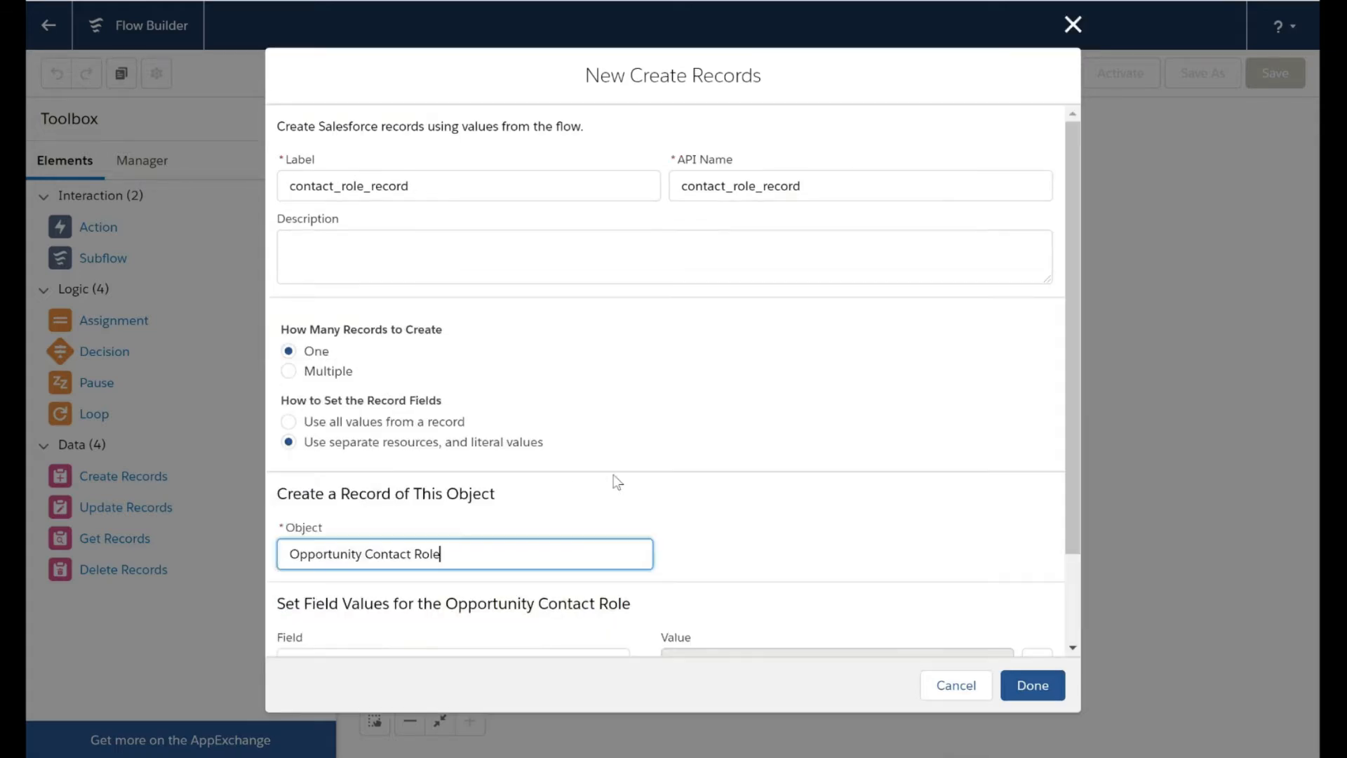
# Set the OpportunityId field to a new Text variable opportunity_id that is available for input
pyautogui.click(465, 555)
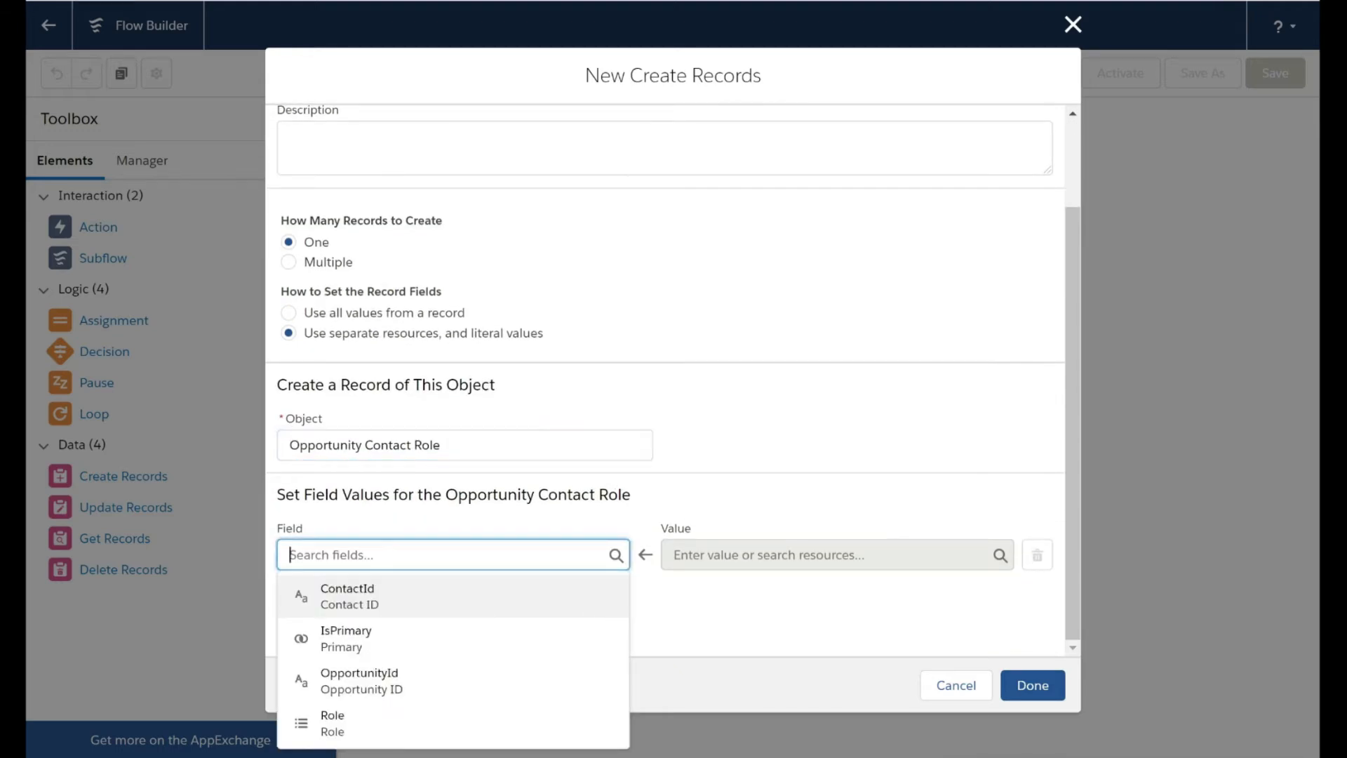
pyautogui.click(412, 694)
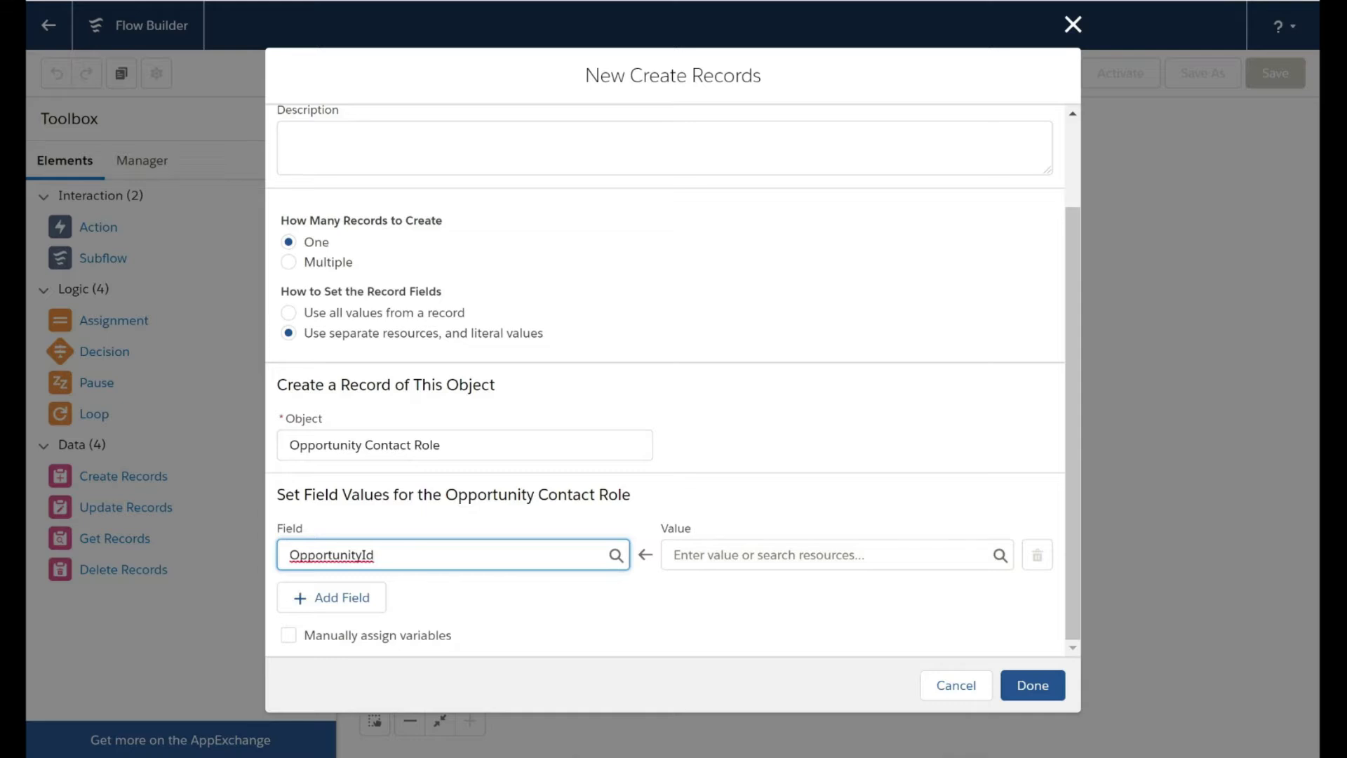
pyautogui.click(807, 555)
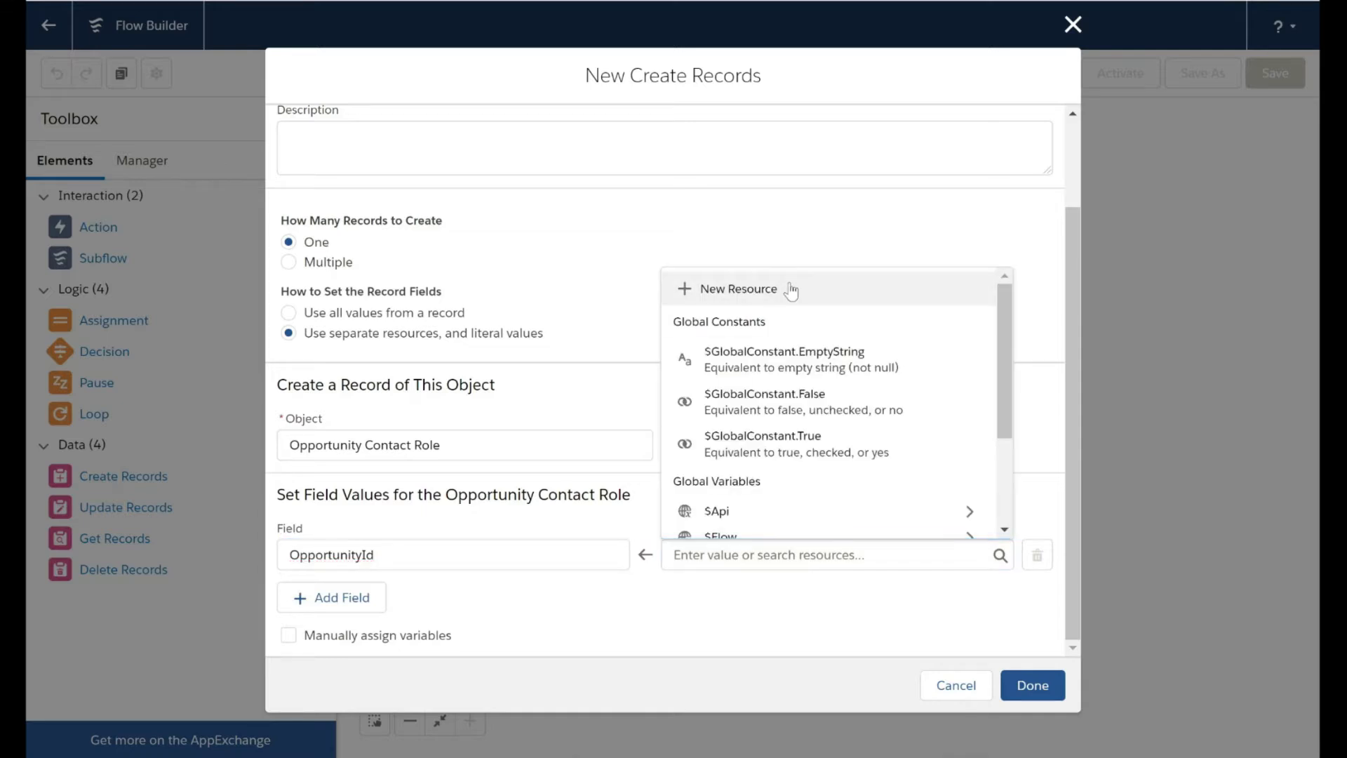
pyautogui.click(710, 288)
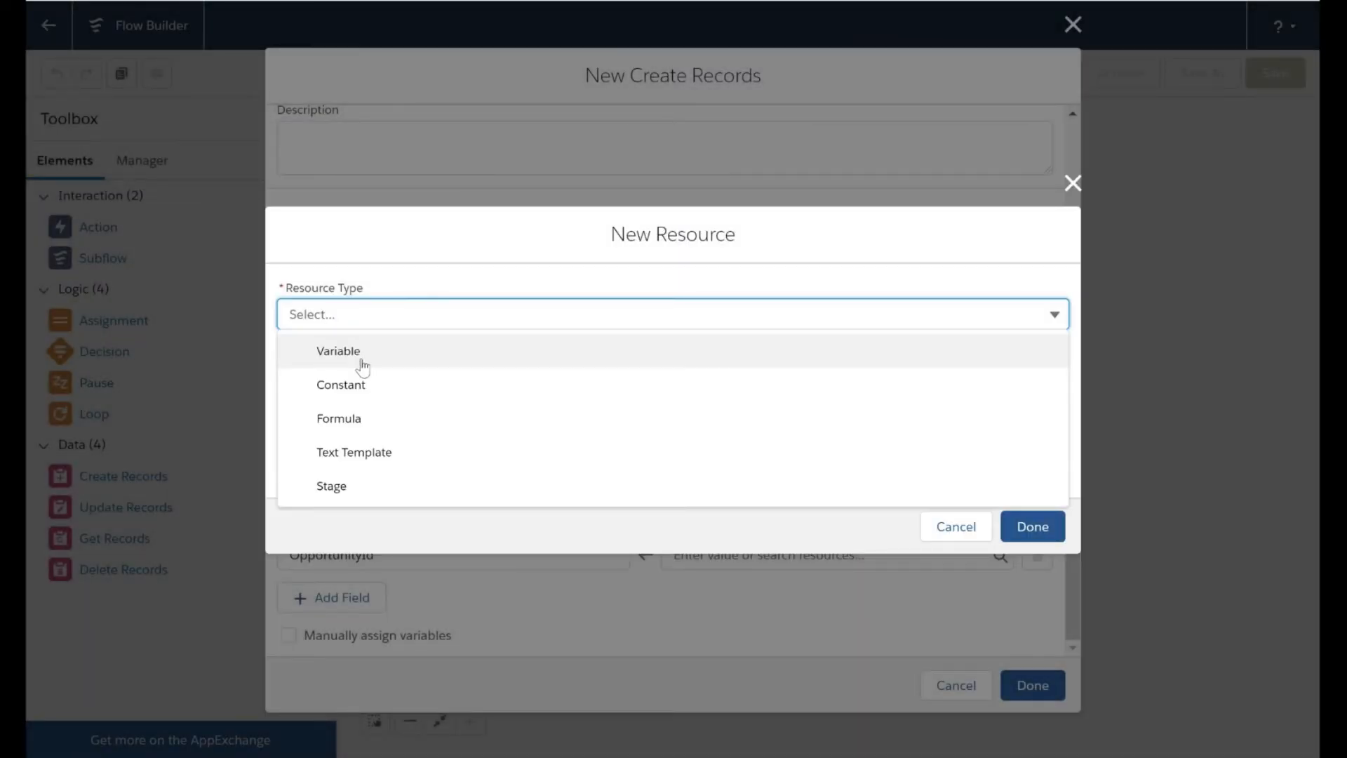
pyautogui.click(355, 349)
pyautogui.click(355, 352)
pyautogui.write('opportunity_id')
pyautogui.click(382, 501)
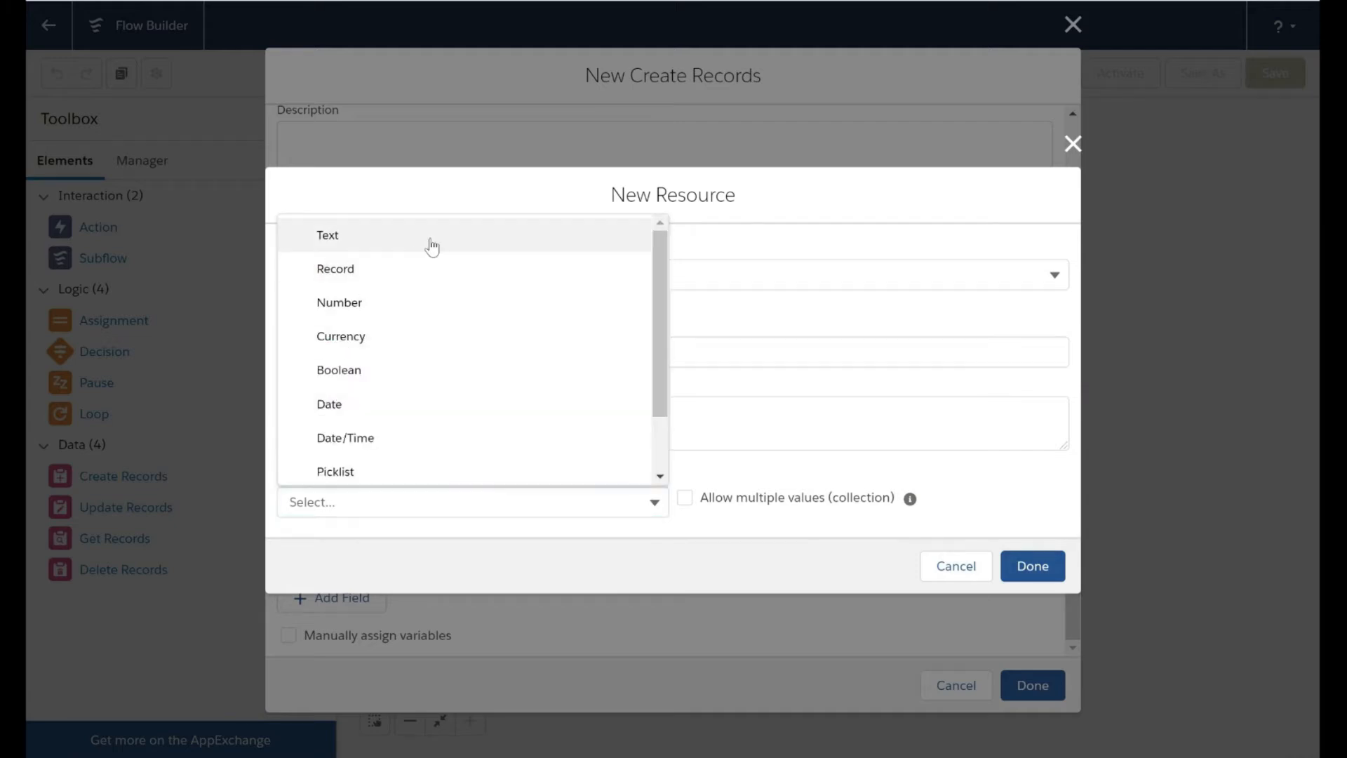
pyautogui.click(430, 242)
pyautogui.click(284, 551)
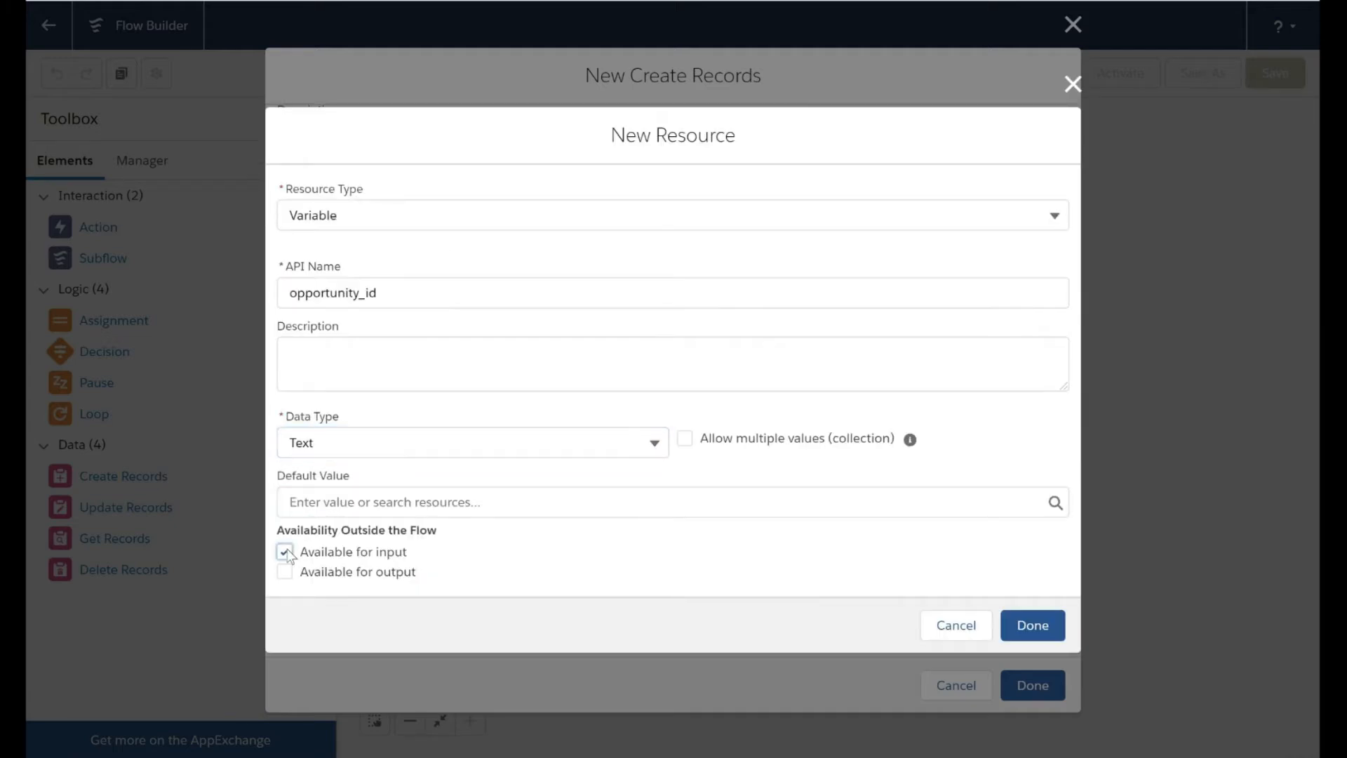
pyautogui.click(1037, 629)
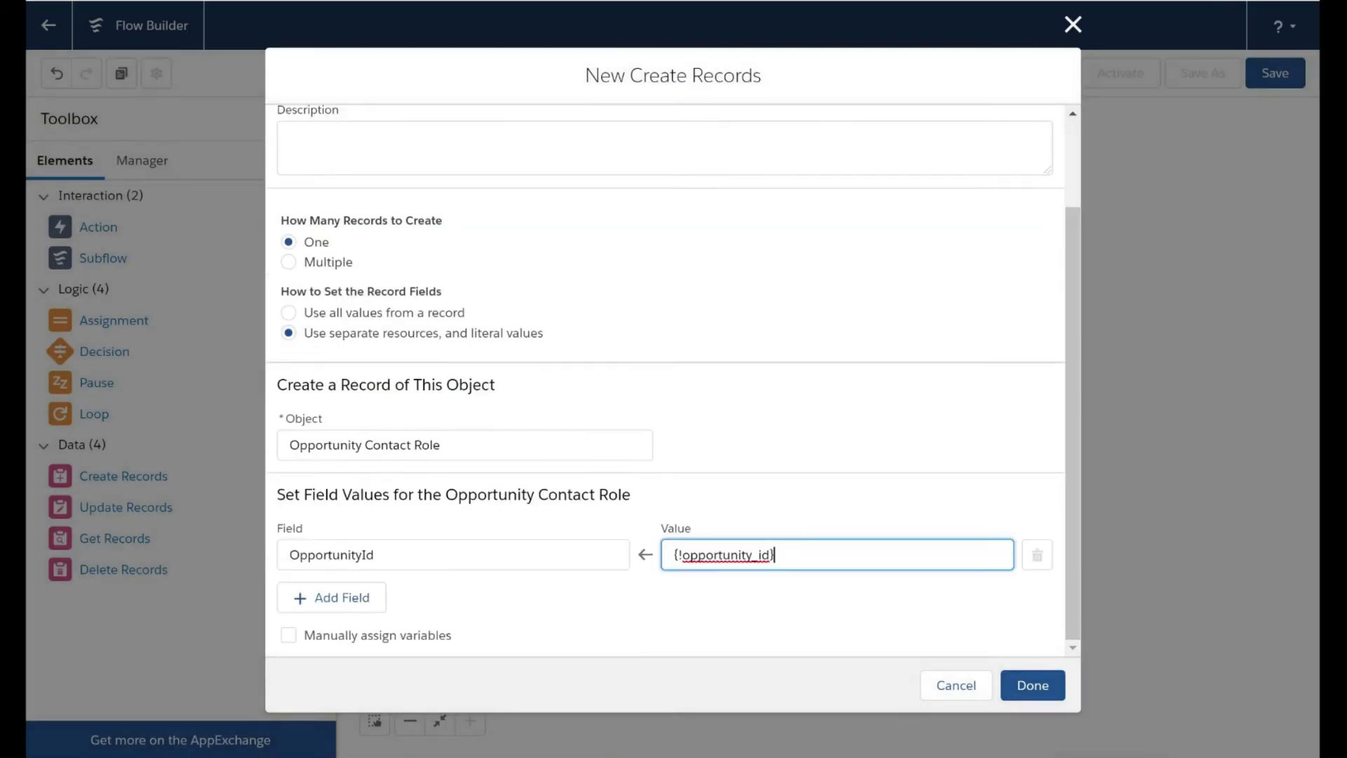
# Add a second field row for the Opportunity Contact Role and choose ContactId as its field
pyautogui.click(342, 597)
pyautogui.click(379, 616)
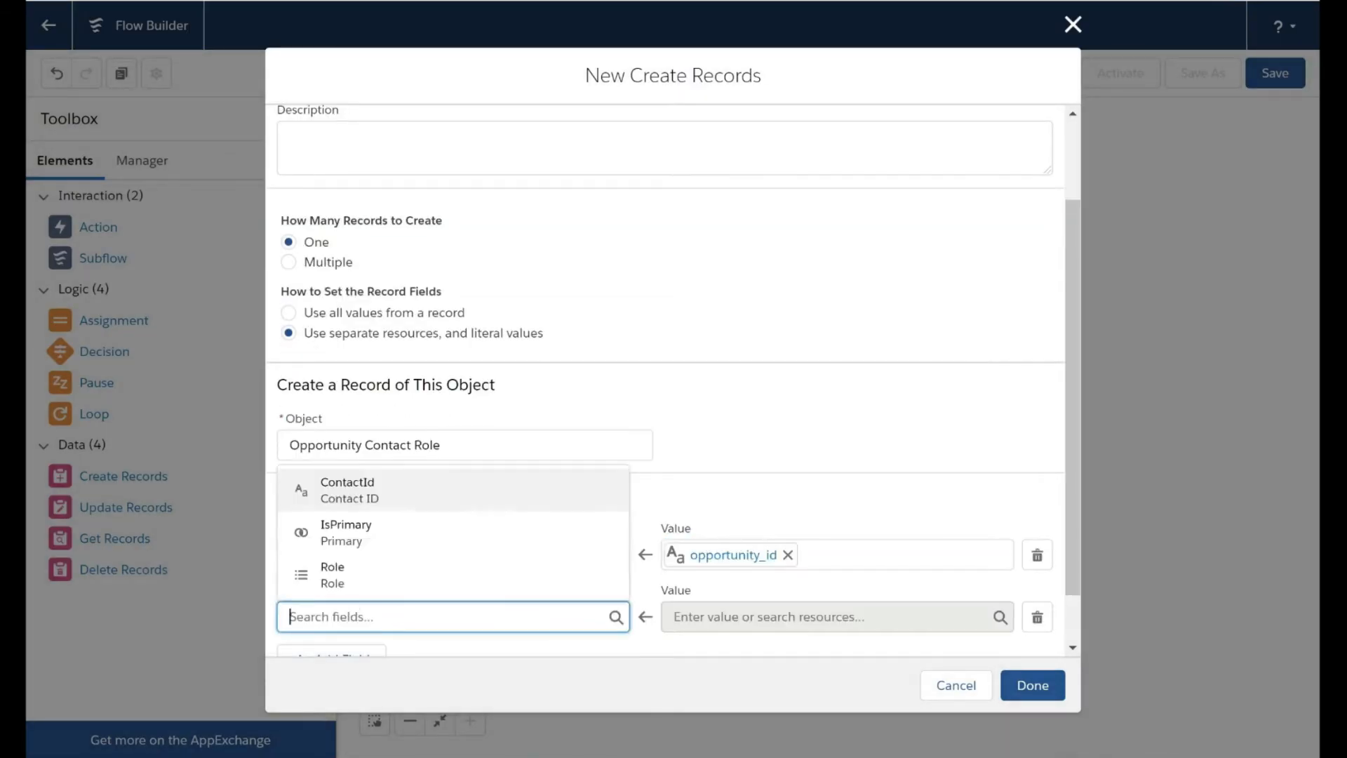
pyautogui.click(400, 495)
pyautogui.scroll(-1, 677, 557)
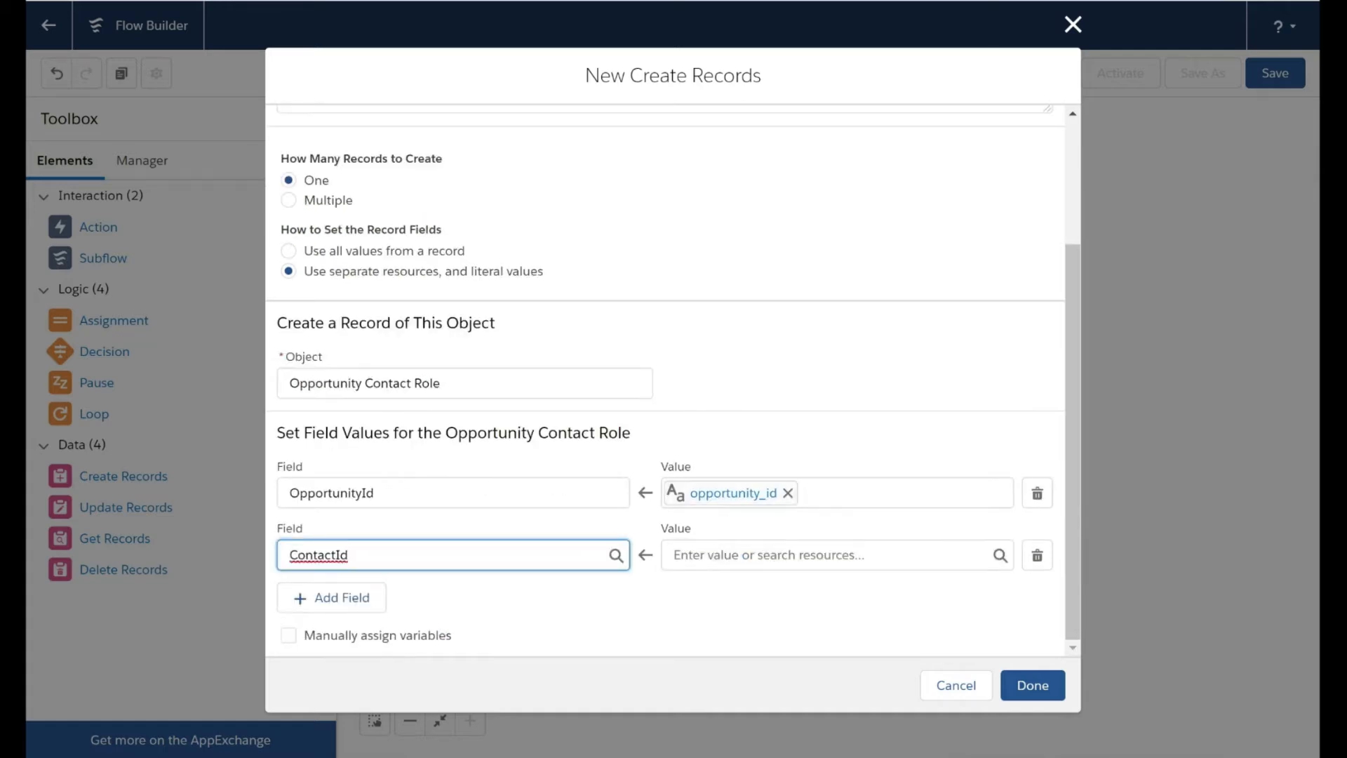
# Set the ContactId field to a new Text variable contact_id that is available for input
pyautogui.click(677, 555)
pyautogui.click(763, 295)
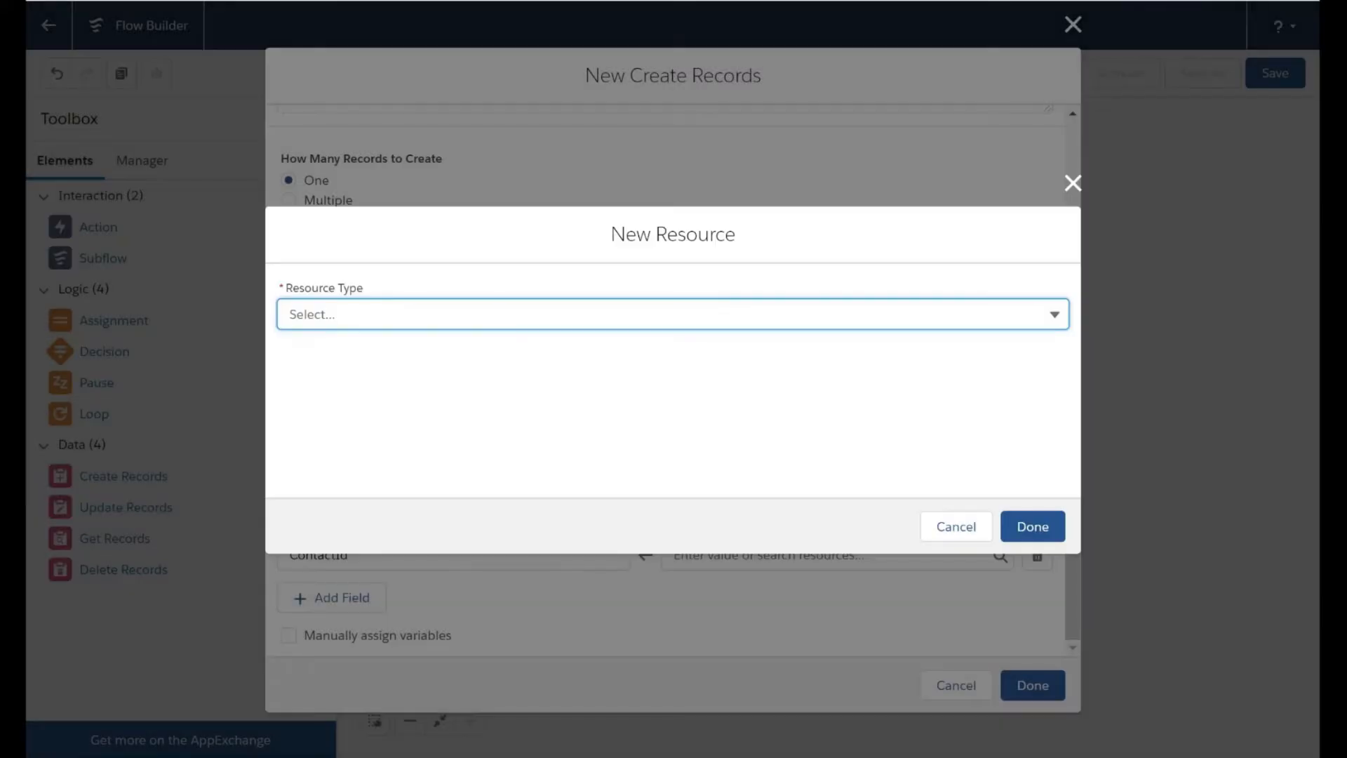
pyautogui.click(352, 313)
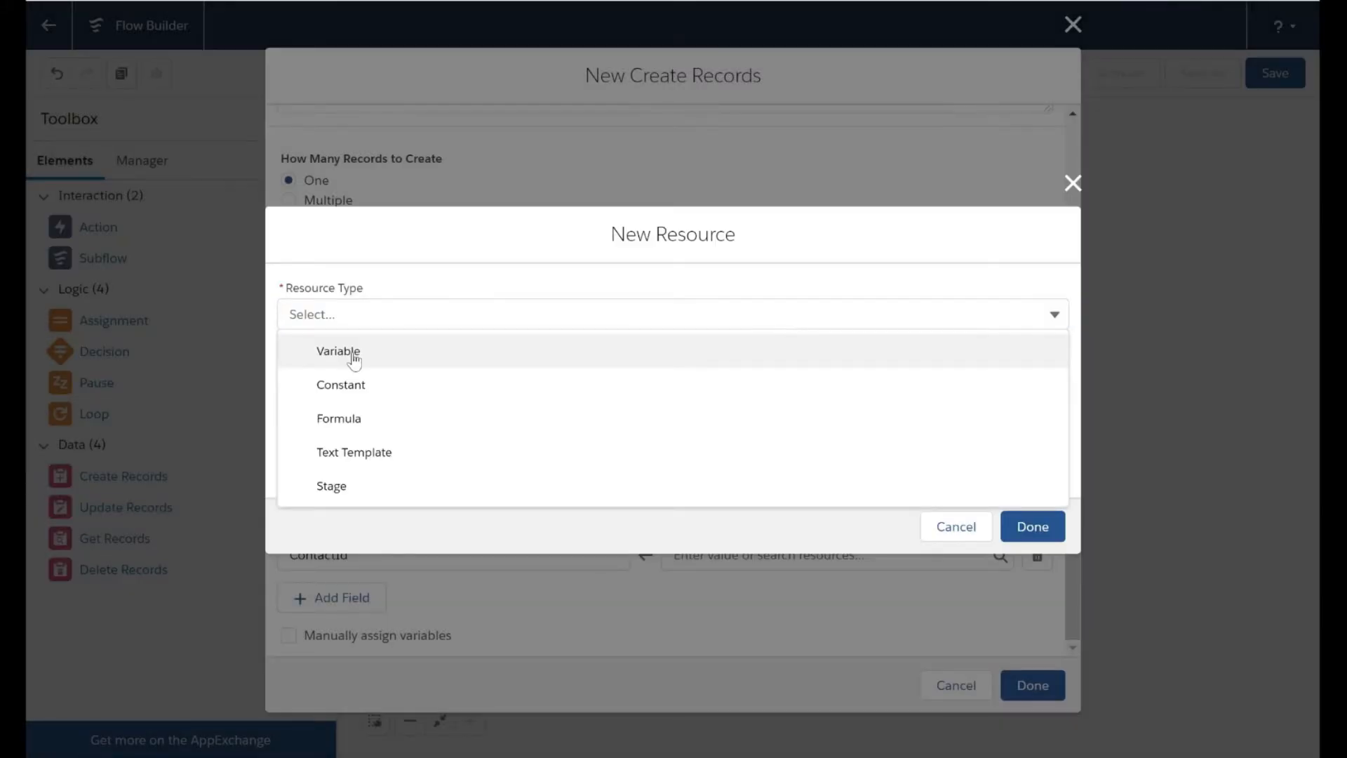
pyautogui.click(352, 357)
pyautogui.write('contact_id')
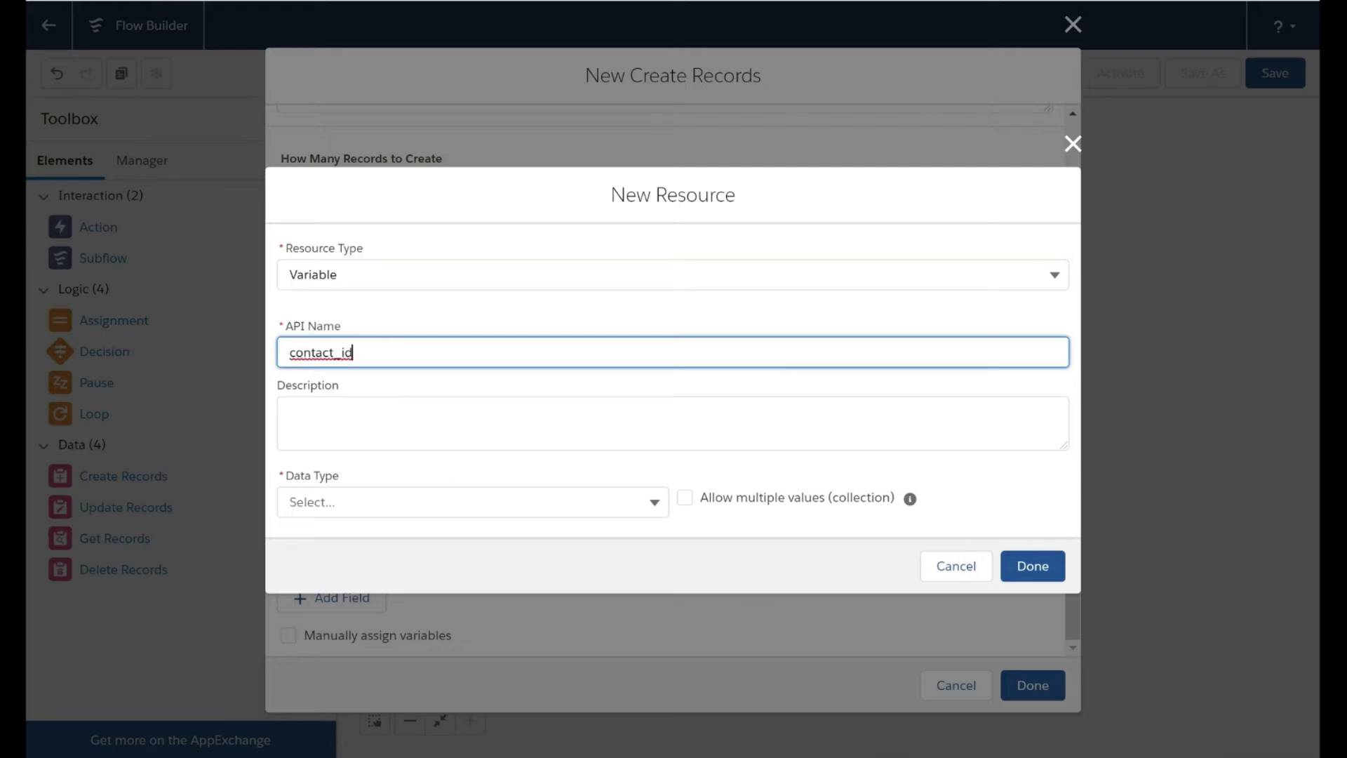
pyautogui.click(449, 501)
pyautogui.click(449, 250)
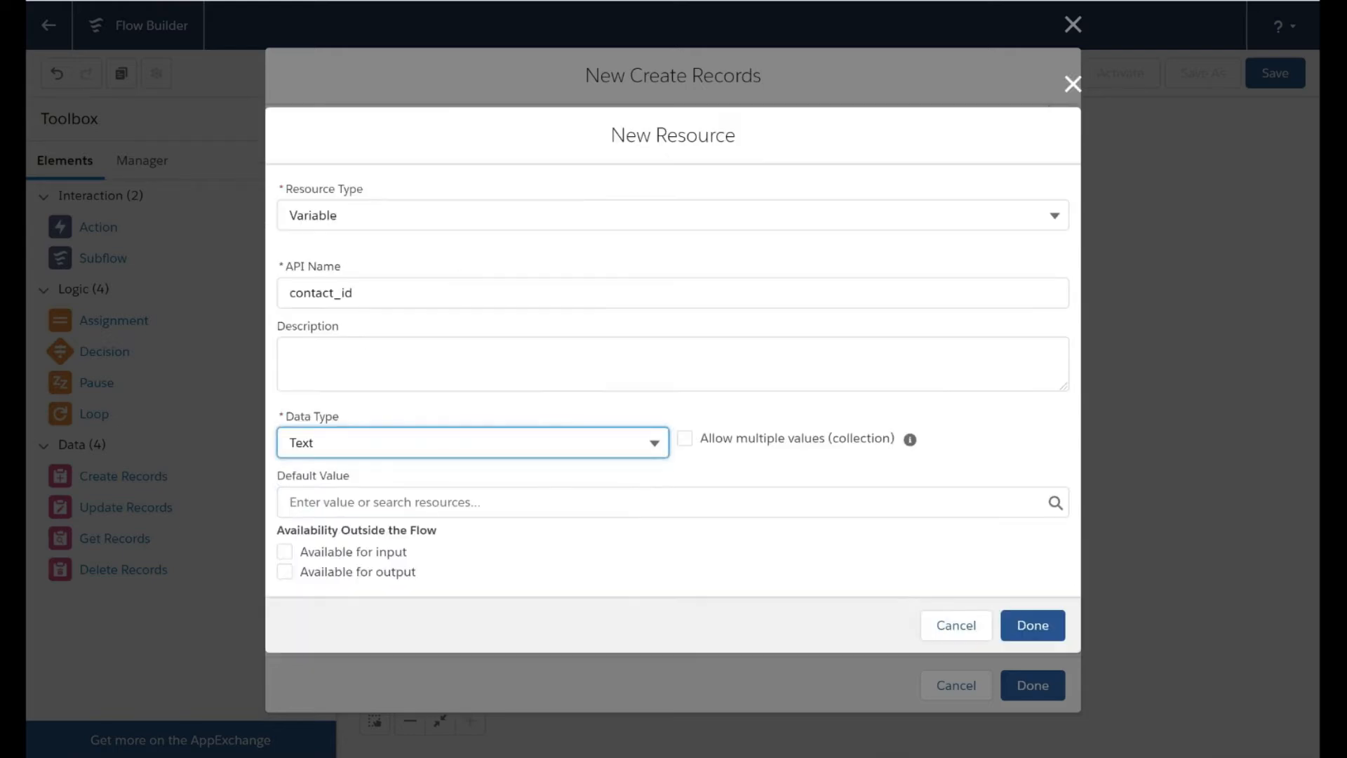
pyautogui.click(284, 553)
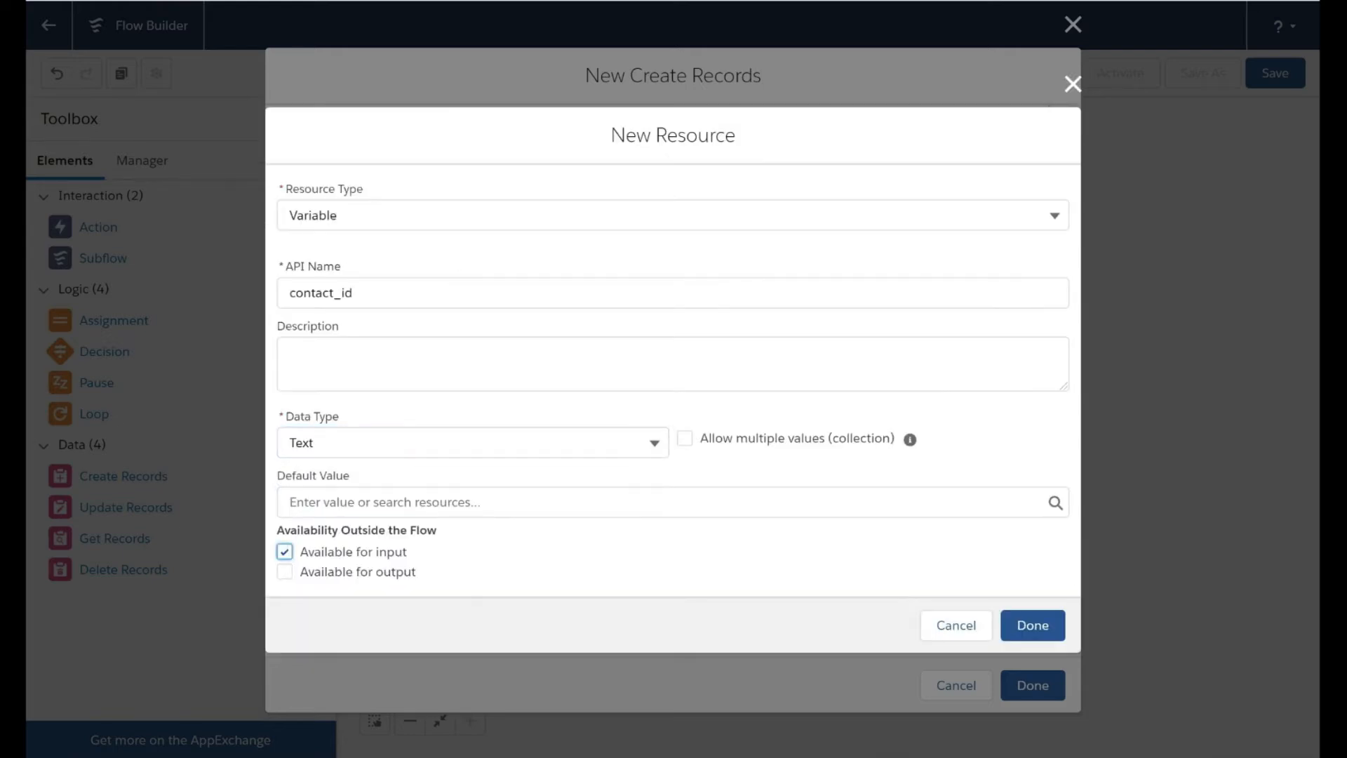
pyautogui.click(1045, 631)
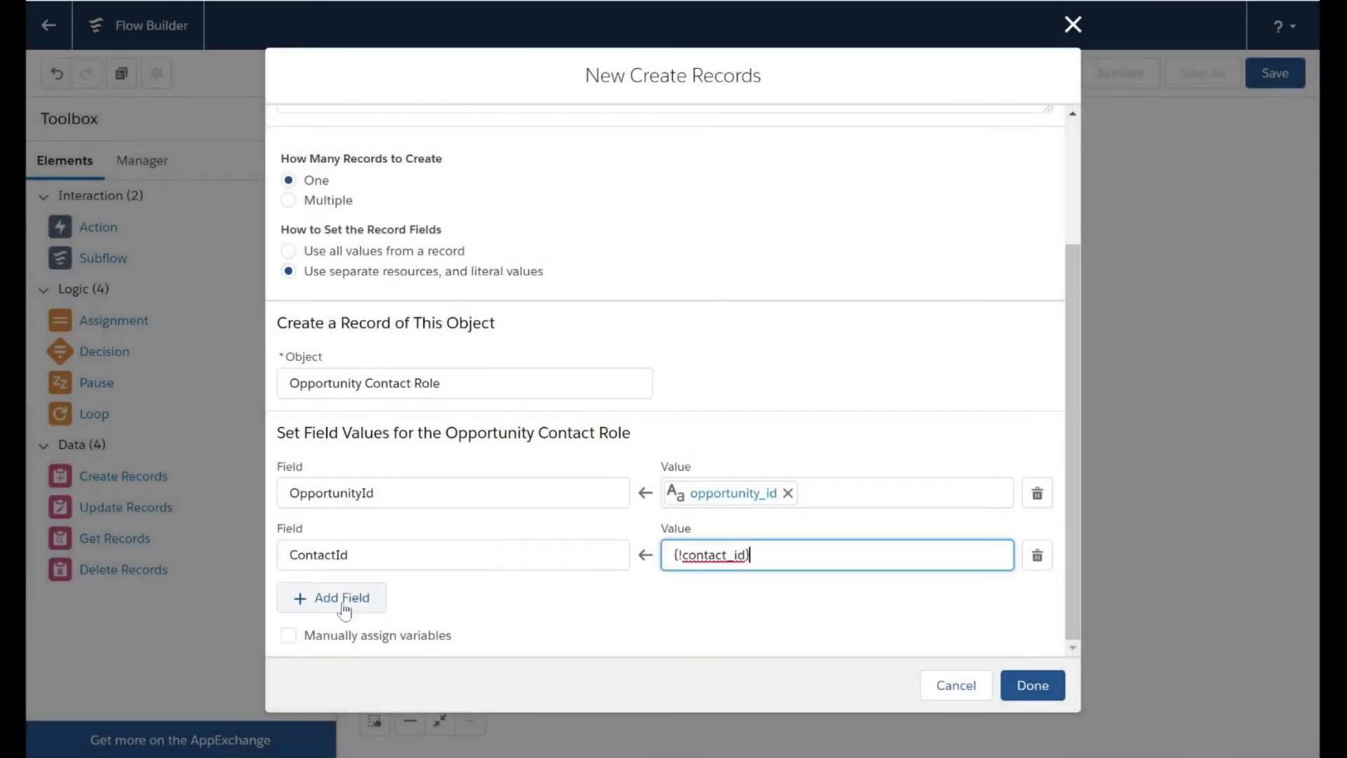
# Add a third field row setting Role to the picklist value Business User, and finish the Create Records element
pyautogui.click(344, 603)
pyautogui.click(344, 617)
pyautogui.click(383, 700)
pyautogui.click(772, 617)
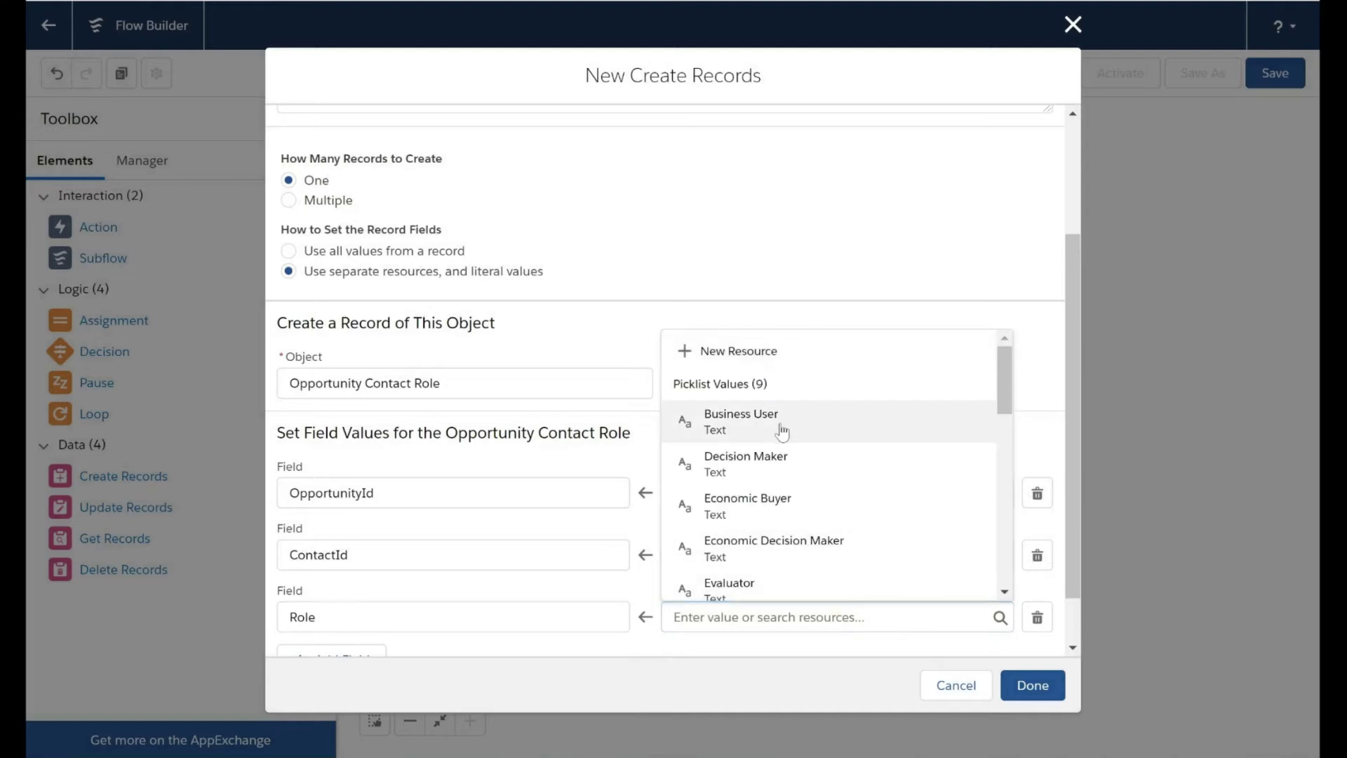
pyautogui.click(701, 421)
pyautogui.scroll(-1, 604, 407)
pyautogui.click(1037, 687)
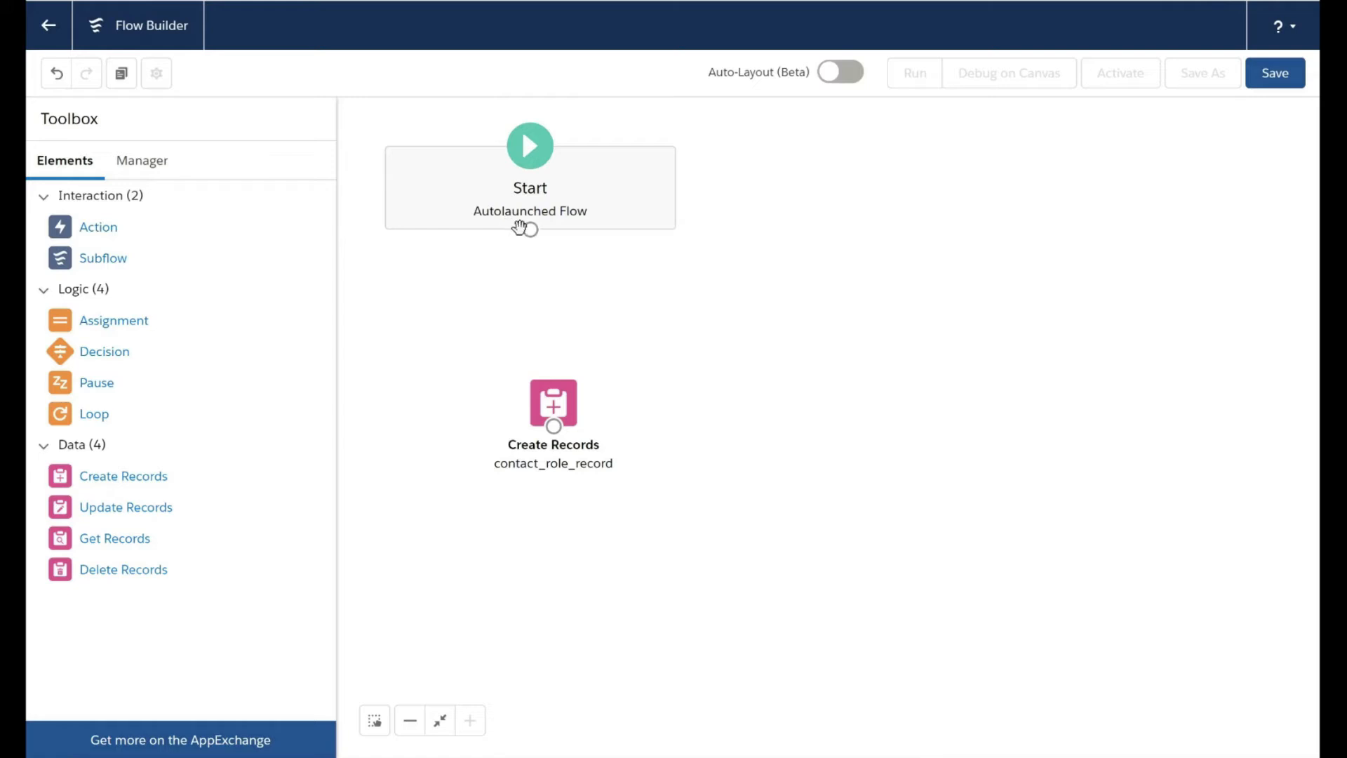
# Connect the Start element to the contact_role_record element and save the flow with the label create_contact_role
pyautogui.moveTo(530, 229); pyautogui.dragTo(554, 401)
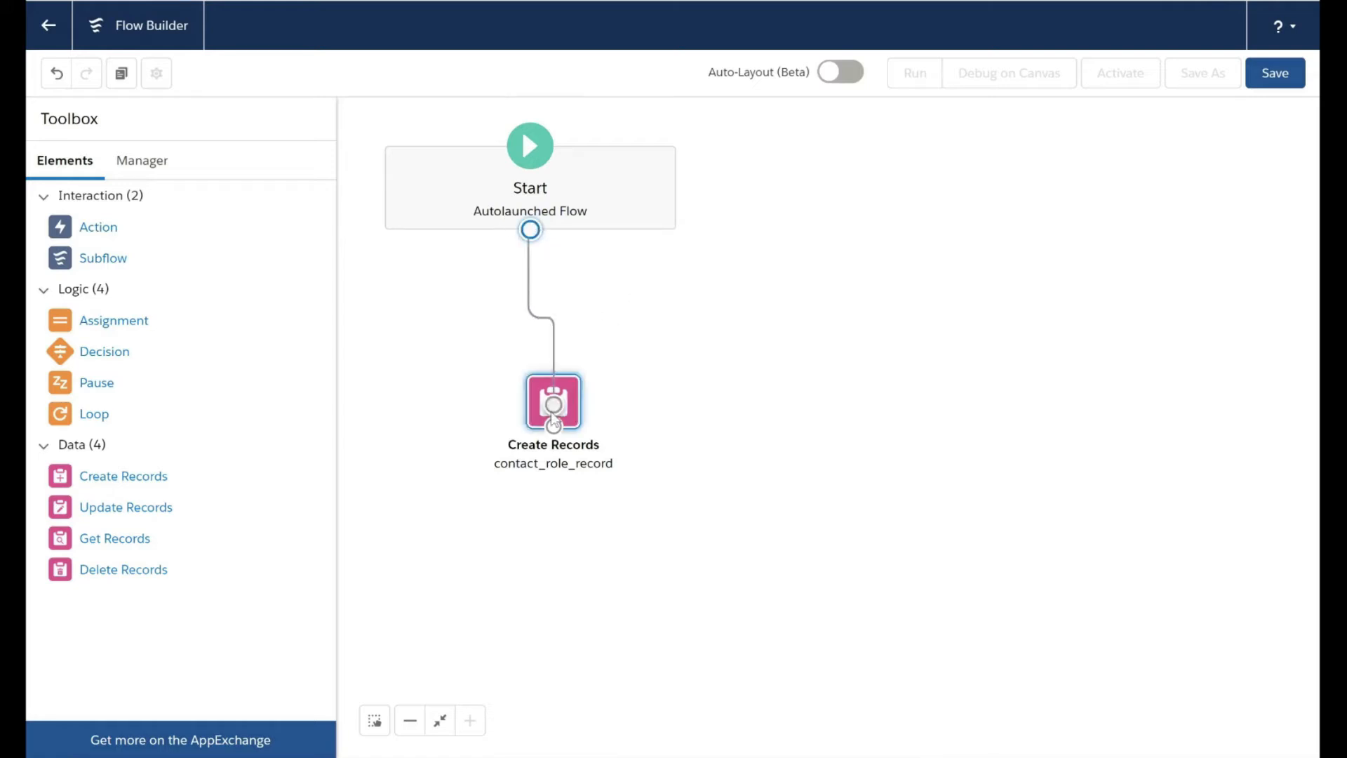
pyautogui.click(1287, 88)
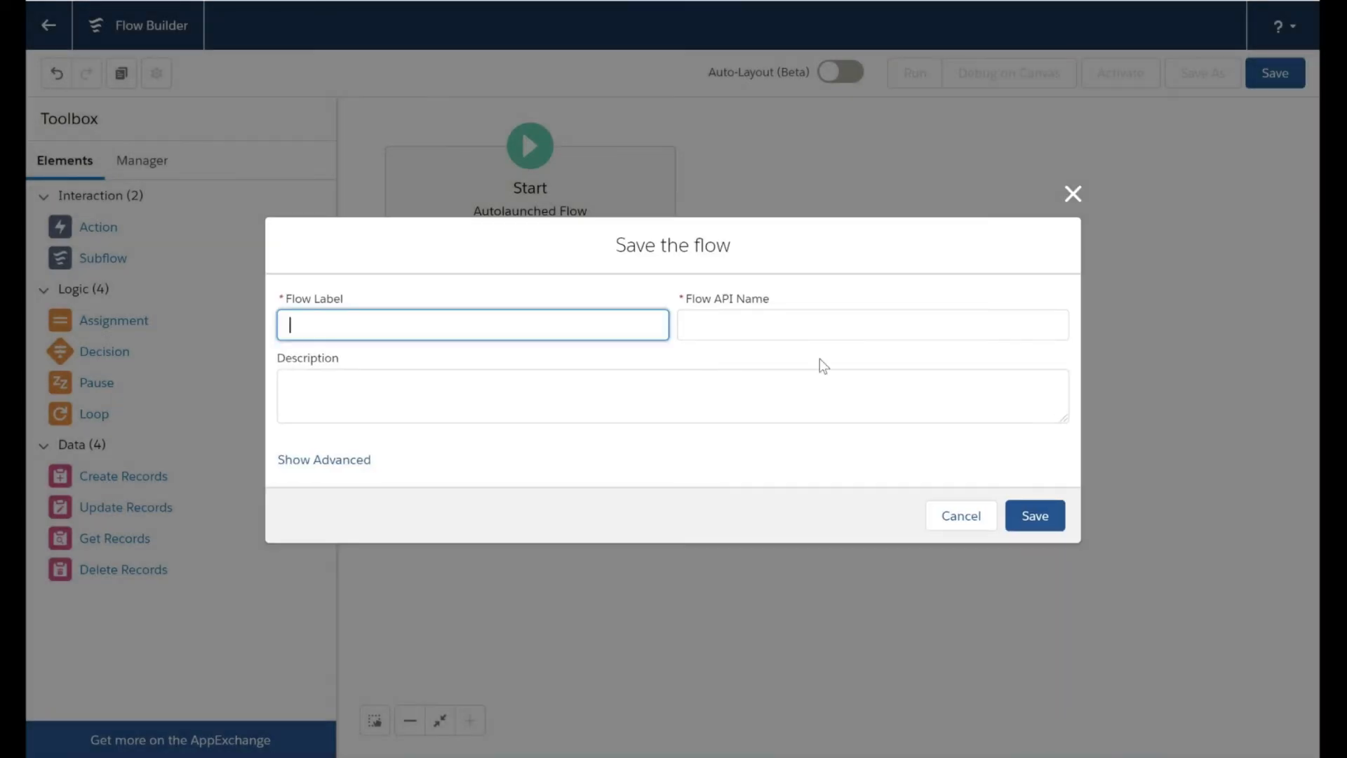
pyautogui.write('create_contact_role')
pyautogui.click(1063, 527)
pyautogui.click(1063, 527)
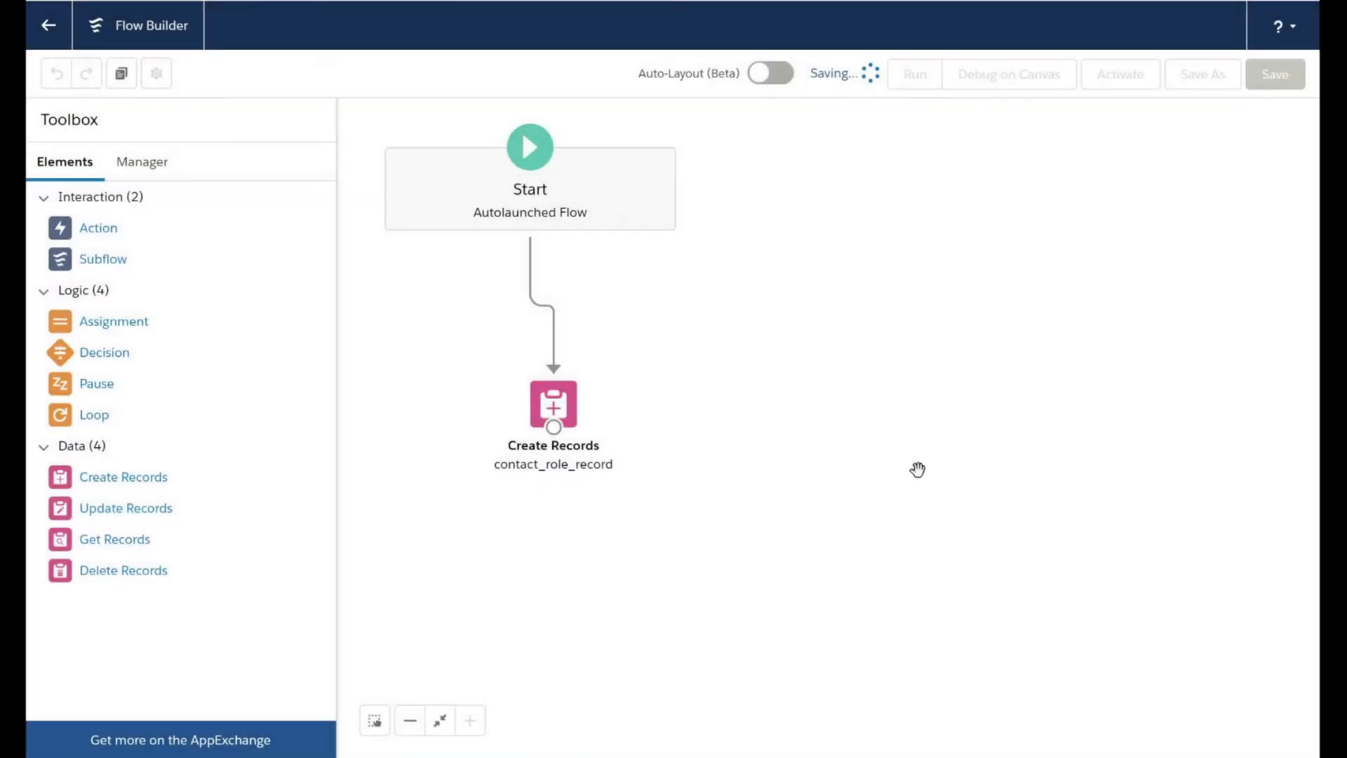
# Activate the create_contact_role flow, and find and open Process Builder in Salesforce Setup
pyautogui.click(1124, 82)
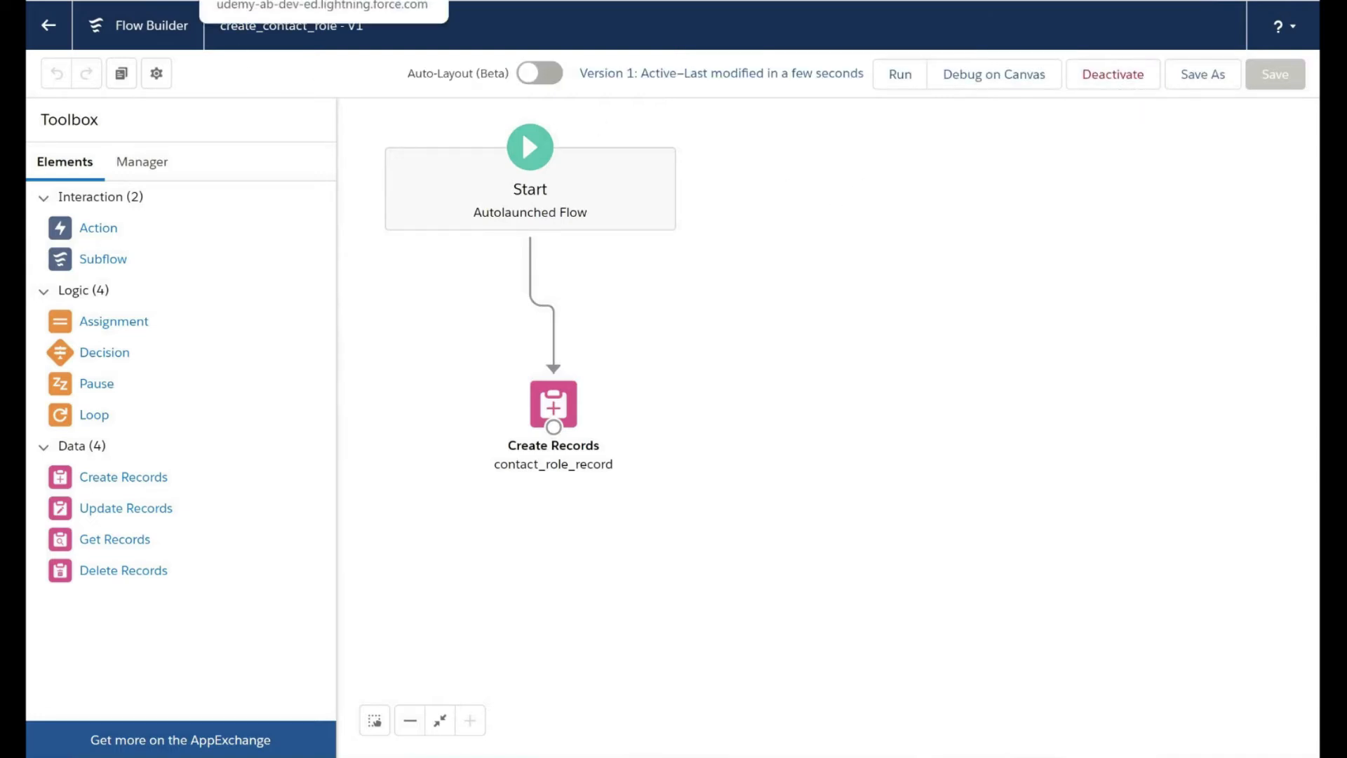
pyautogui.click(252, 0)
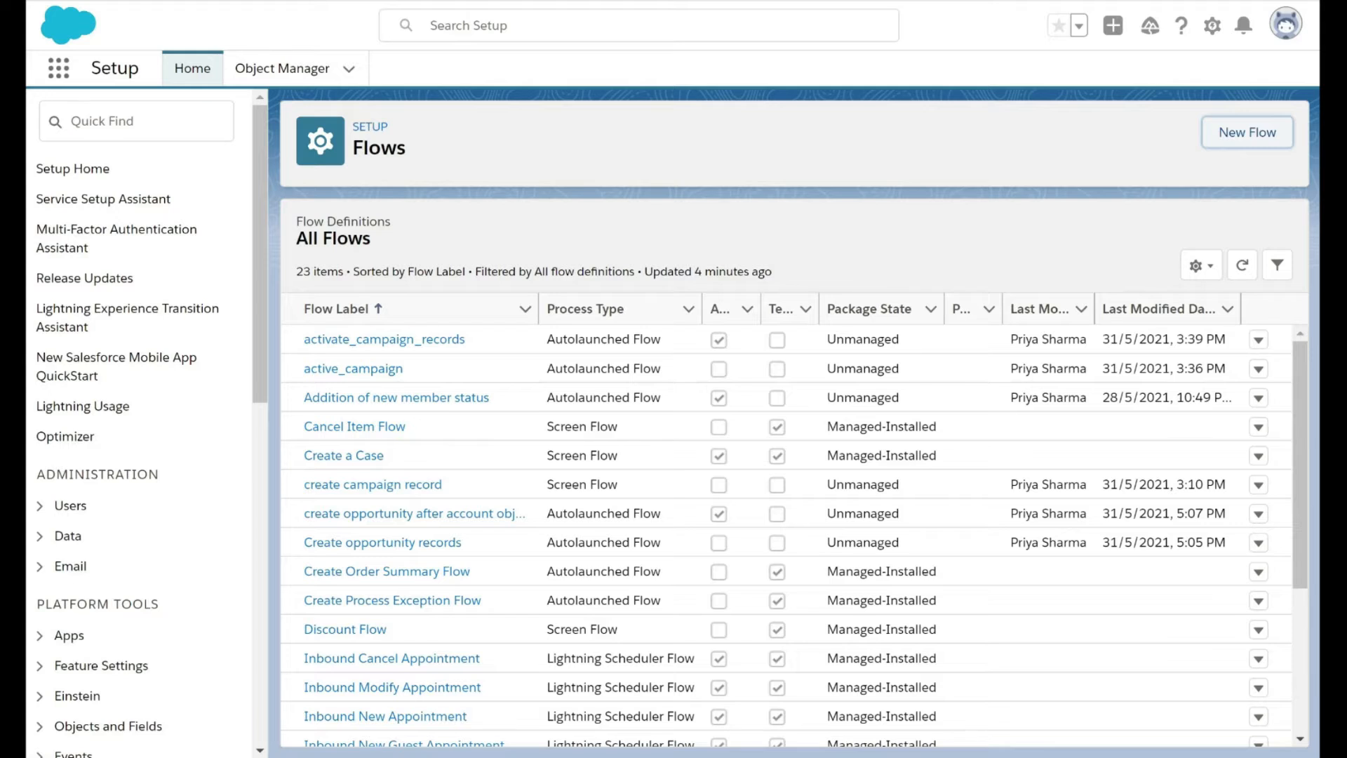
pyautogui.click(102, 121)
pyautogui.write('process')
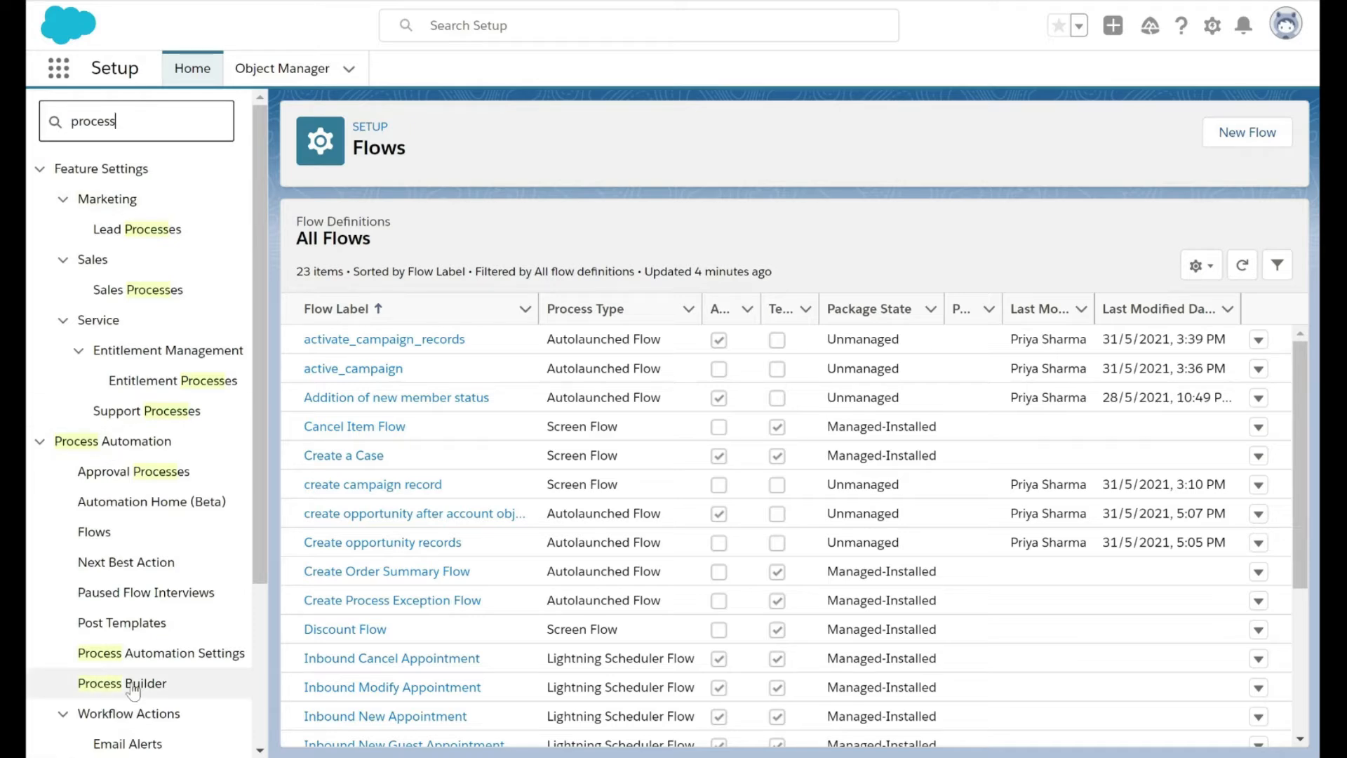
pyautogui.click(133, 687)
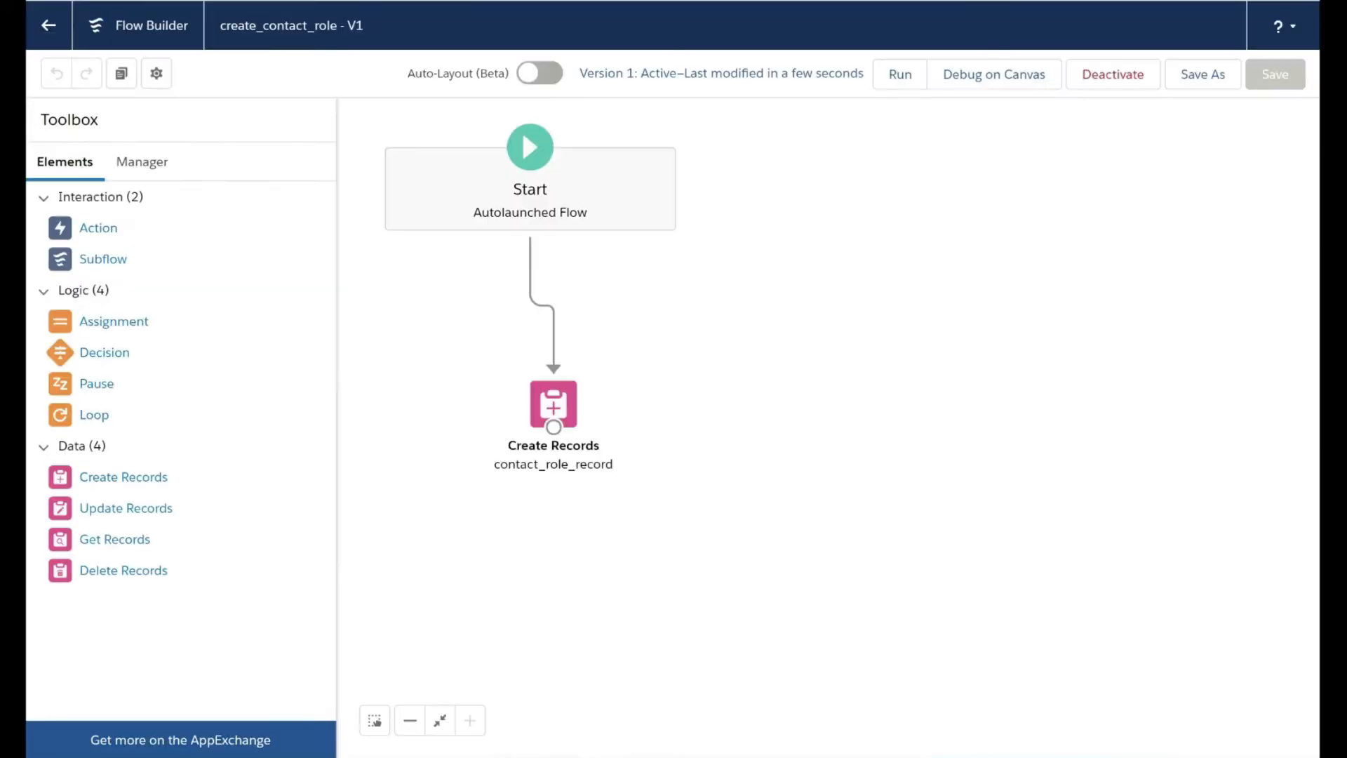
# Try to save a new process named "create contact role" that starts when a record changes
pyautogui.click(158, 167)
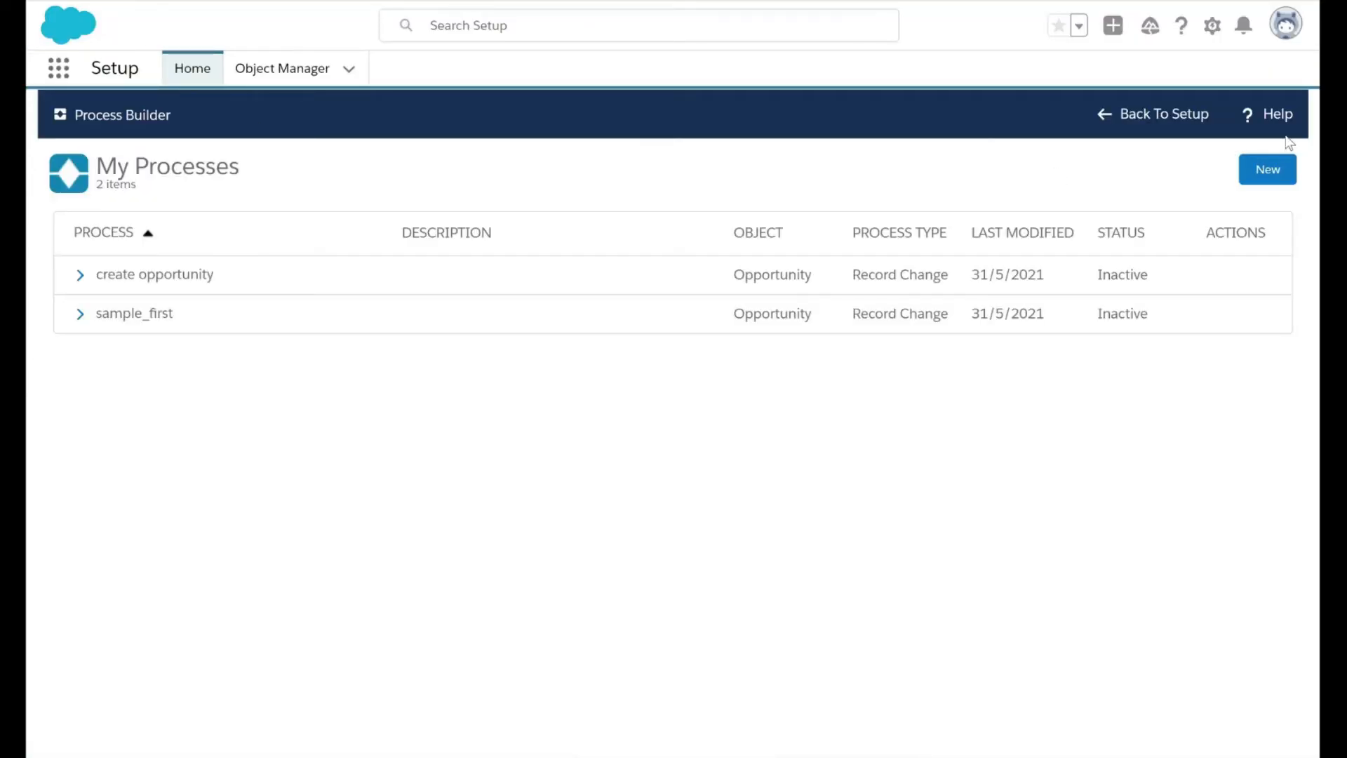
pyautogui.click(1267, 169)
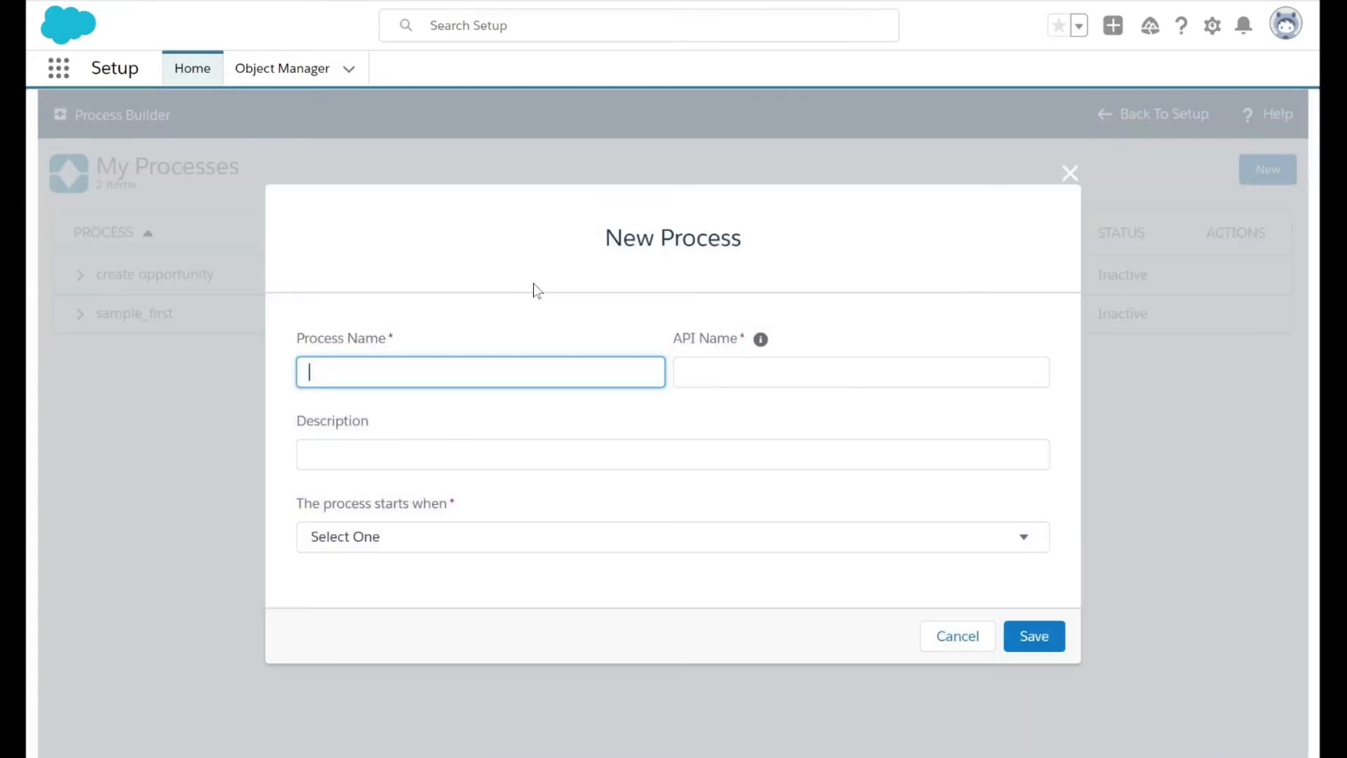
pyautogui.write('create contact role')
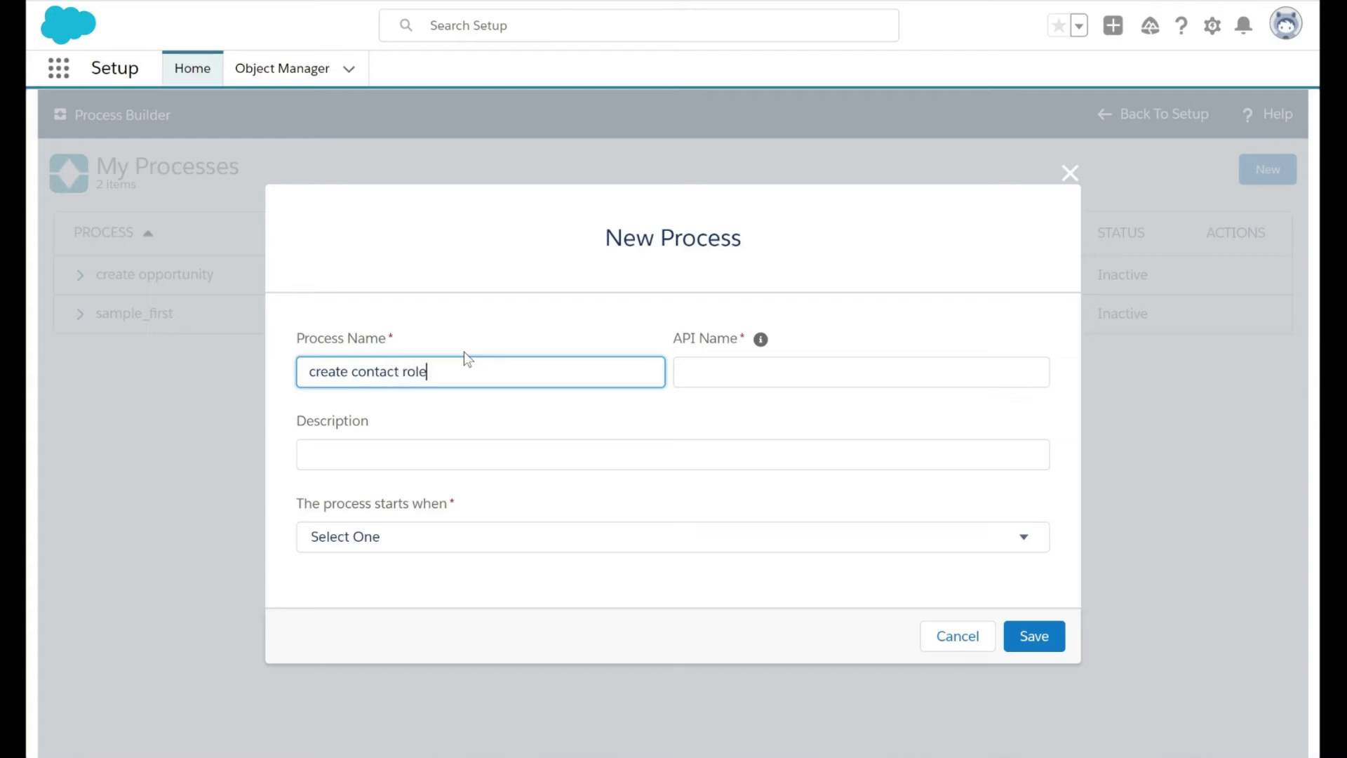
pyautogui.press('Tab')
pyautogui.click(485, 526)
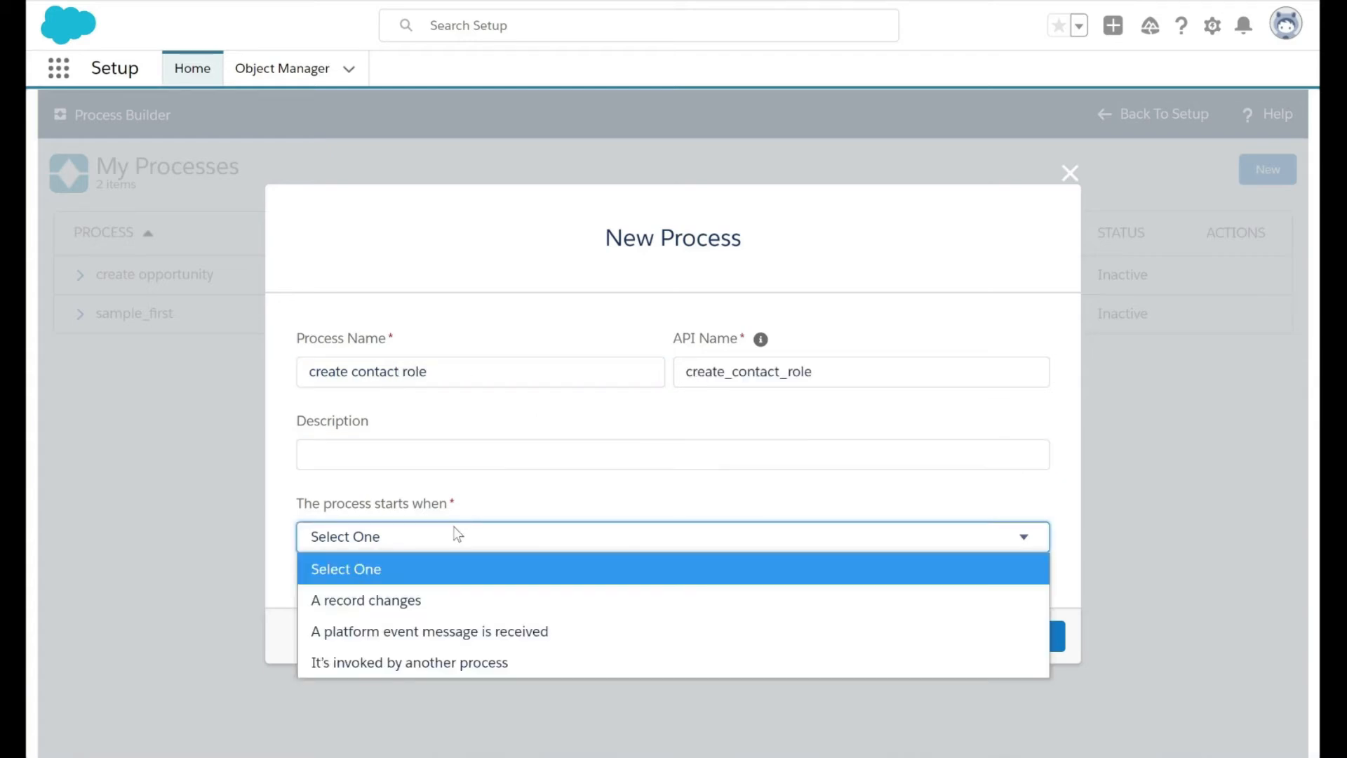
pyautogui.click(435, 593)
pyautogui.click(1027, 647)
# Rename the process "create contact role for opportunity" with the API name create_contact_role_for_opportunity, and save it
pyautogui.scroll(-1, 511, 460)
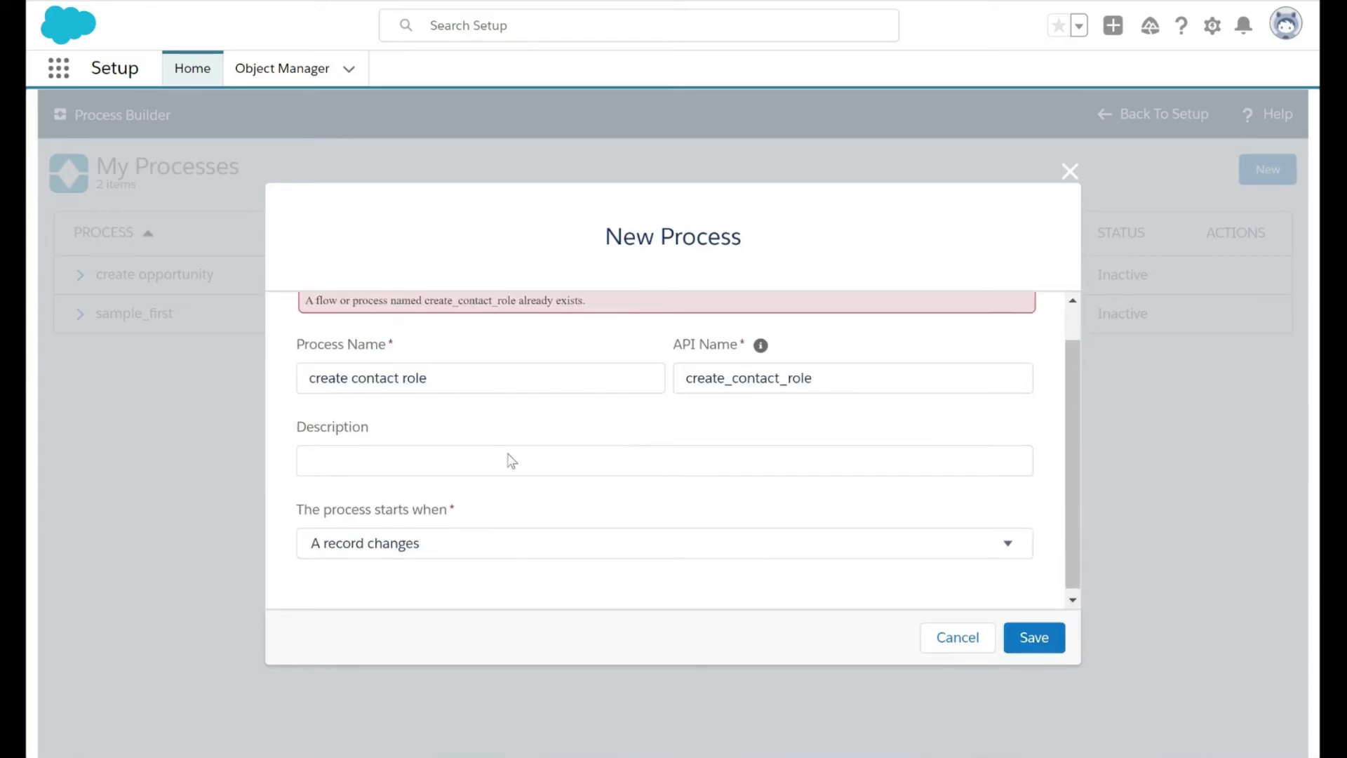
pyautogui.scroll(1, 470, 364)
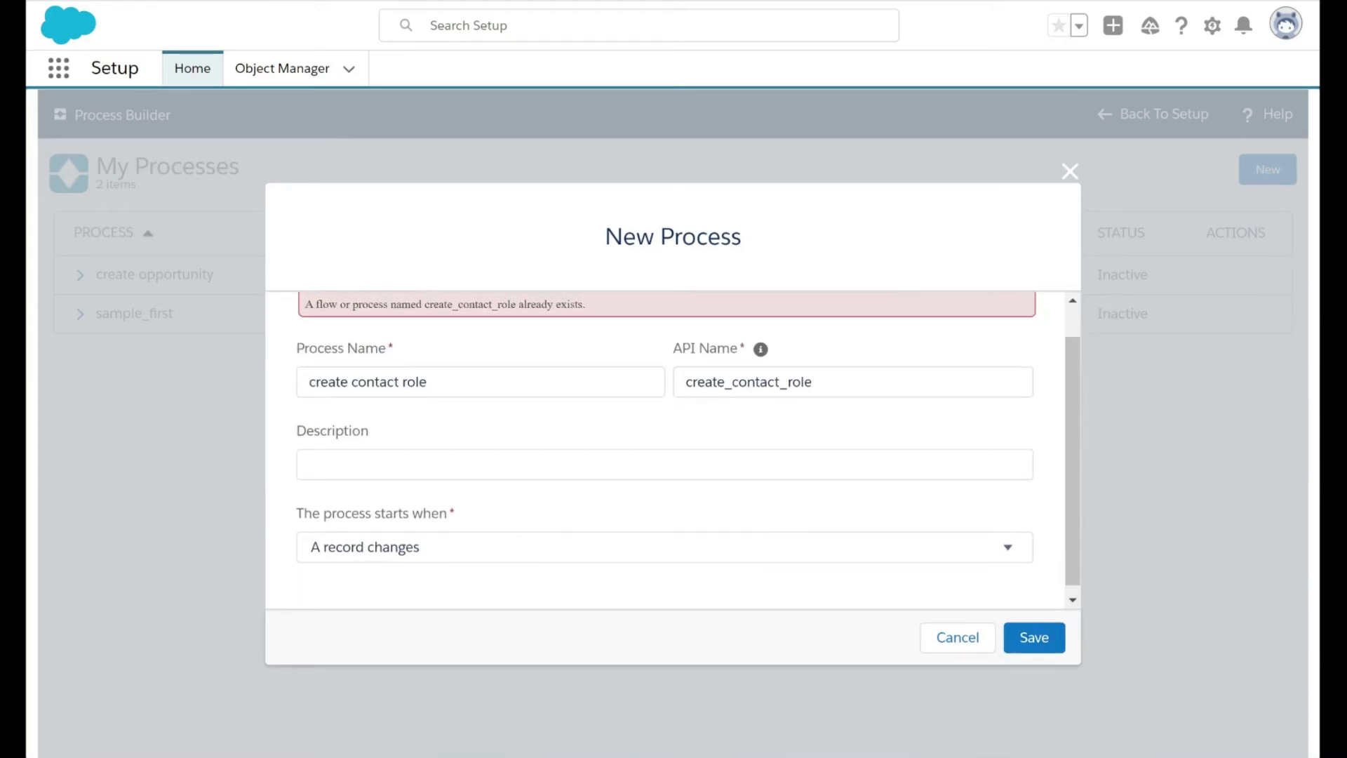
pyautogui.click(469, 367)
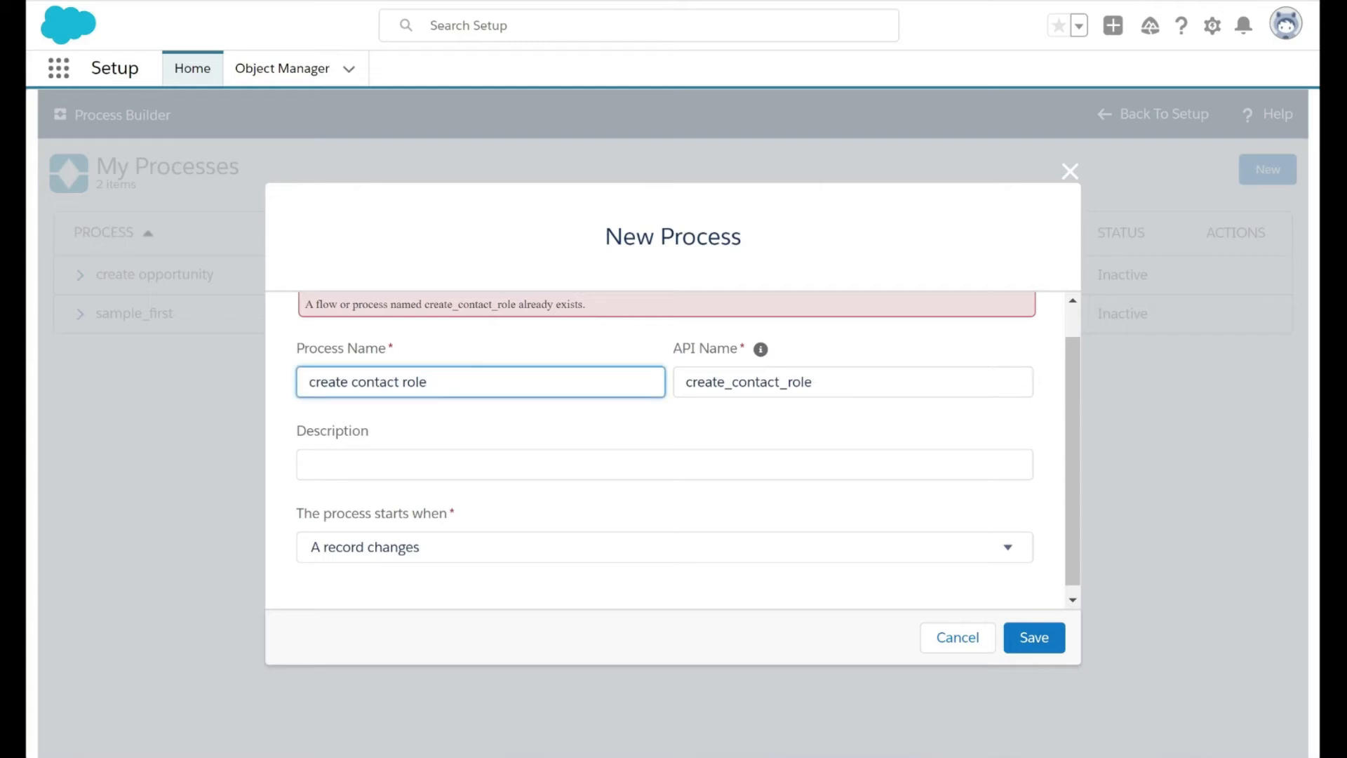
pyautogui.write('for opportunity')
pyautogui.press('Tab')
pyautogui.write('_for_opportunity')
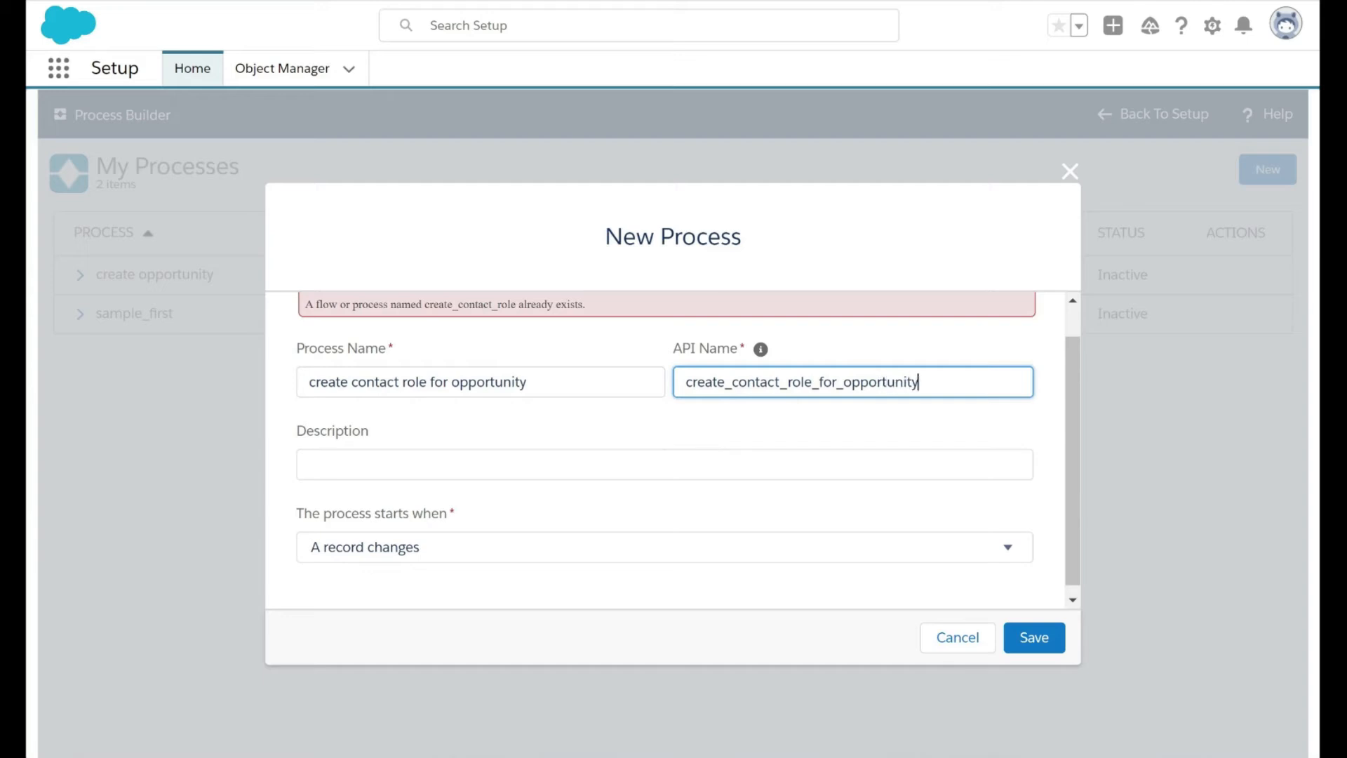
pyautogui.click(1034, 637)
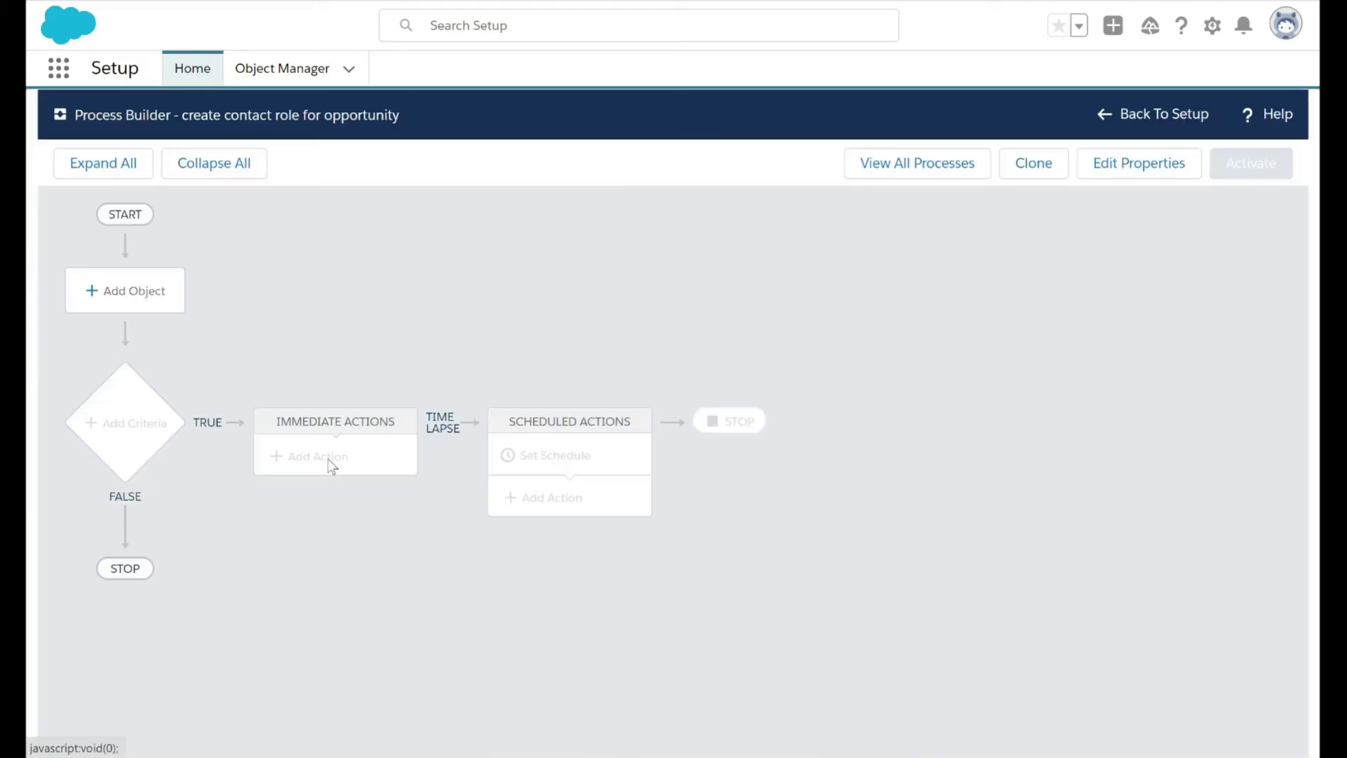
# Set Opportunity as the process object, starting the process only when a record is created, and save it
pyautogui.click(130, 291)
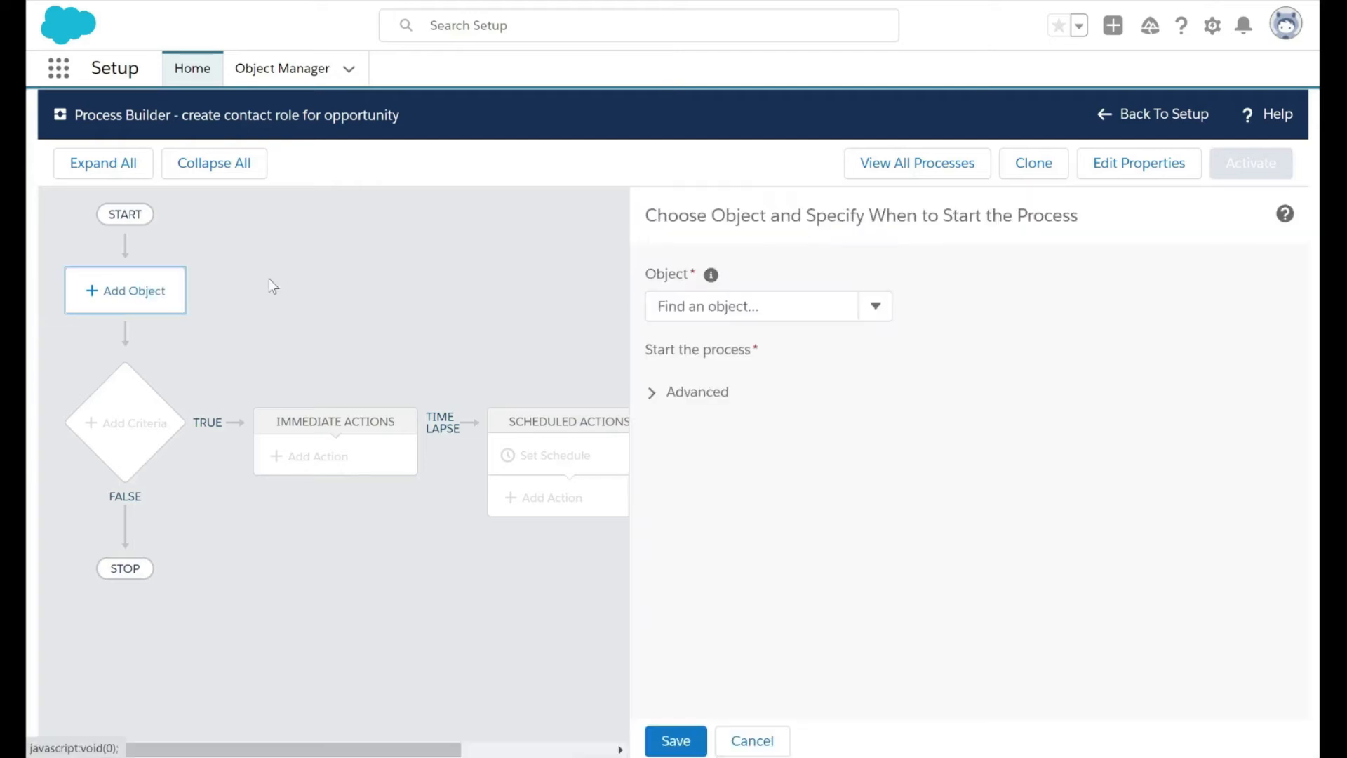
pyautogui.click(646, 306)
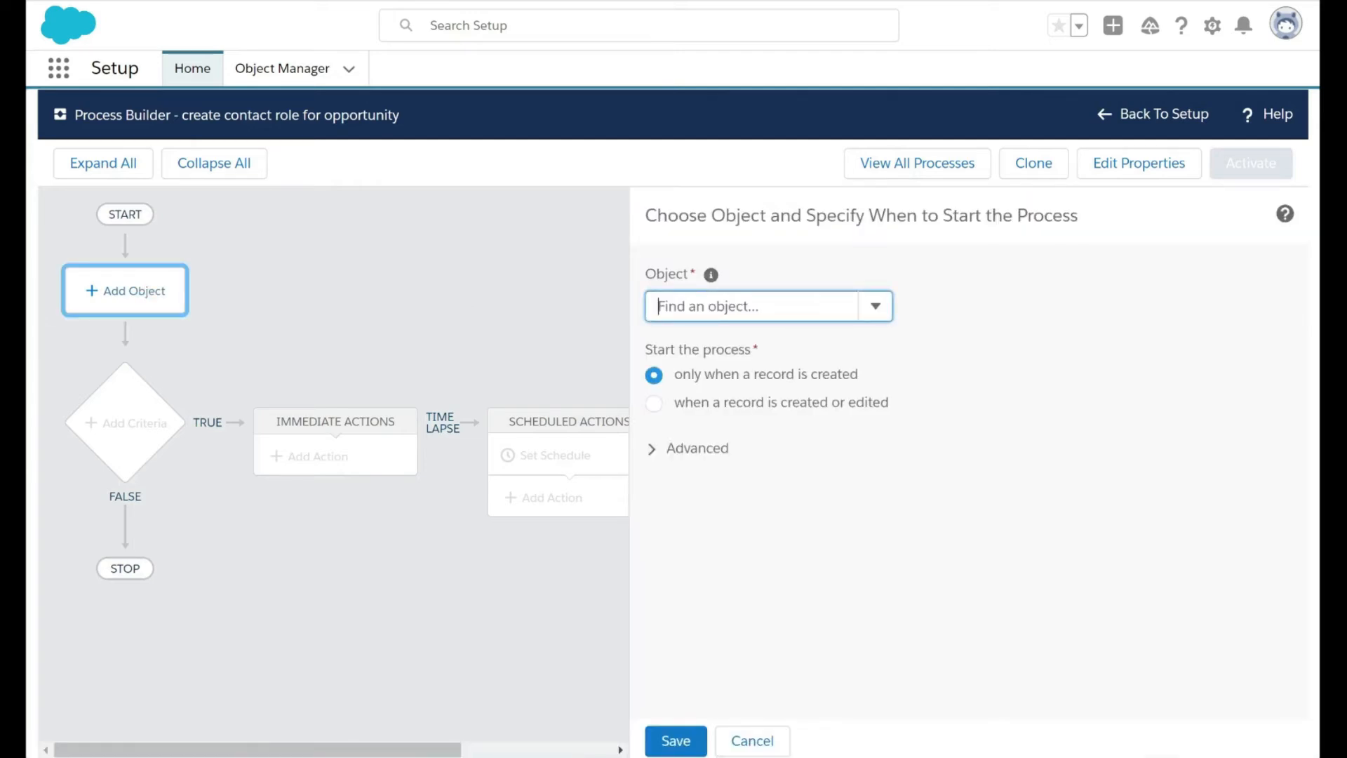
pyautogui.write('opoo')
pyautogui.press('BackSpace')
pyautogui.press('BackSpace')
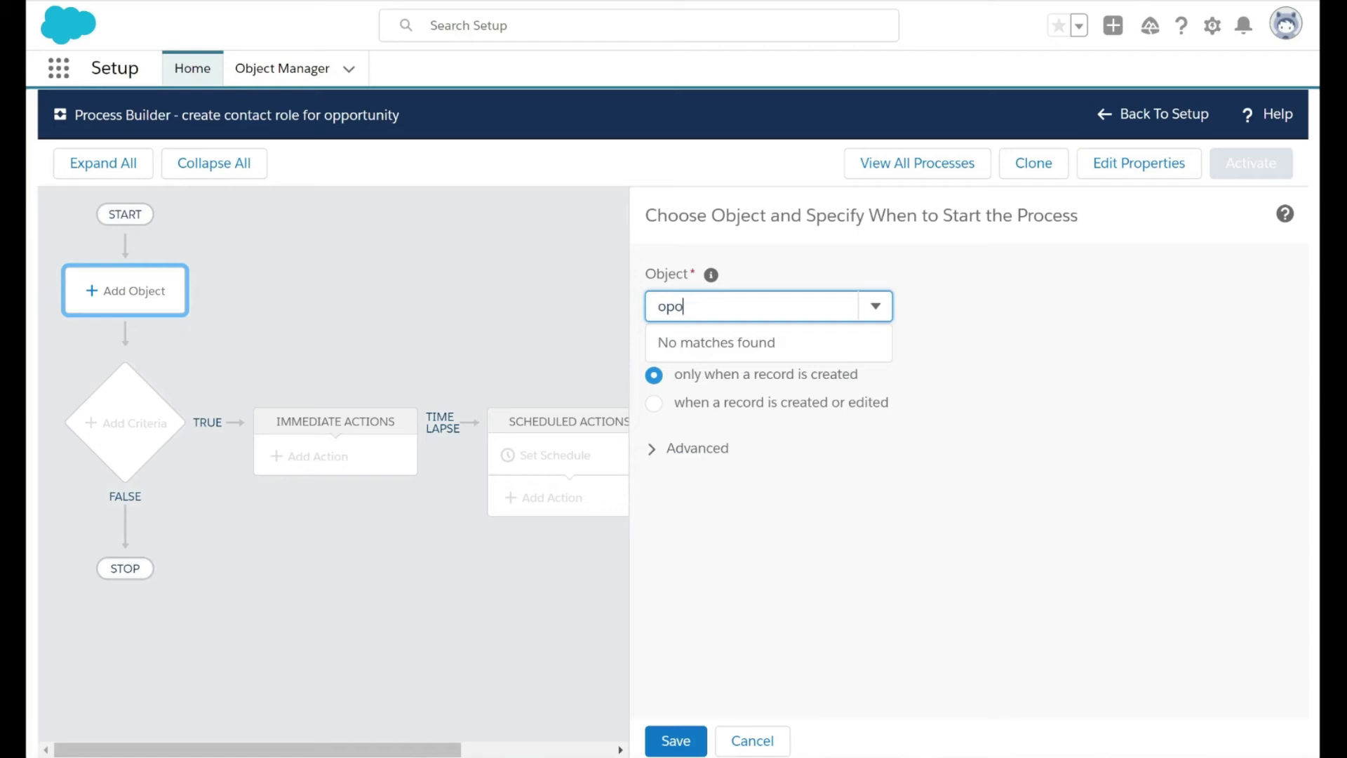
pyautogui.write('p')
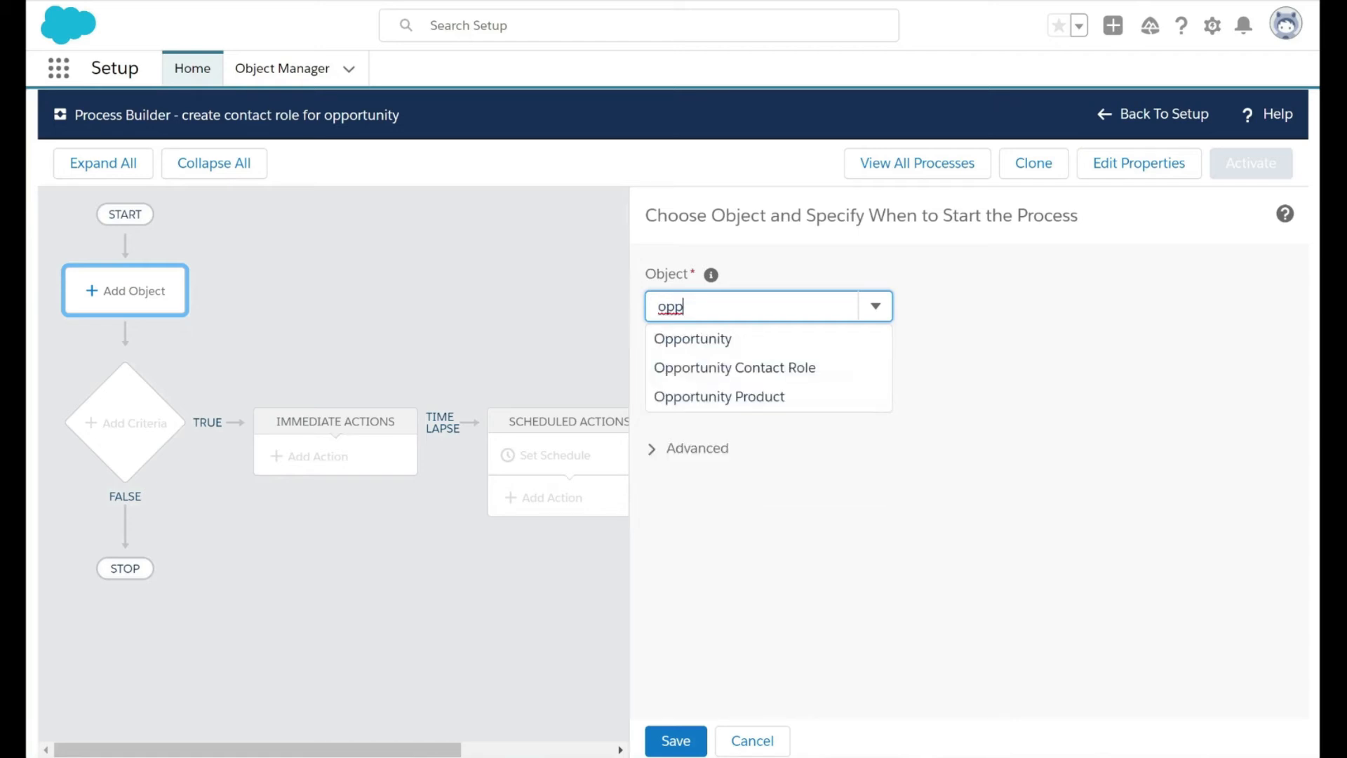
pyautogui.click(715, 342)
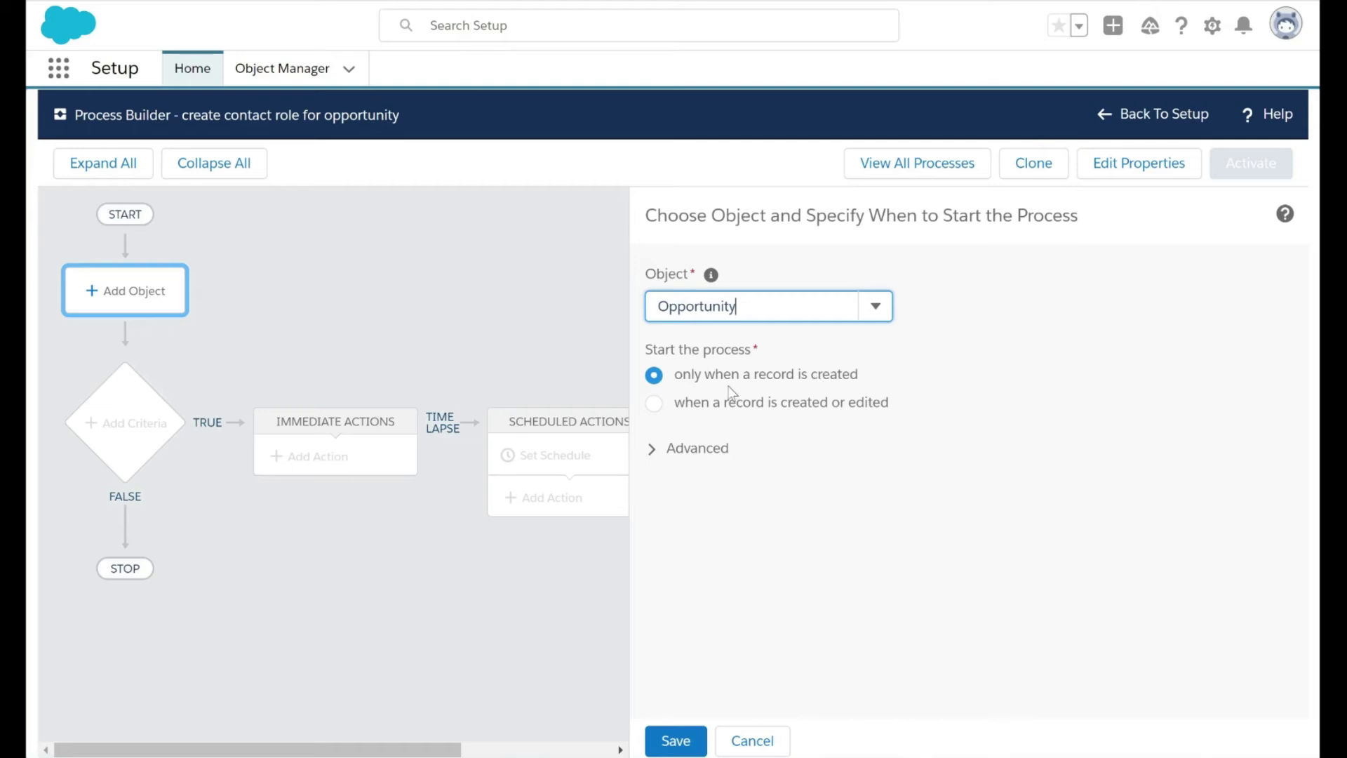
pyautogui.click(675, 740)
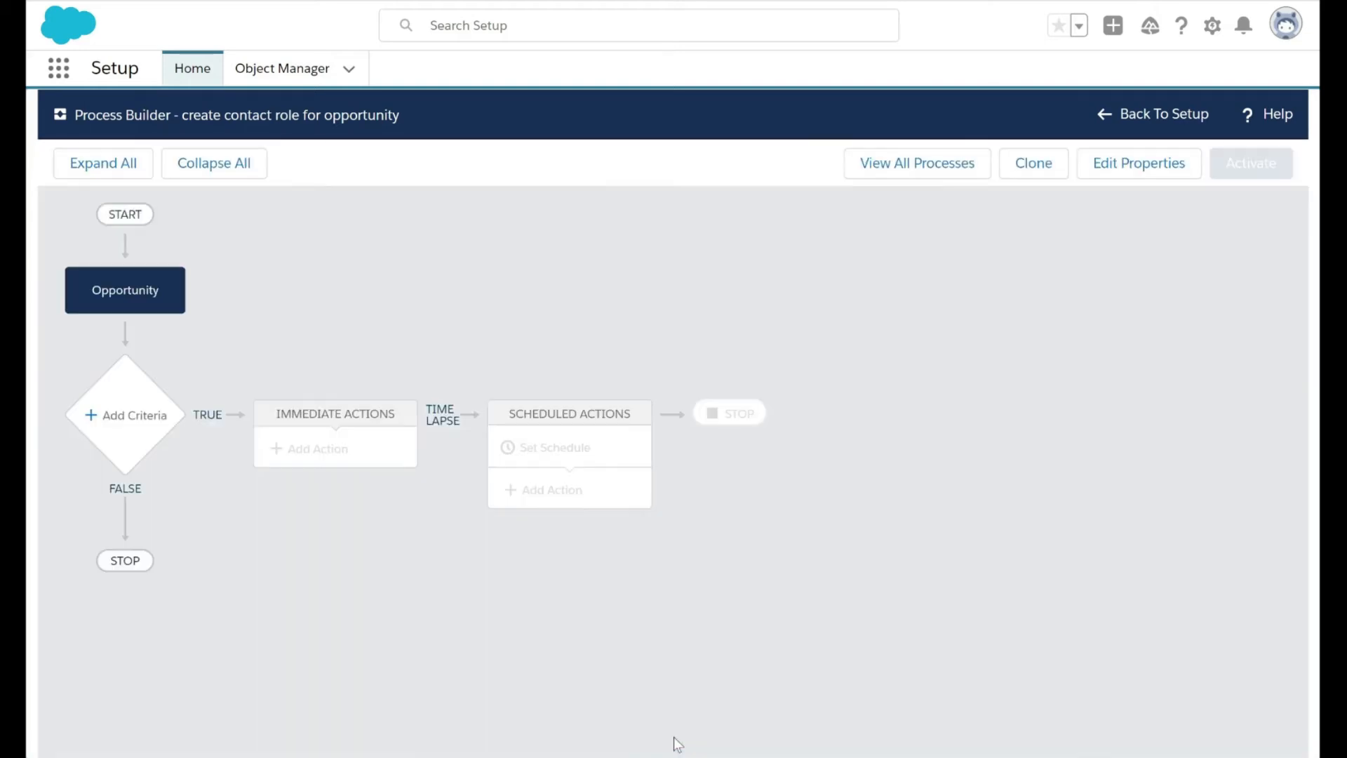
# Define and save a criteria node named "No criteria" that executes the actions without any criteria
pyautogui.click(142, 406)
pyautogui.click(540, 306)
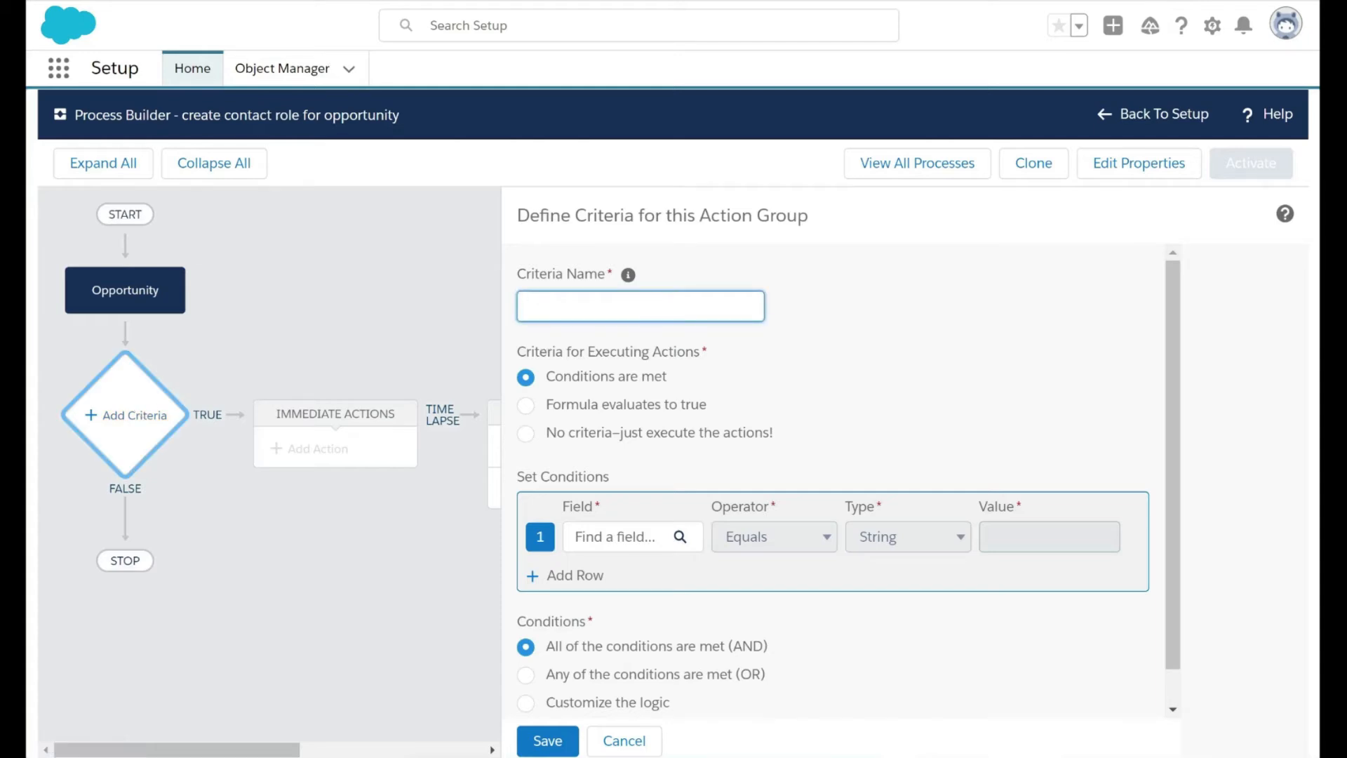
pyautogui.click(145, 294)
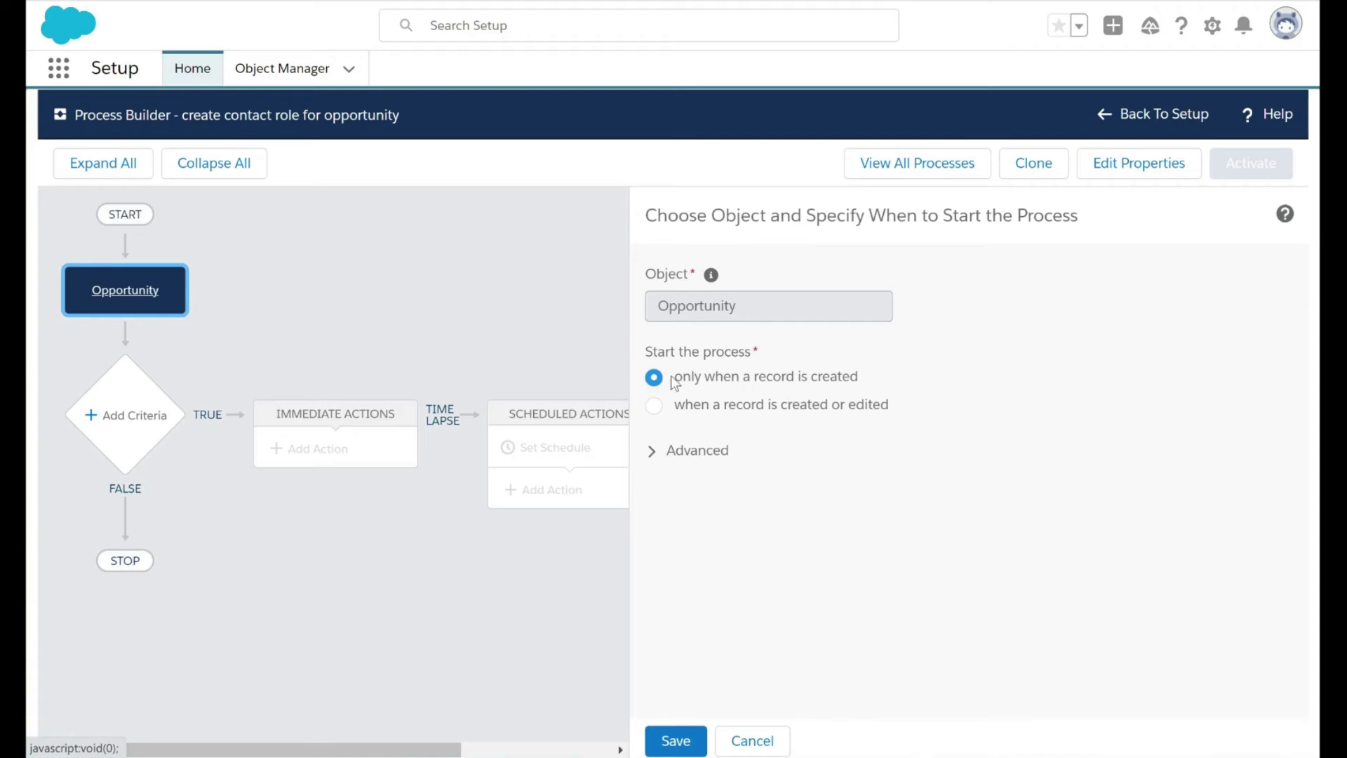
pyautogui.click(118, 427)
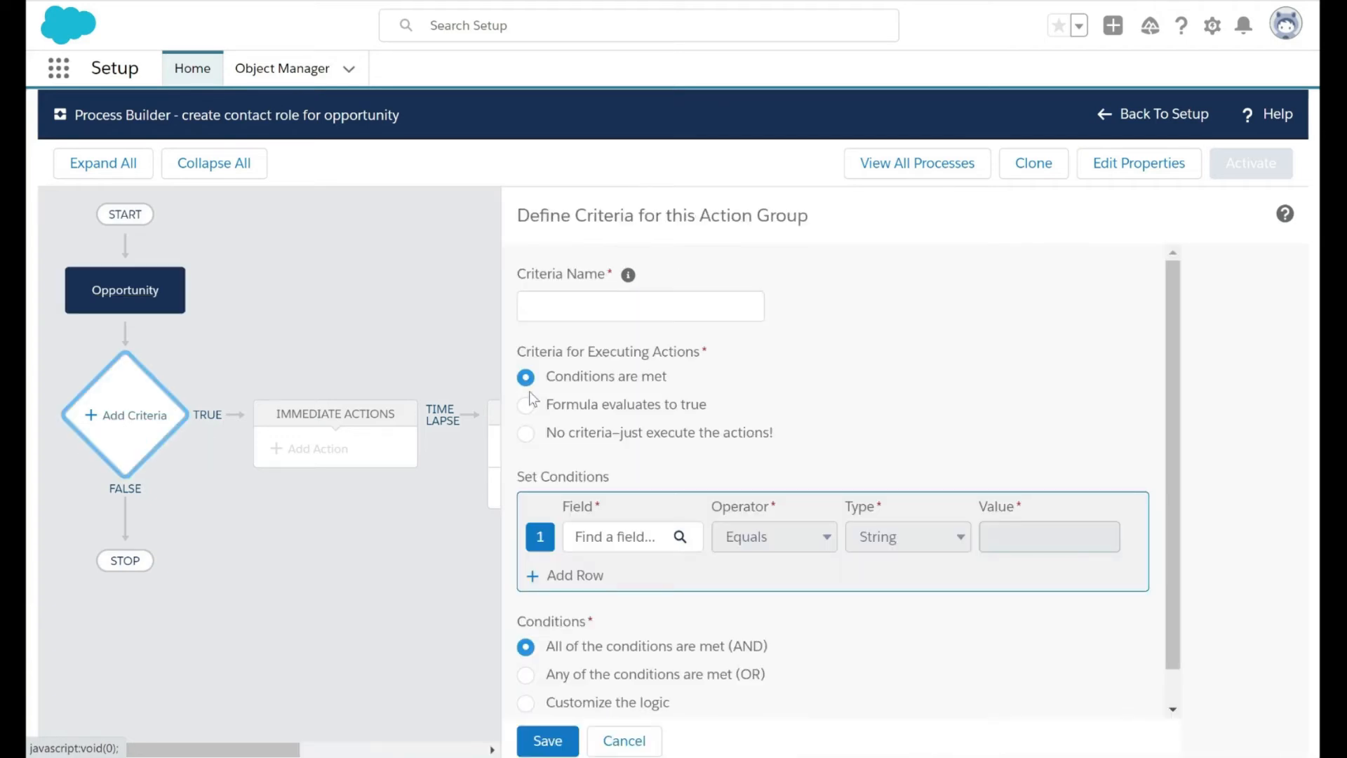
pyautogui.scroll(-1, 533, 398)
pyautogui.scroll(1, 533, 399)
pyautogui.click(561, 307)
pyautogui.write('No criteria')
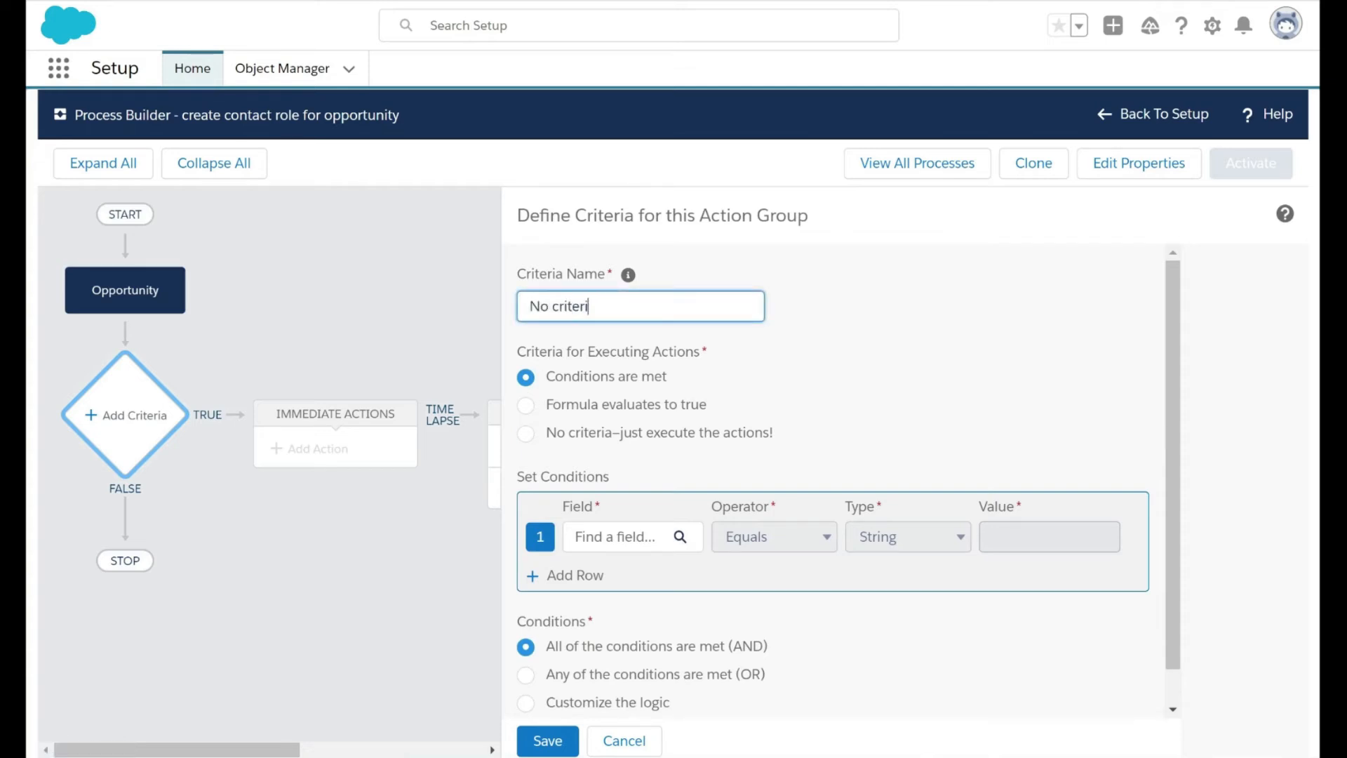
pyautogui.click(525, 433)
pyautogui.click(550, 741)
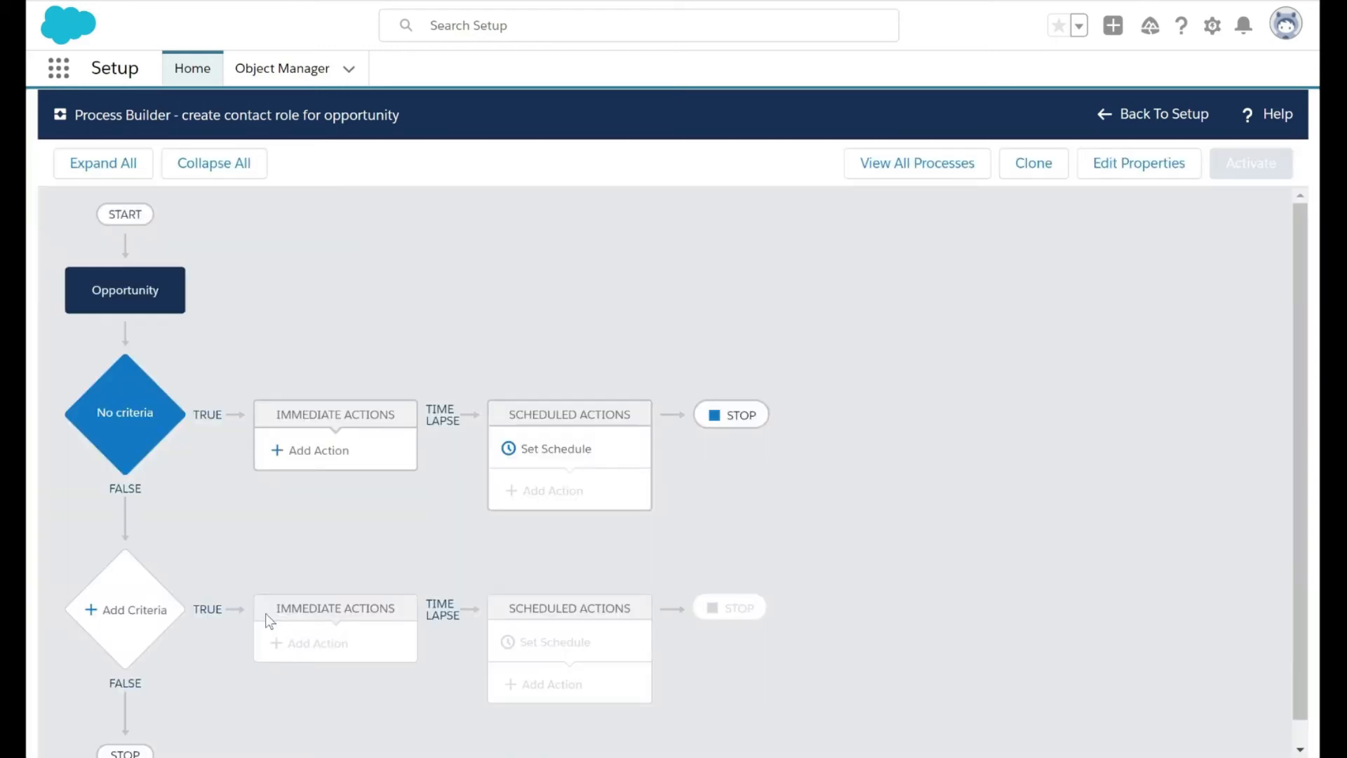
# Add an immediate action of type Flows named "populate ids" that launches the create_contact_role flow
pyautogui.click(333, 449)
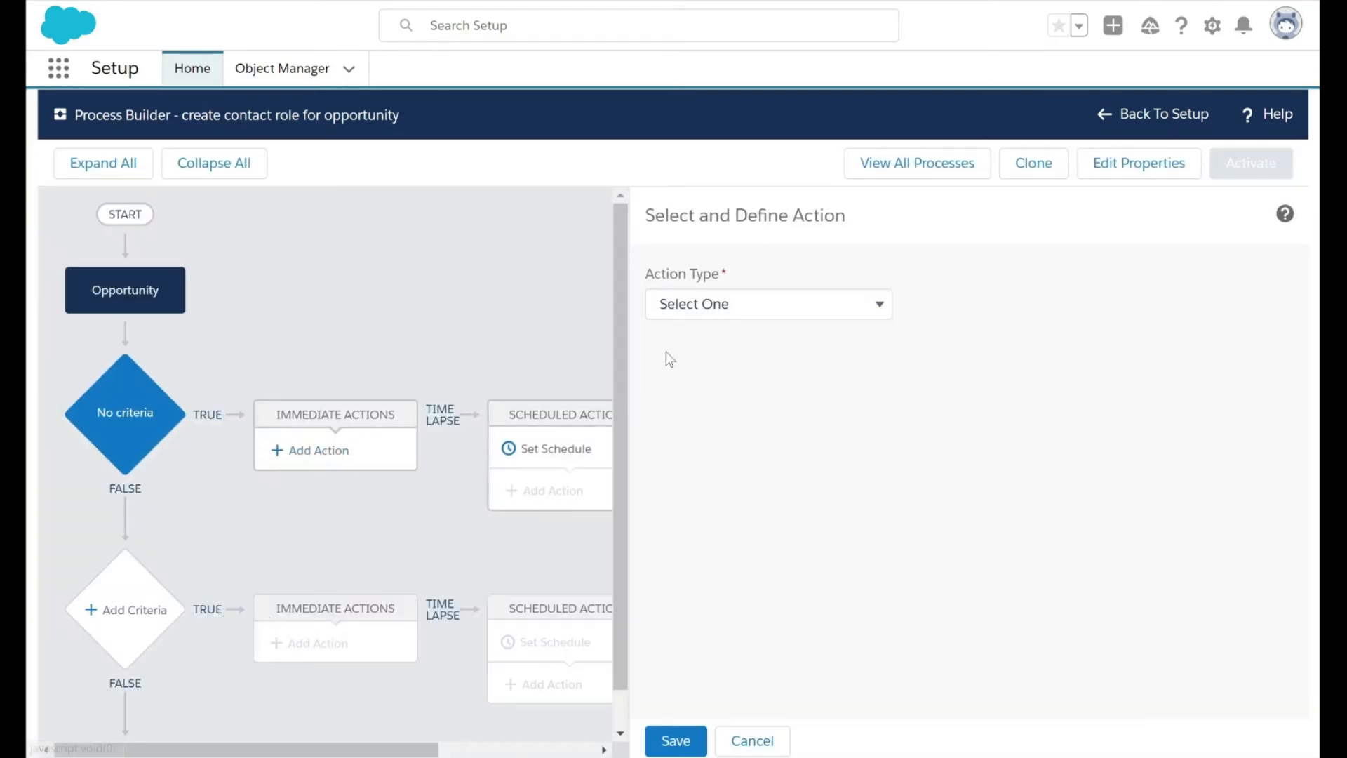
pyautogui.click(756, 303)
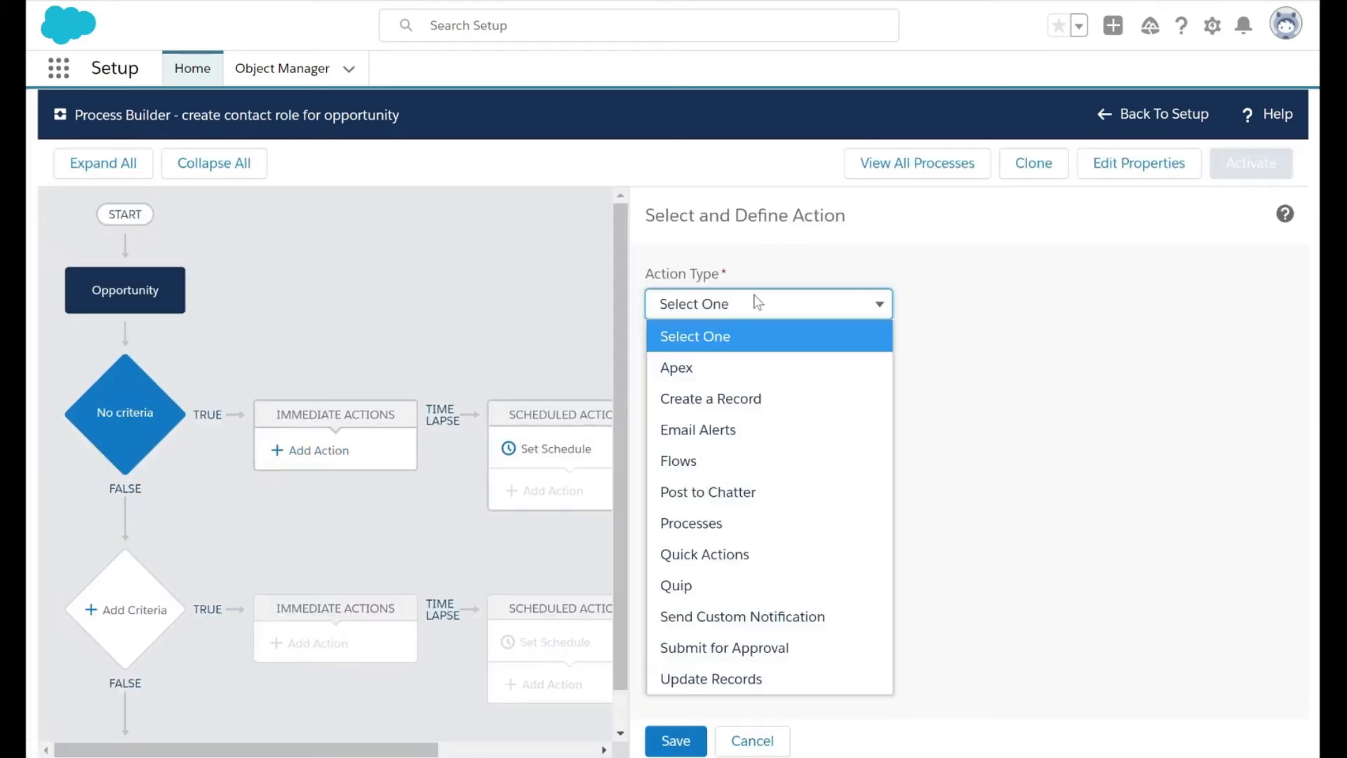
pyautogui.click(722, 461)
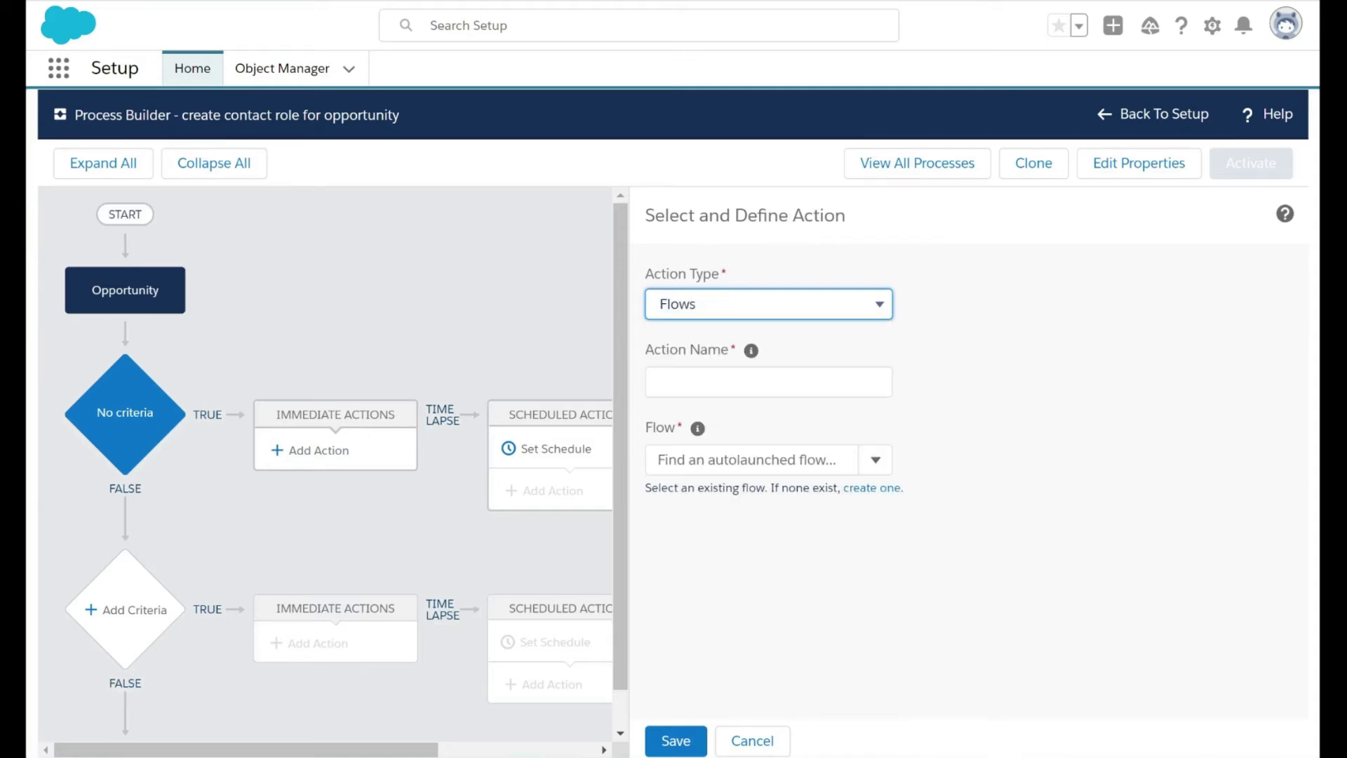
pyautogui.click(767, 383)
pyautogui.write('populate ids')
pyautogui.click(751, 460)
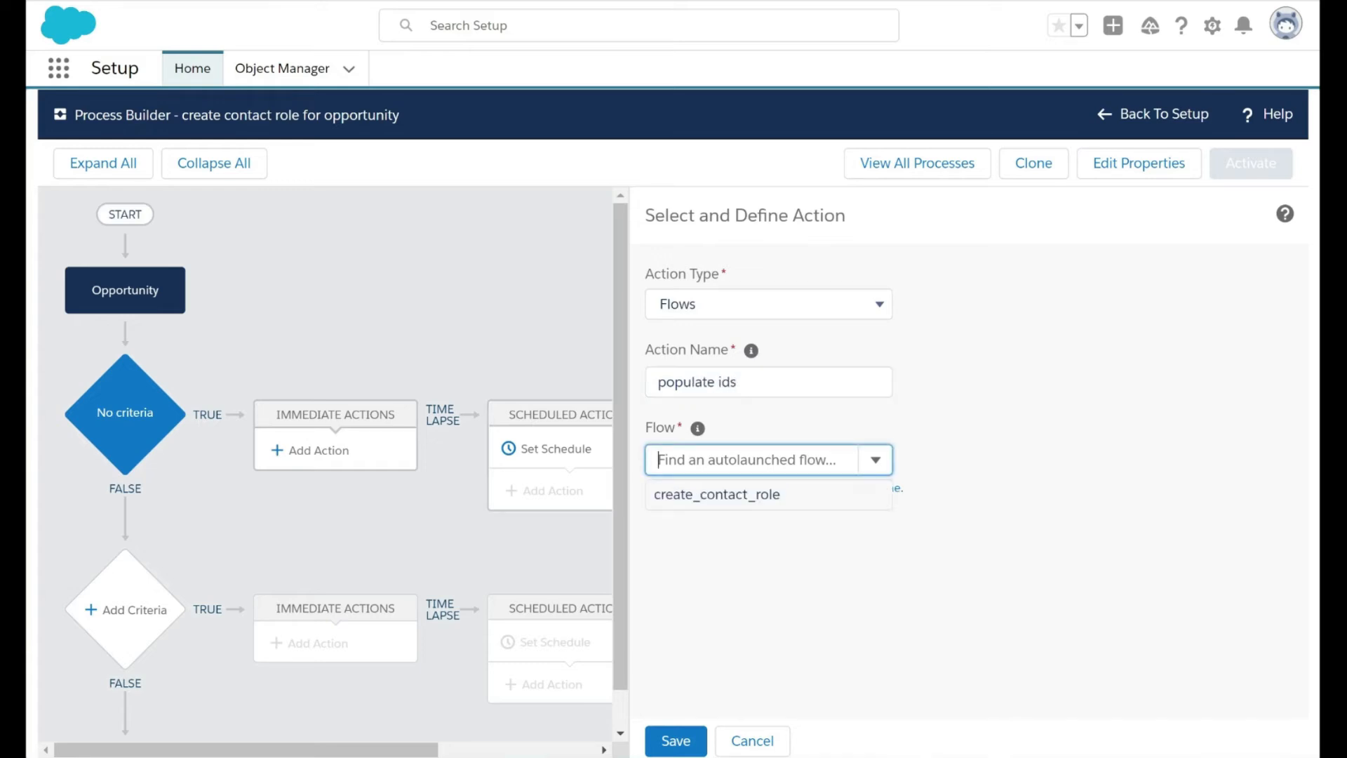
pyautogui.click(738, 502)
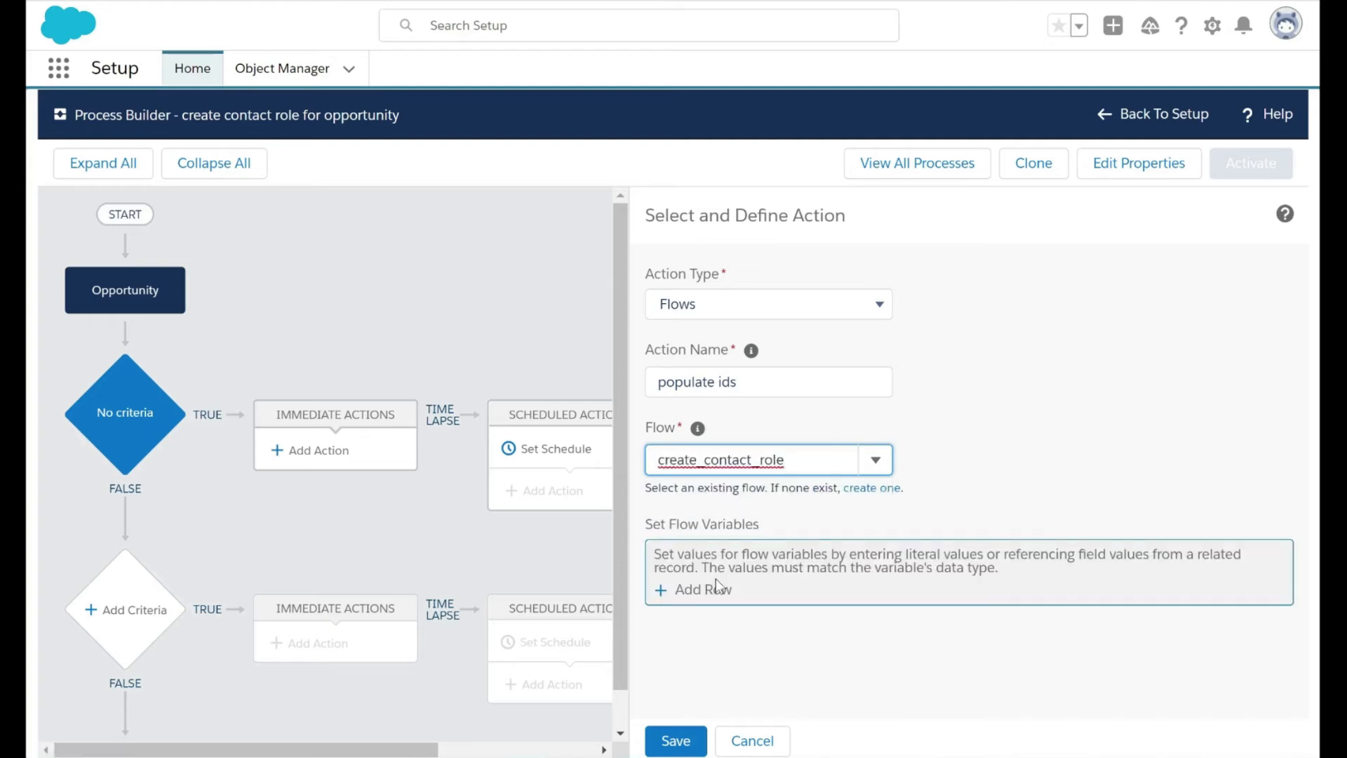
# Add the flow variable contact_id to the action and set its type to Field Reference
pyautogui.click(682, 590)
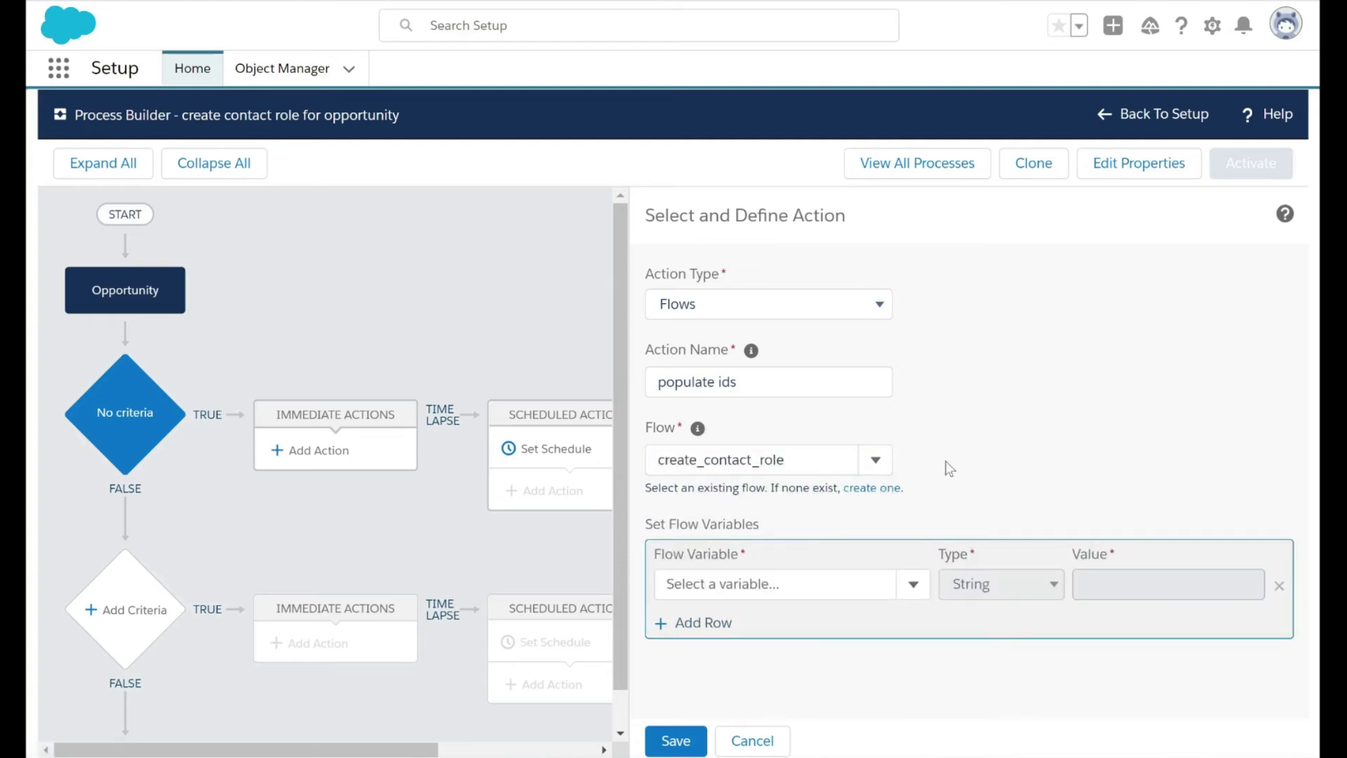
pyautogui.click(772, 583)
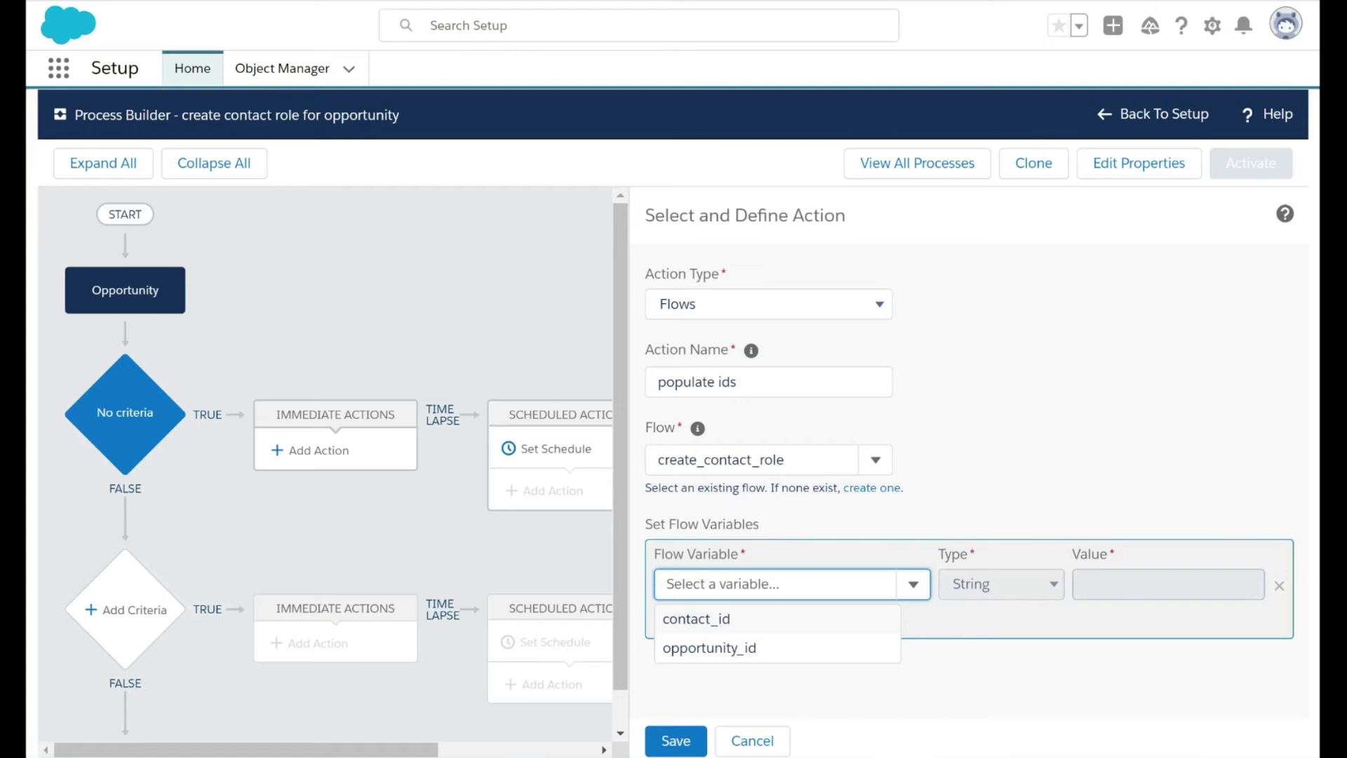
pyautogui.click(735, 619)
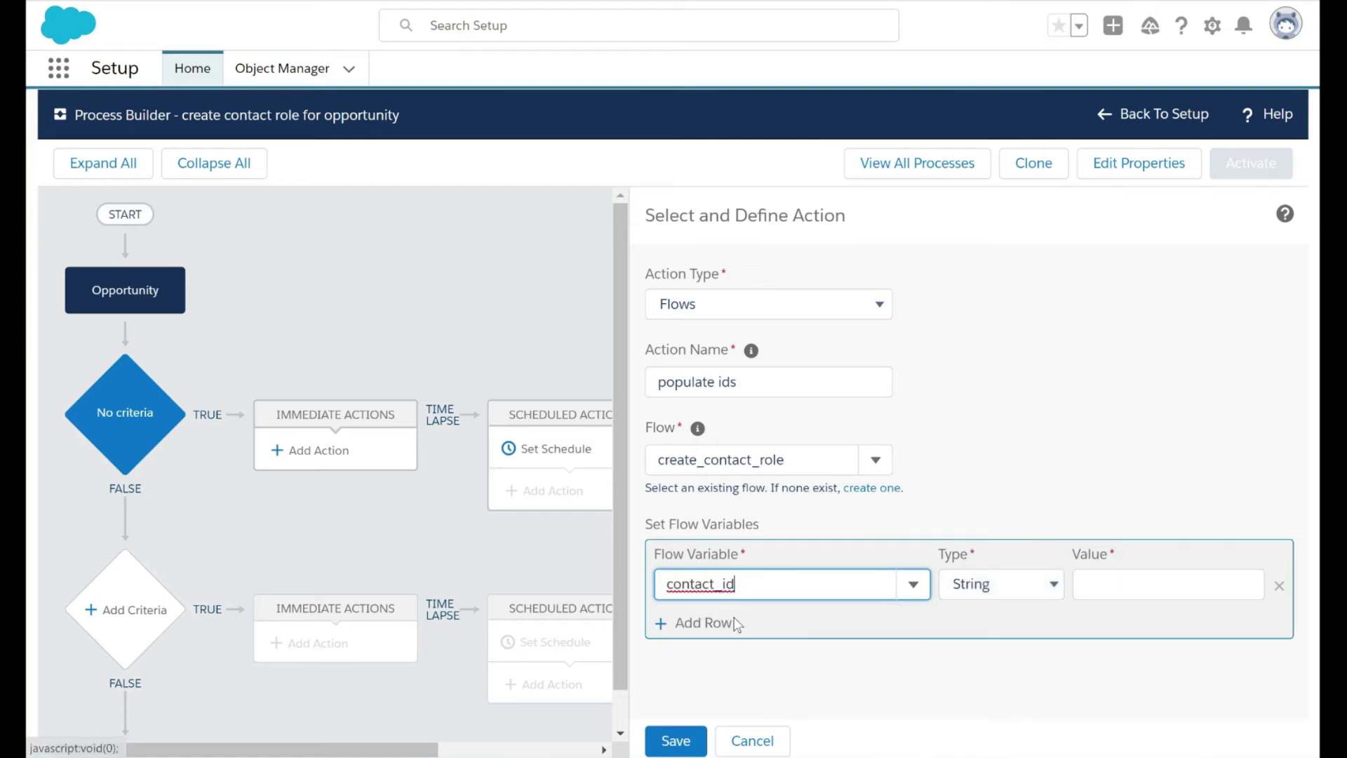
pyautogui.click(1000, 586)
pyautogui.click(1002, 648)
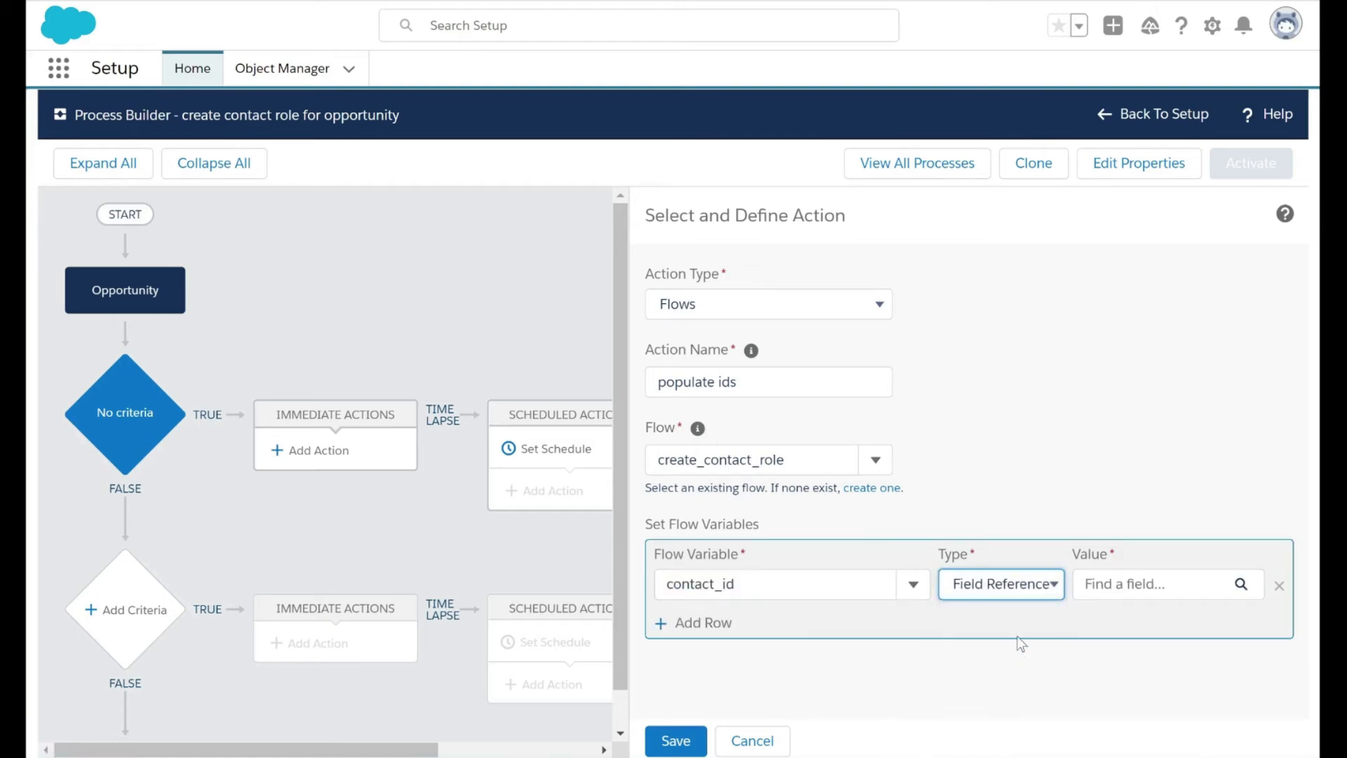
# Set the contact_id value to the Contact ID field reached from Opportunity through Account ID and Contact
pyautogui.click(1125, 593)
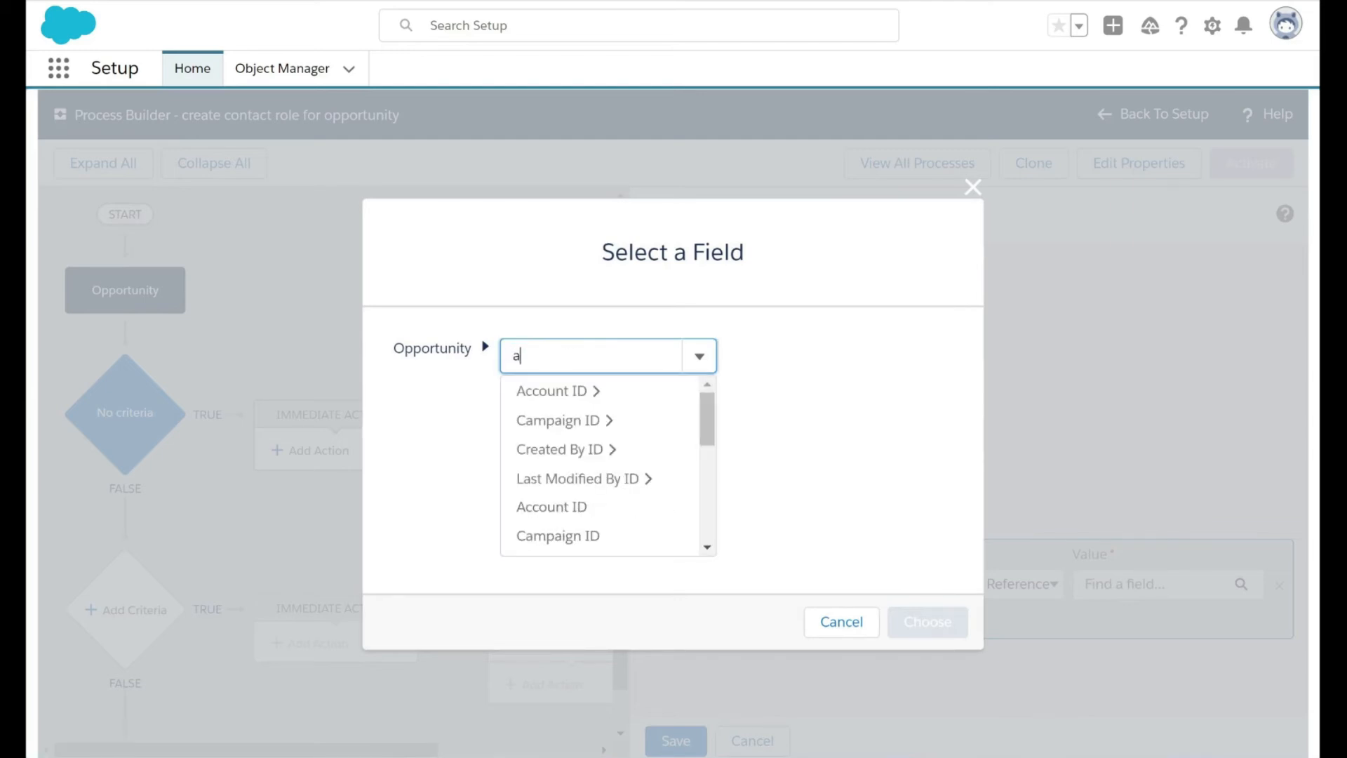
pyautogui.write('con')
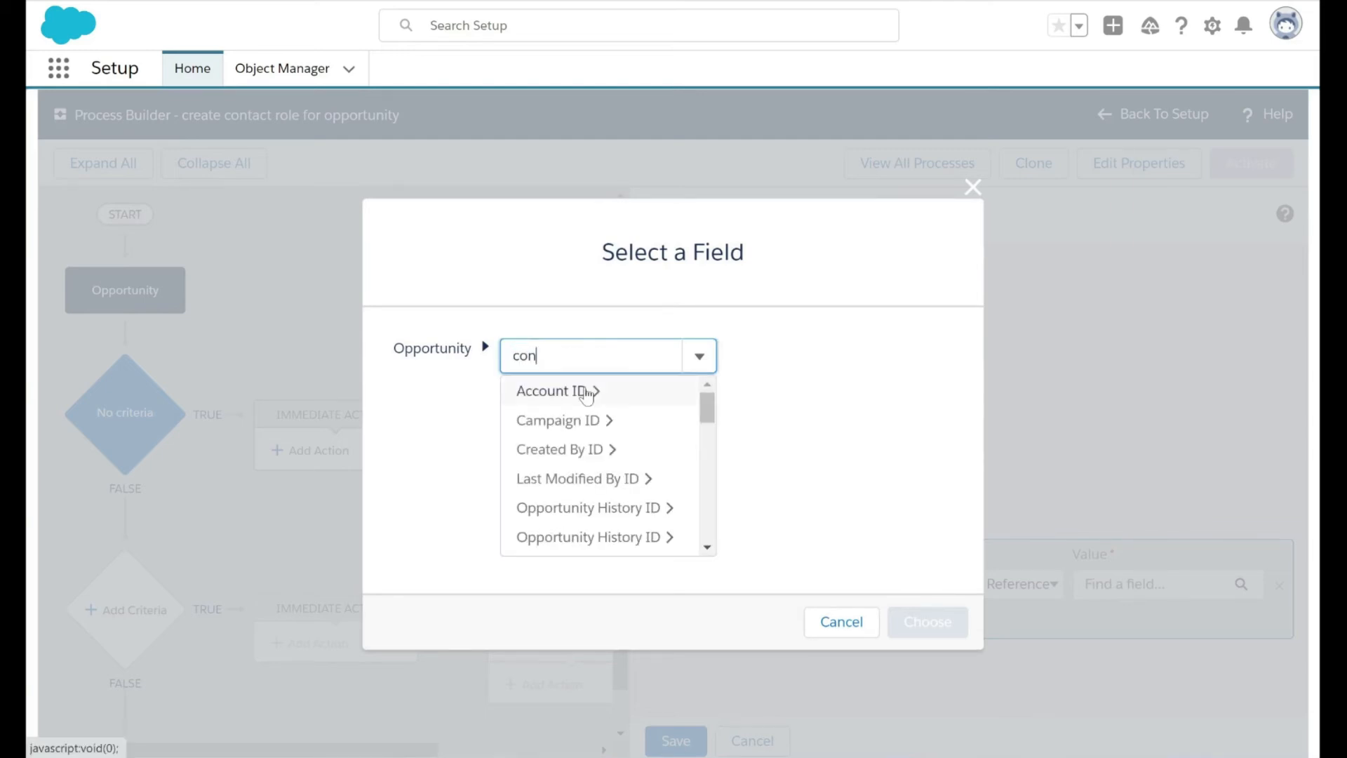
pyautogui.press('BackSpace')
pyautogui.press('BackSpace')
pyautogui.press('BackSpace')
pyautogui.write('acc')
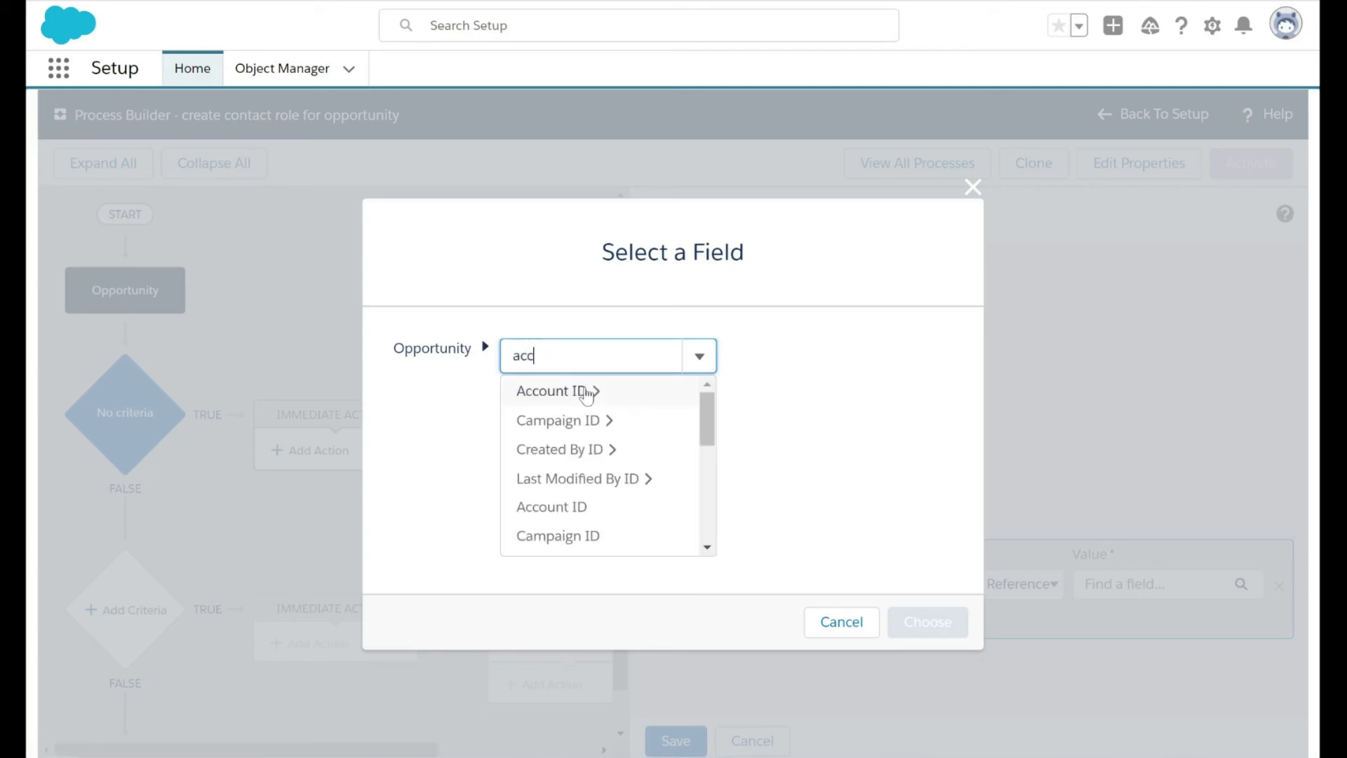
pyautogui.click(574, 390)
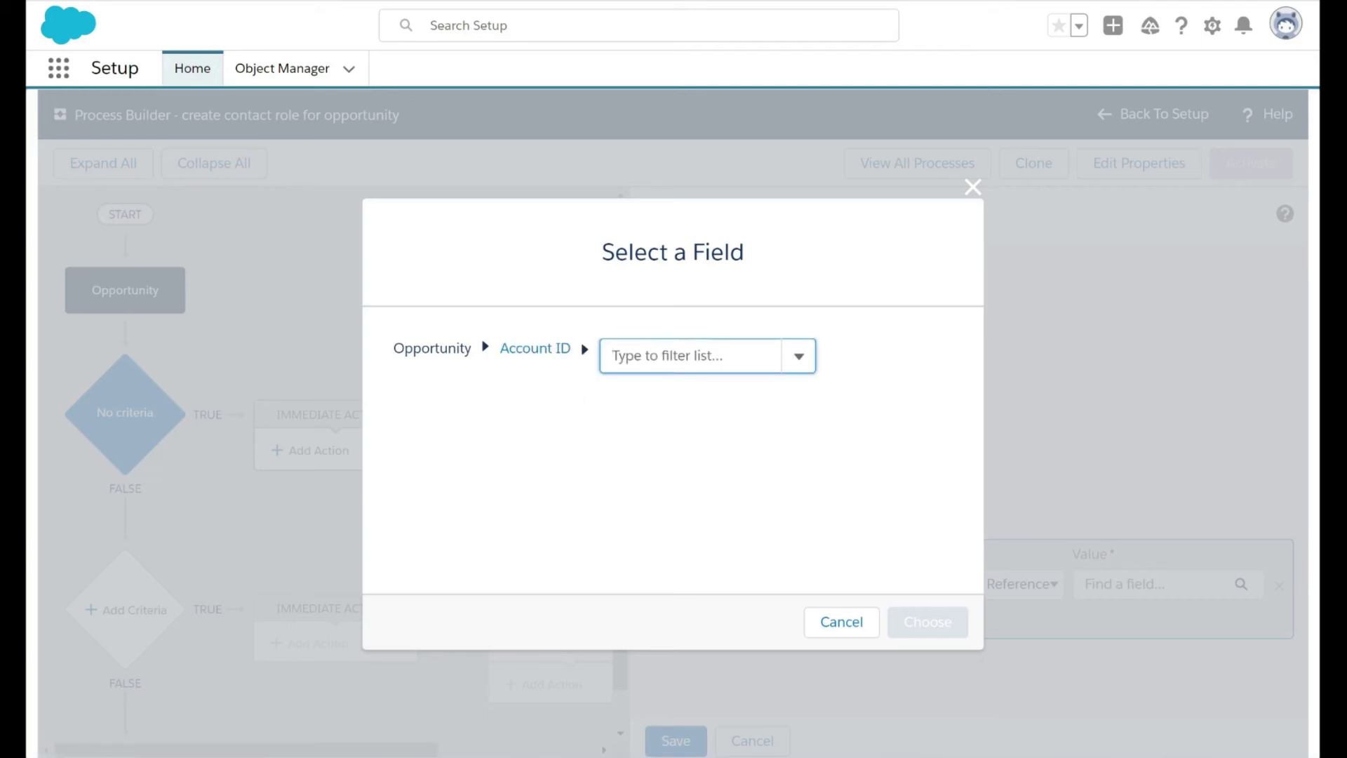
pyautogui.write('con')
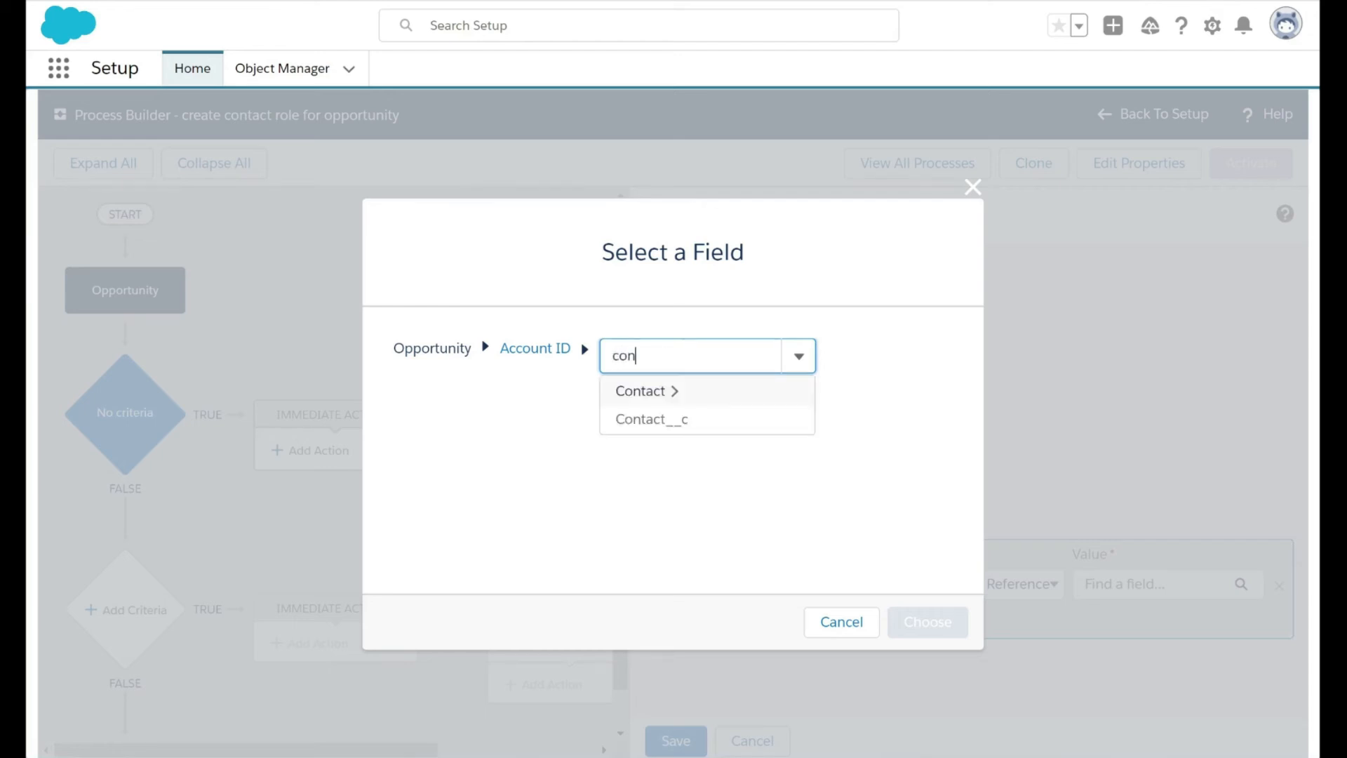
pyautogui.click(668, 391)
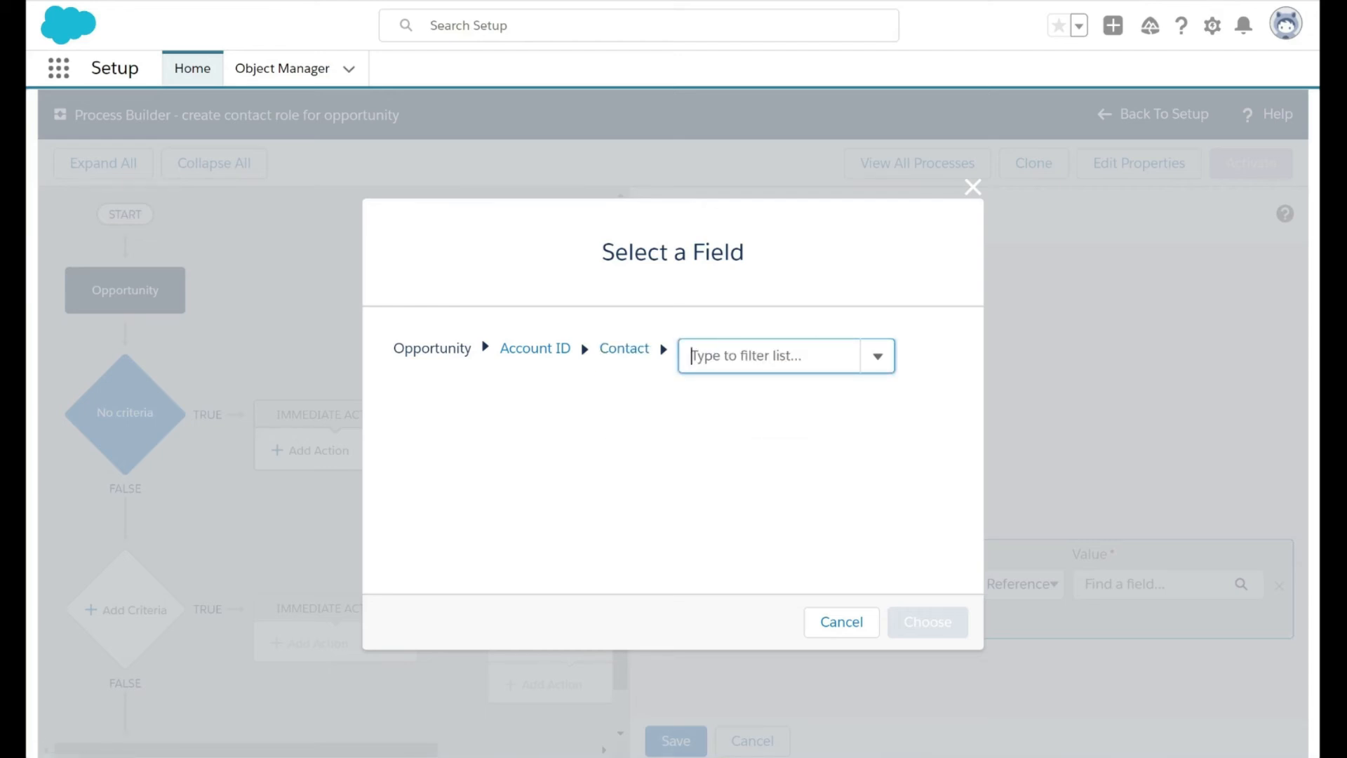
pyautogui.write('id')
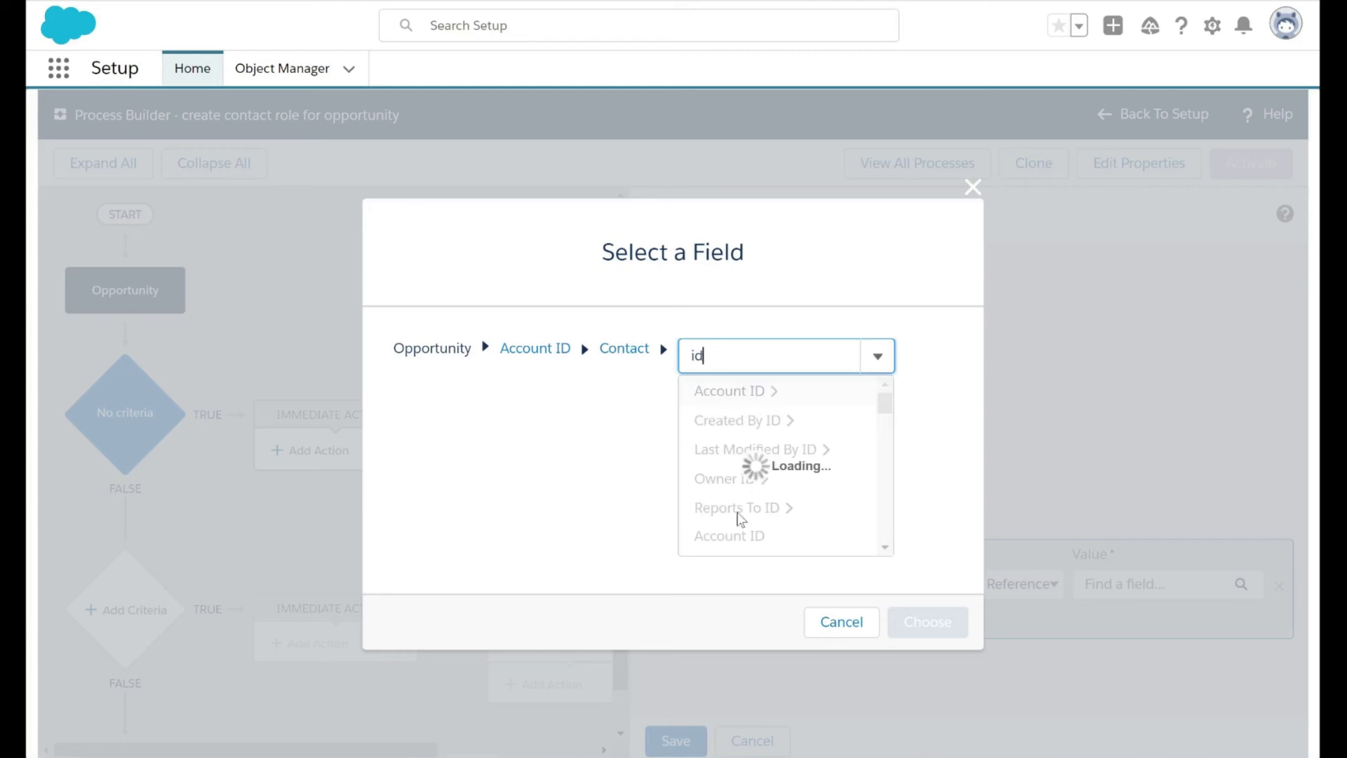
pyautogui.scroll(-3, 749, 472)
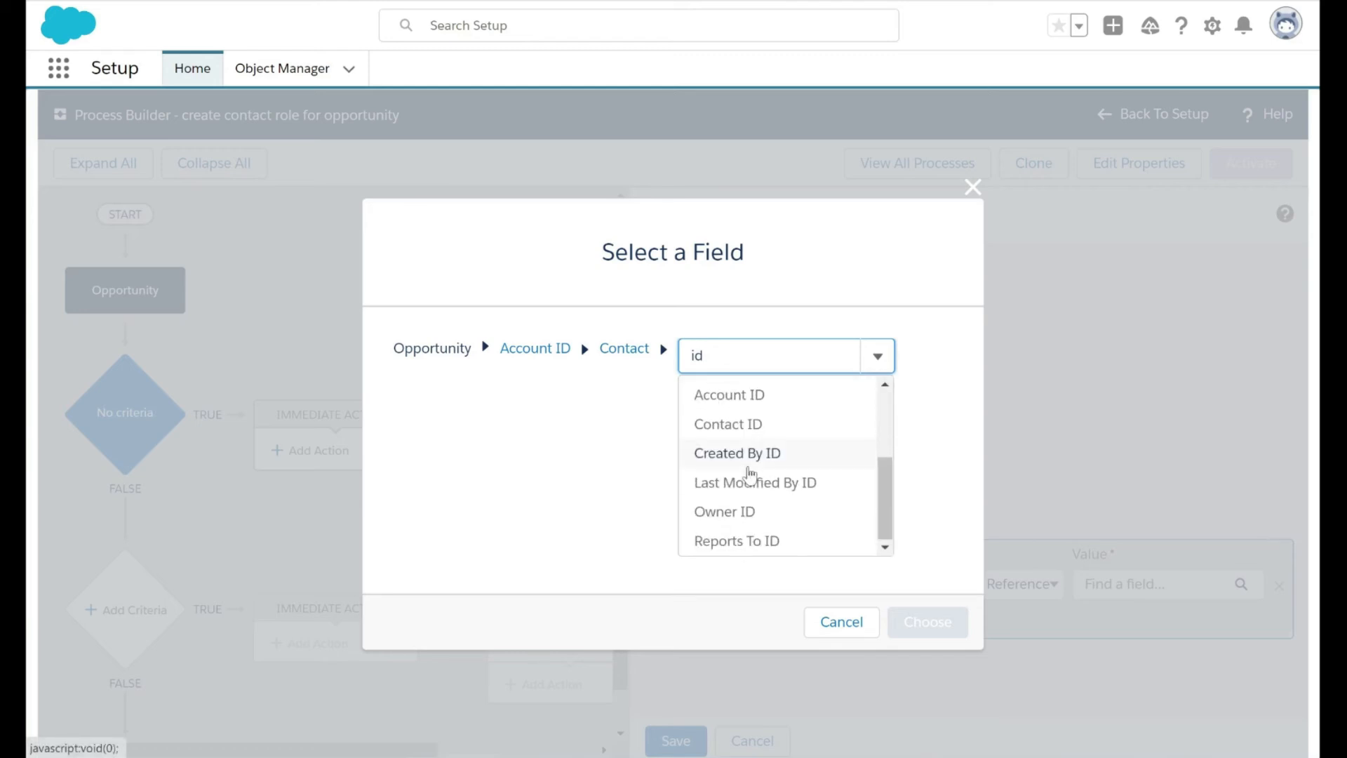
pyautogui.click(761, 436)
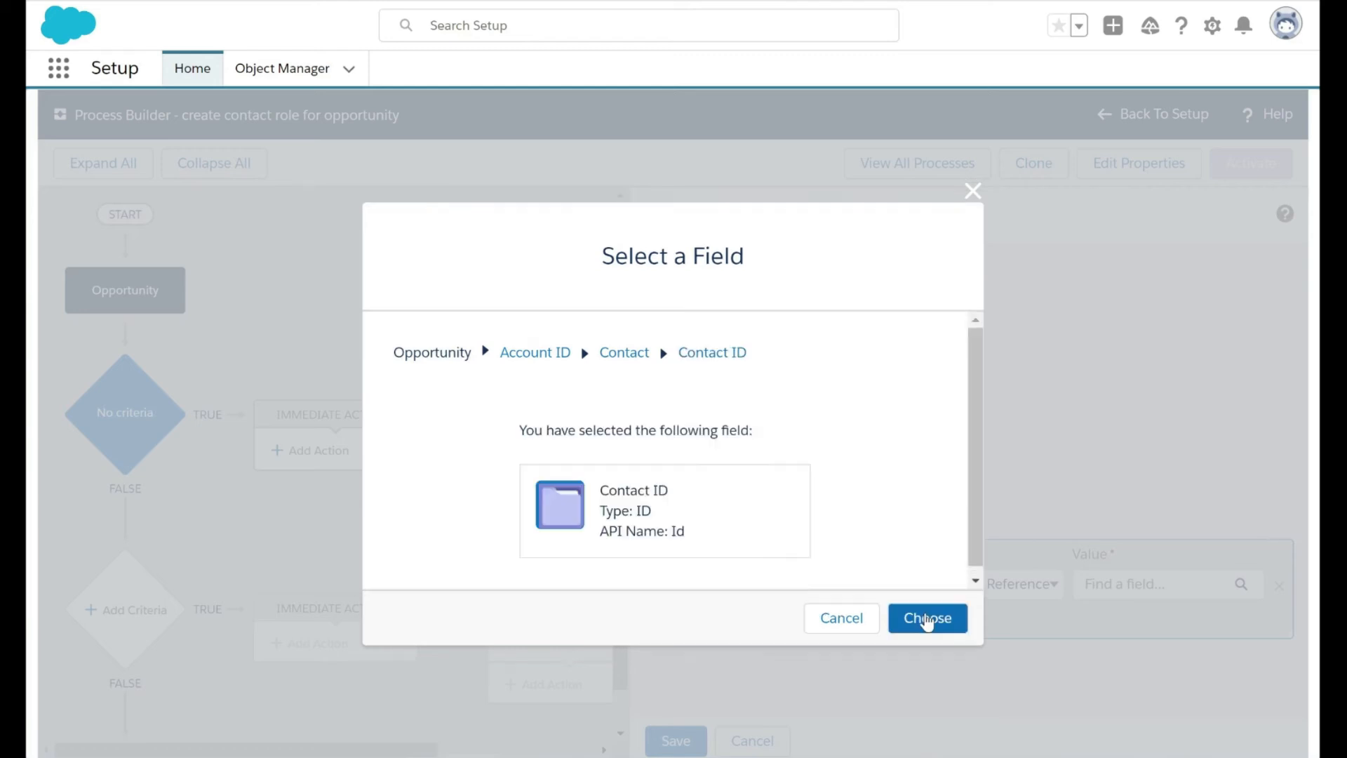
pyautogui.click(927, 618)
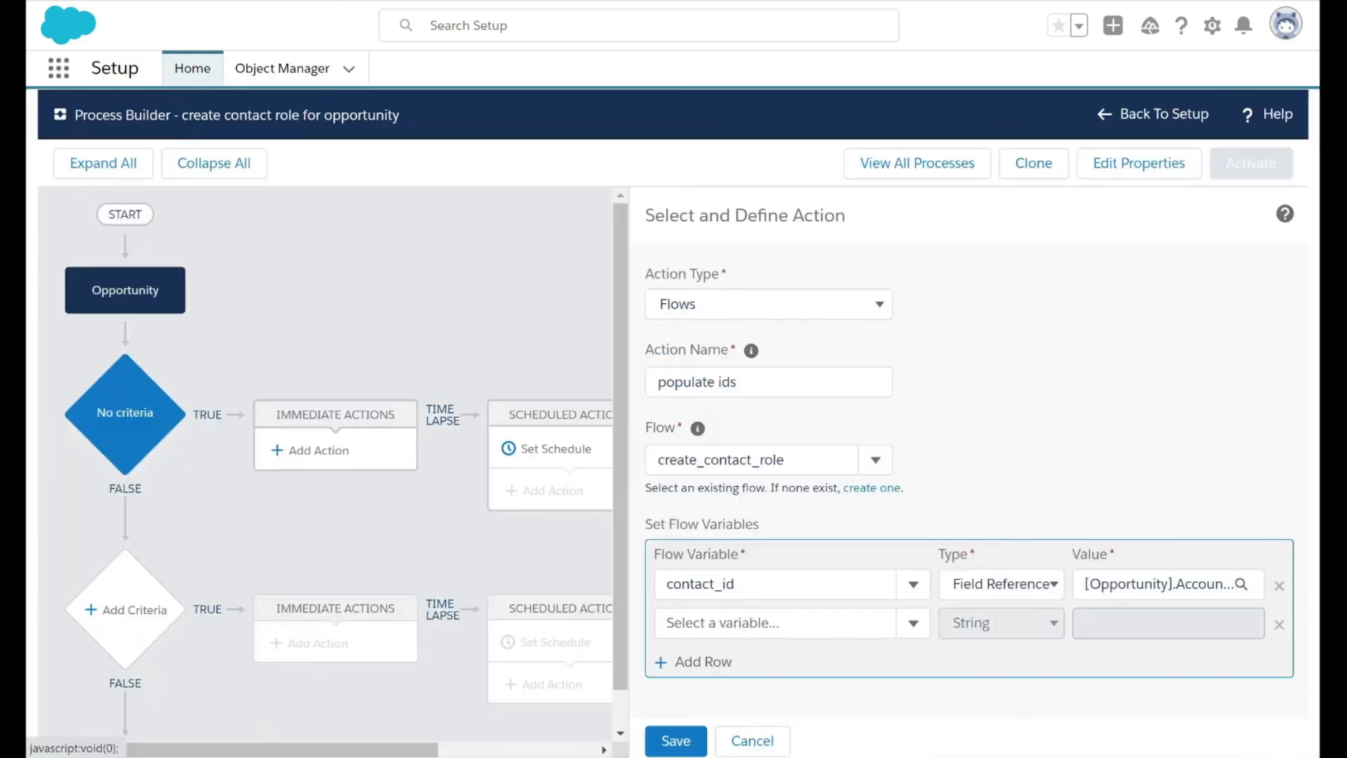
# Set the flow variable opportunity_id as a Field Reference to the Opportunity ID field
pyautogui.click(775, 623)
pyautogui.write('oppo')
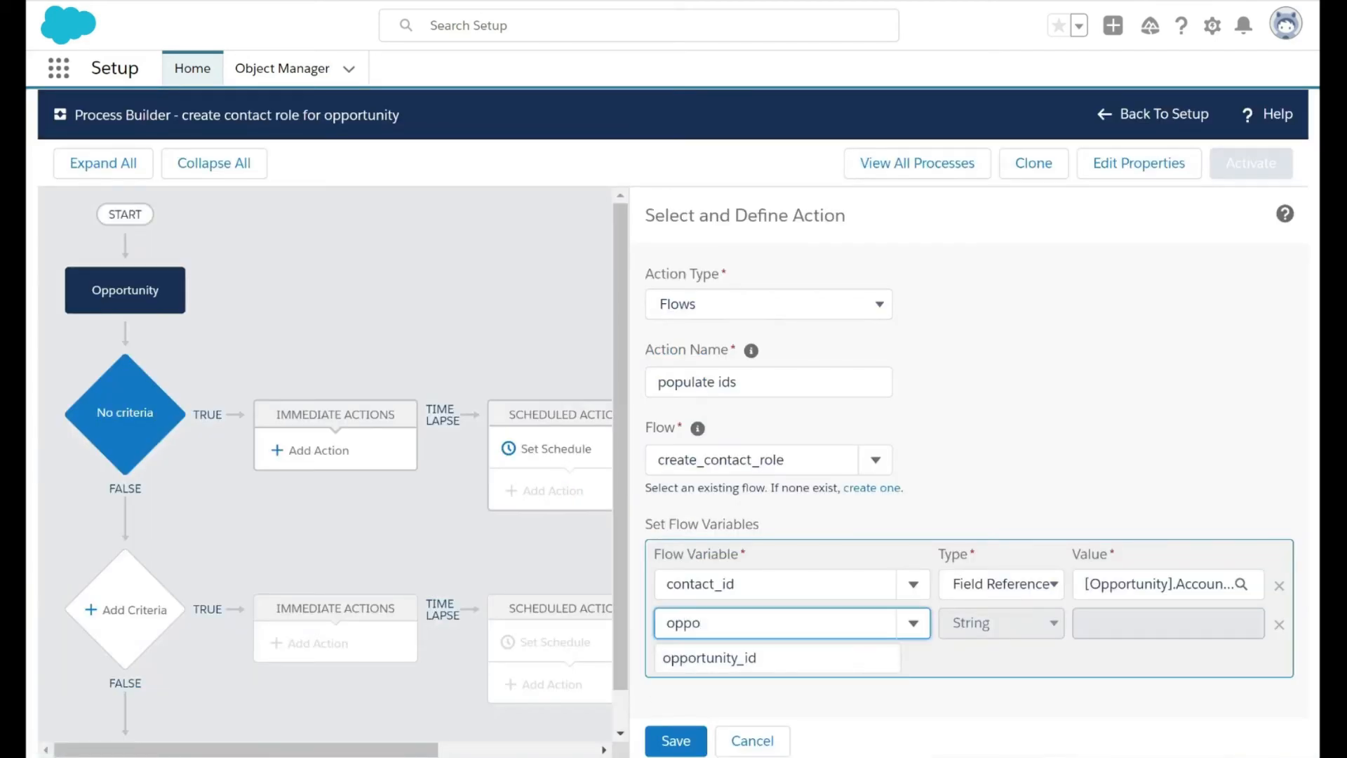
pyautogui.click(709, 658)
pyautogui.click(957, 629)
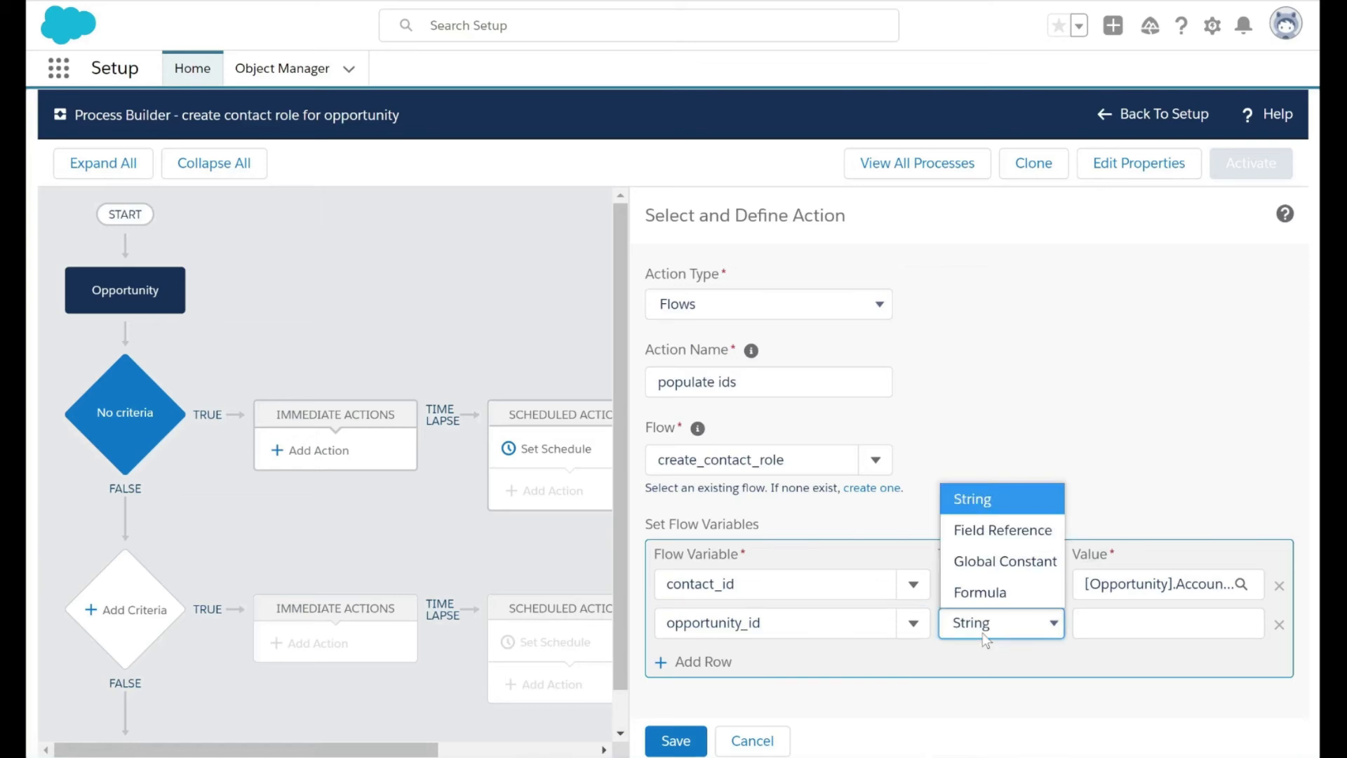
pyautogui.click(992, 545)
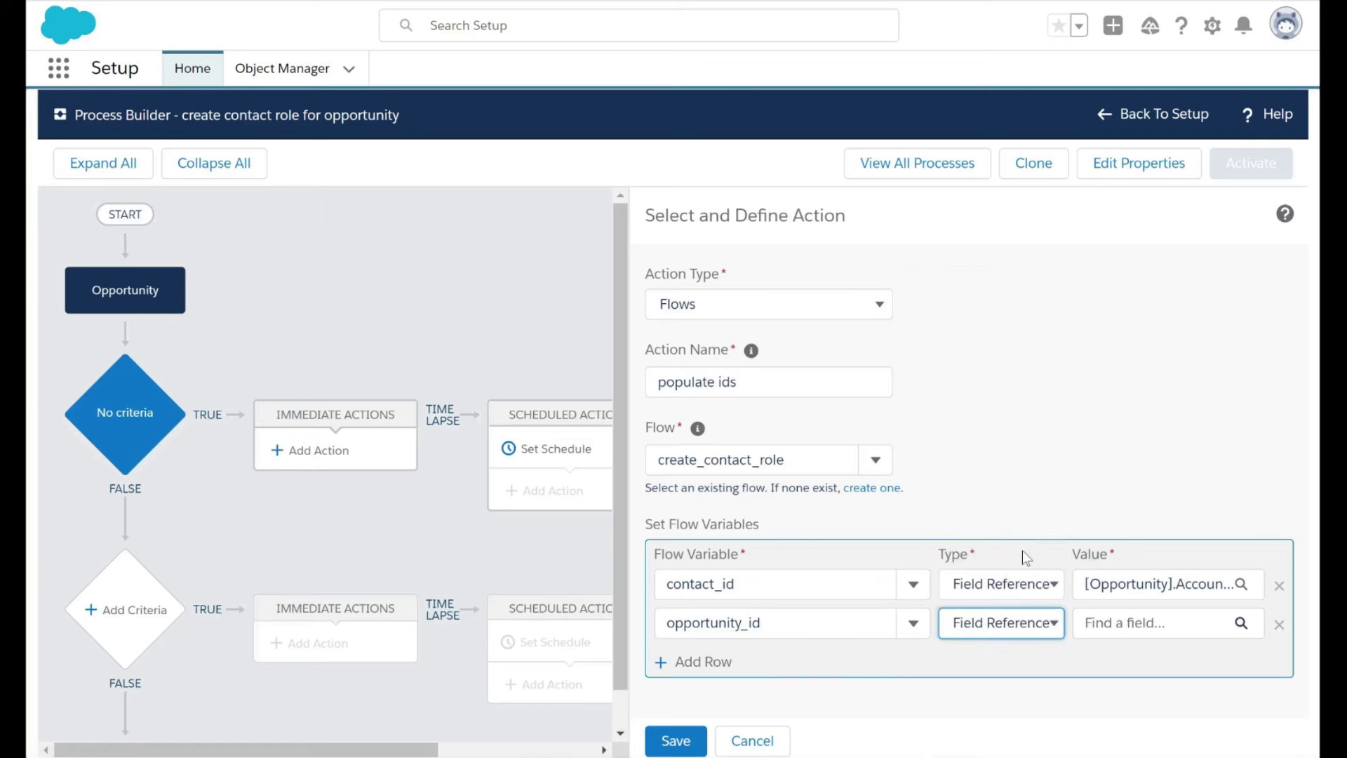
pyautogui.click(1115, 631)
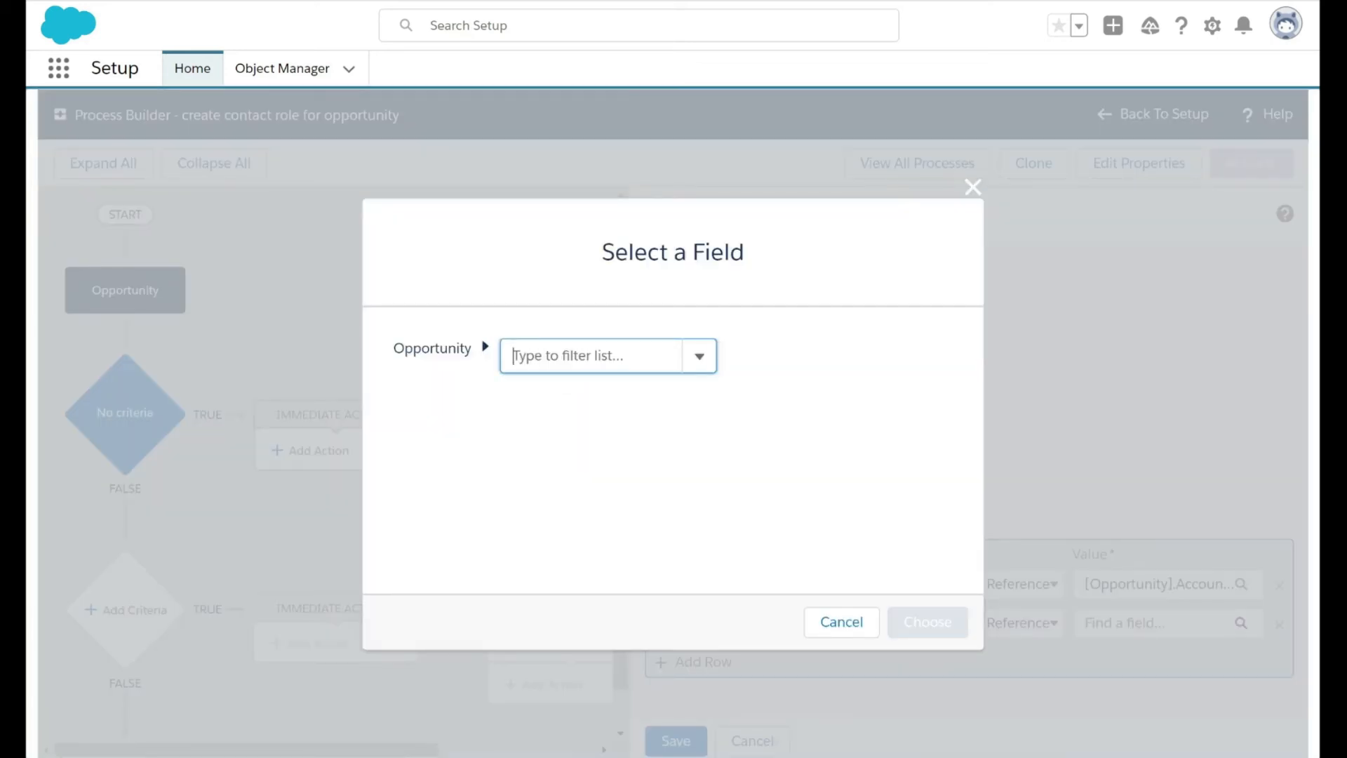
pyautogui.write('id')
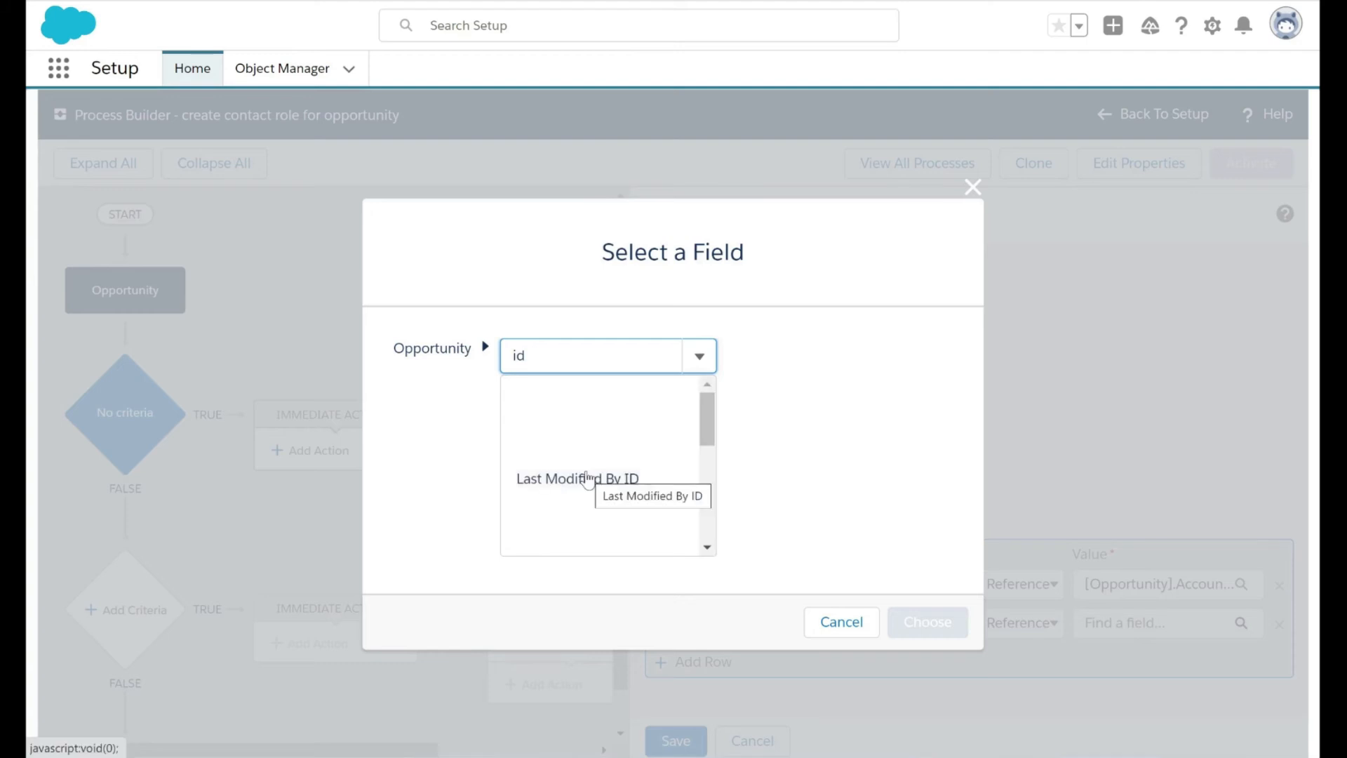
pyautogui.scroll(-5, 600, 436)
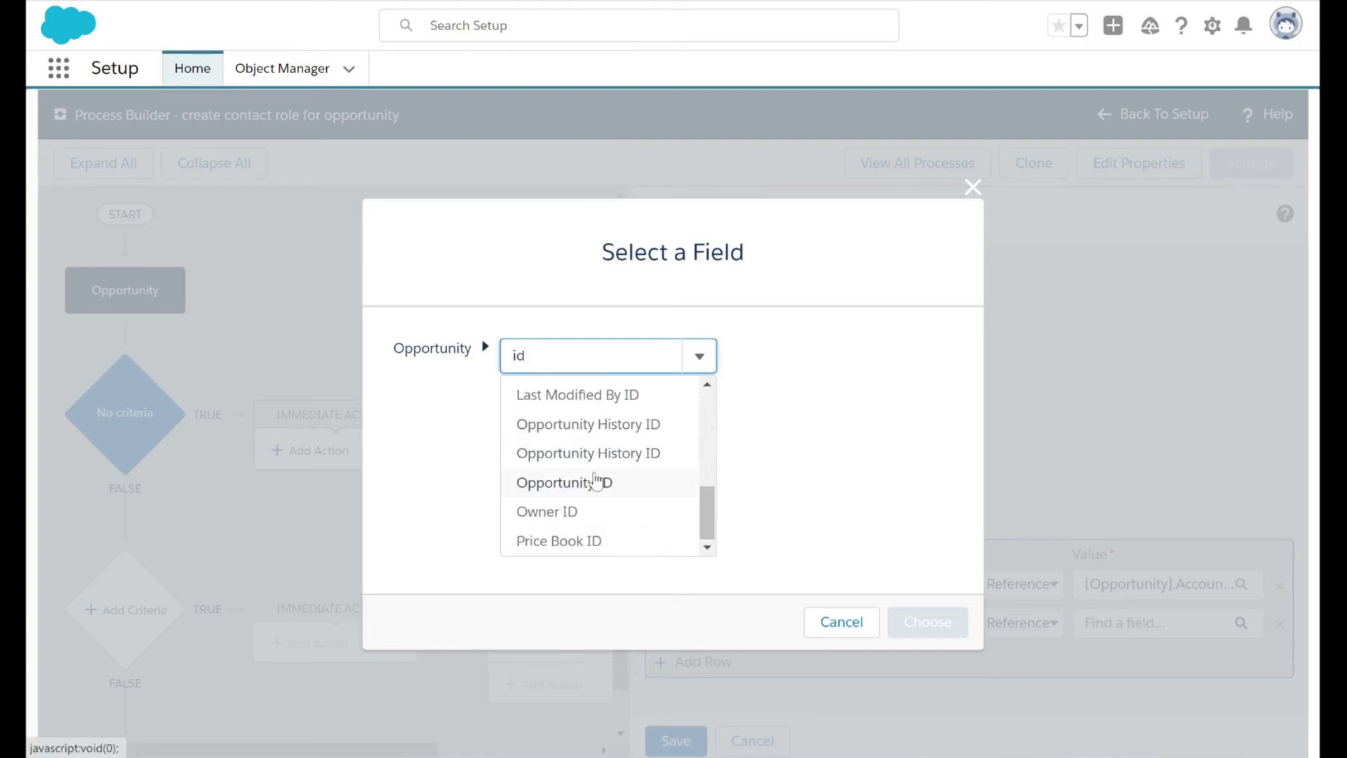
pyautogui.click(601, 482)
pyautogui.click(914, 620)
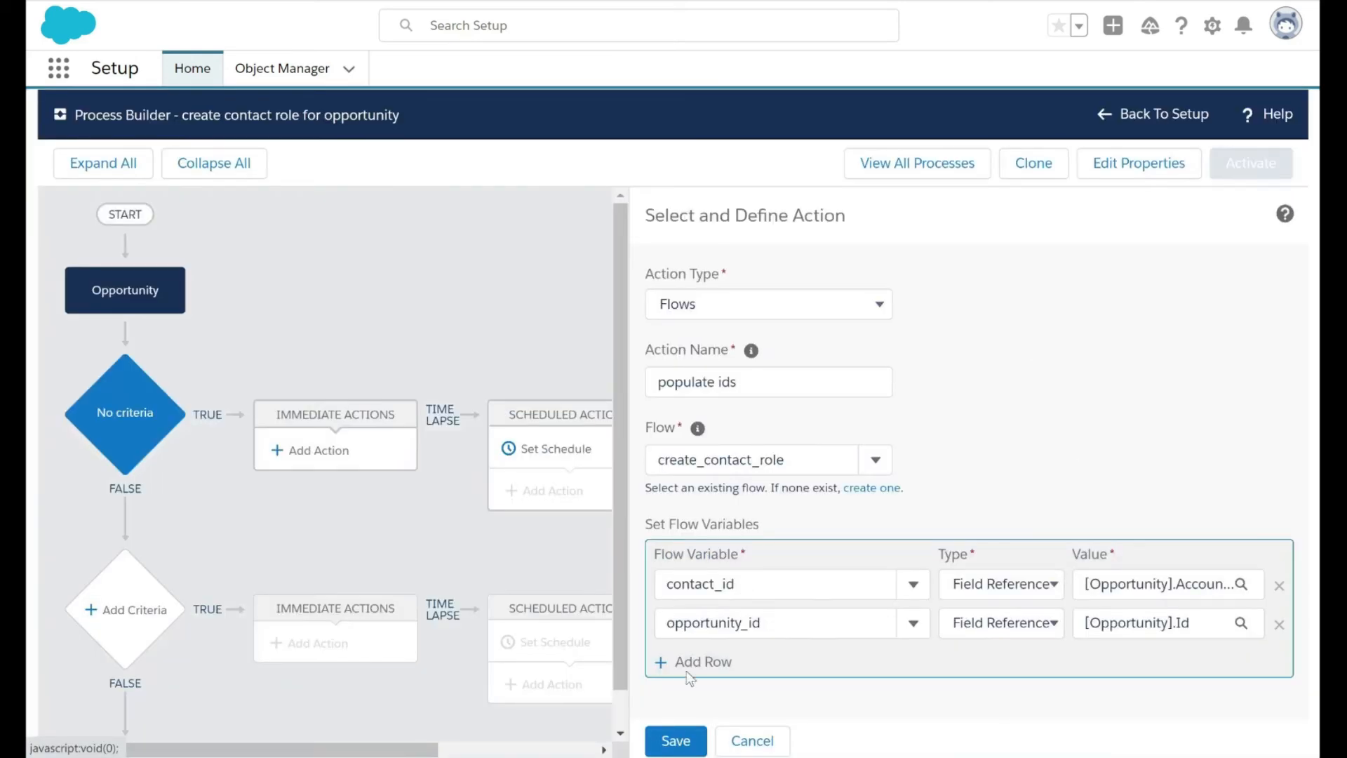
# Save the "populate ids" action and activate the process
pyautogui.click(684, 737)
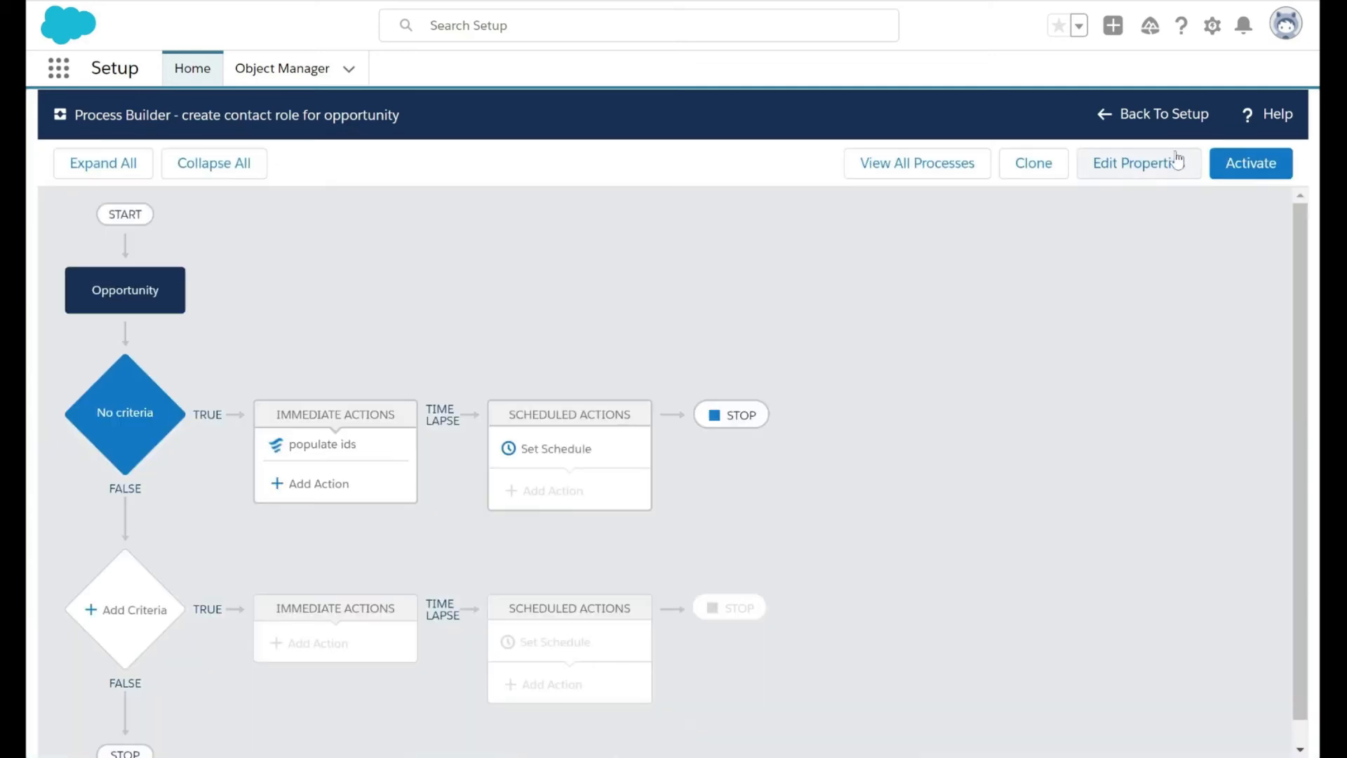
pyautogui.click(1256, 163)
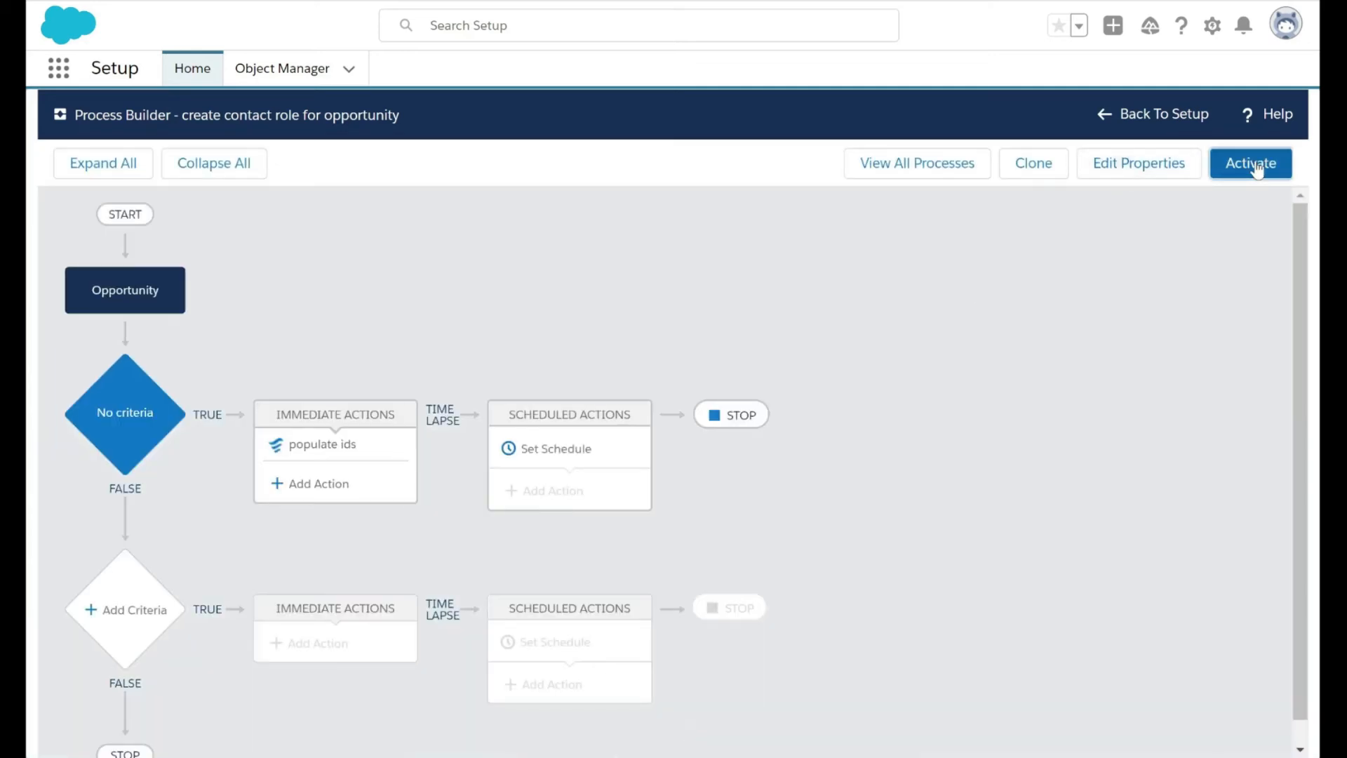
pyautogui.click(944, 534)
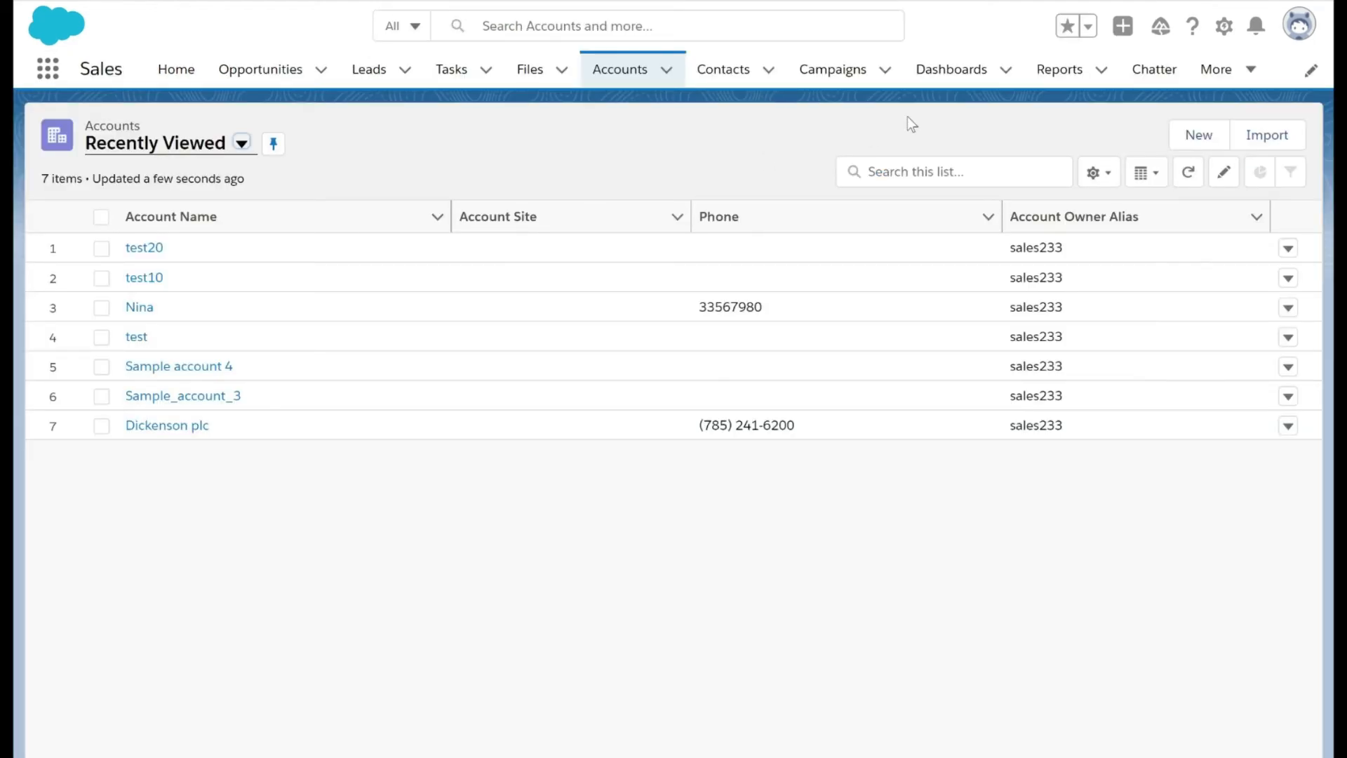
# Create and save an account named test30, with the third suggested recent contact in its Contact field
pyautogui.click(1199, 135)
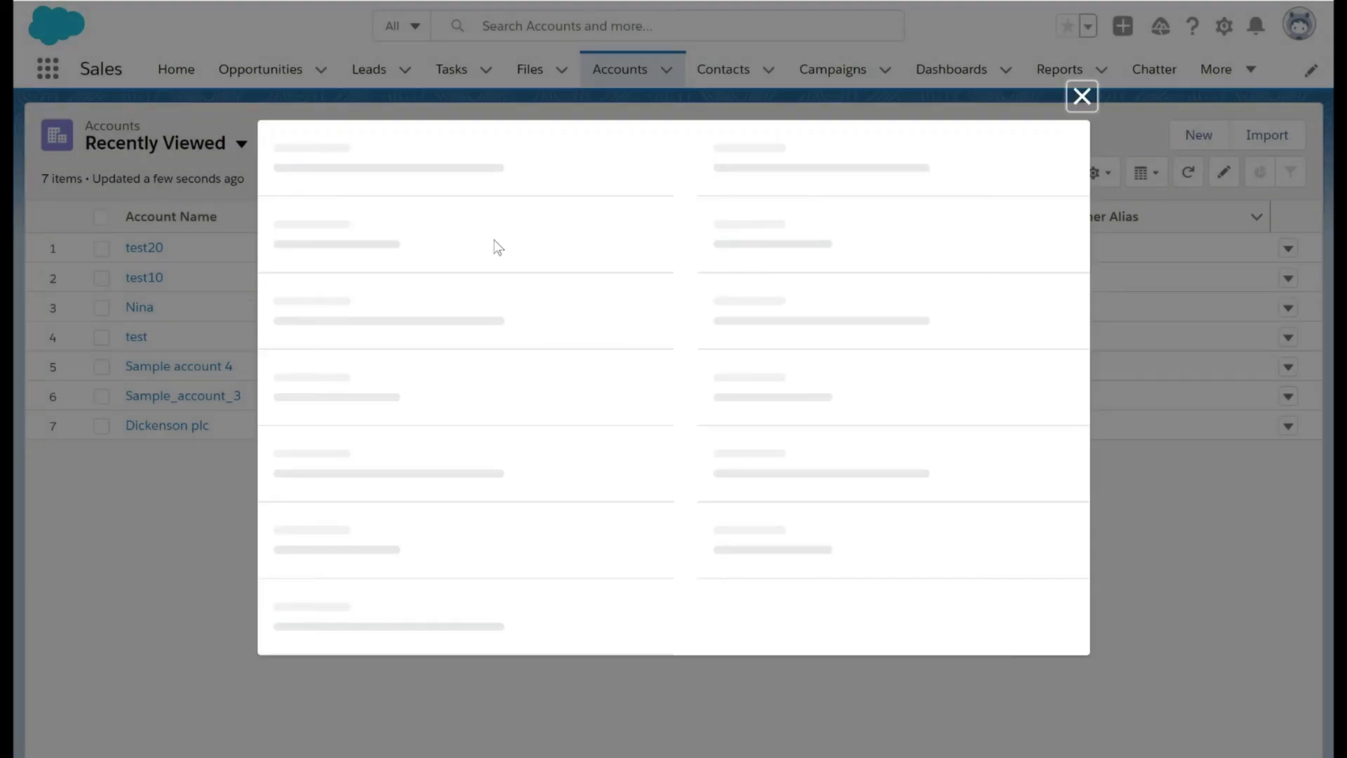
pyautogui.click(424, 245)
pyautogui.write('test30')
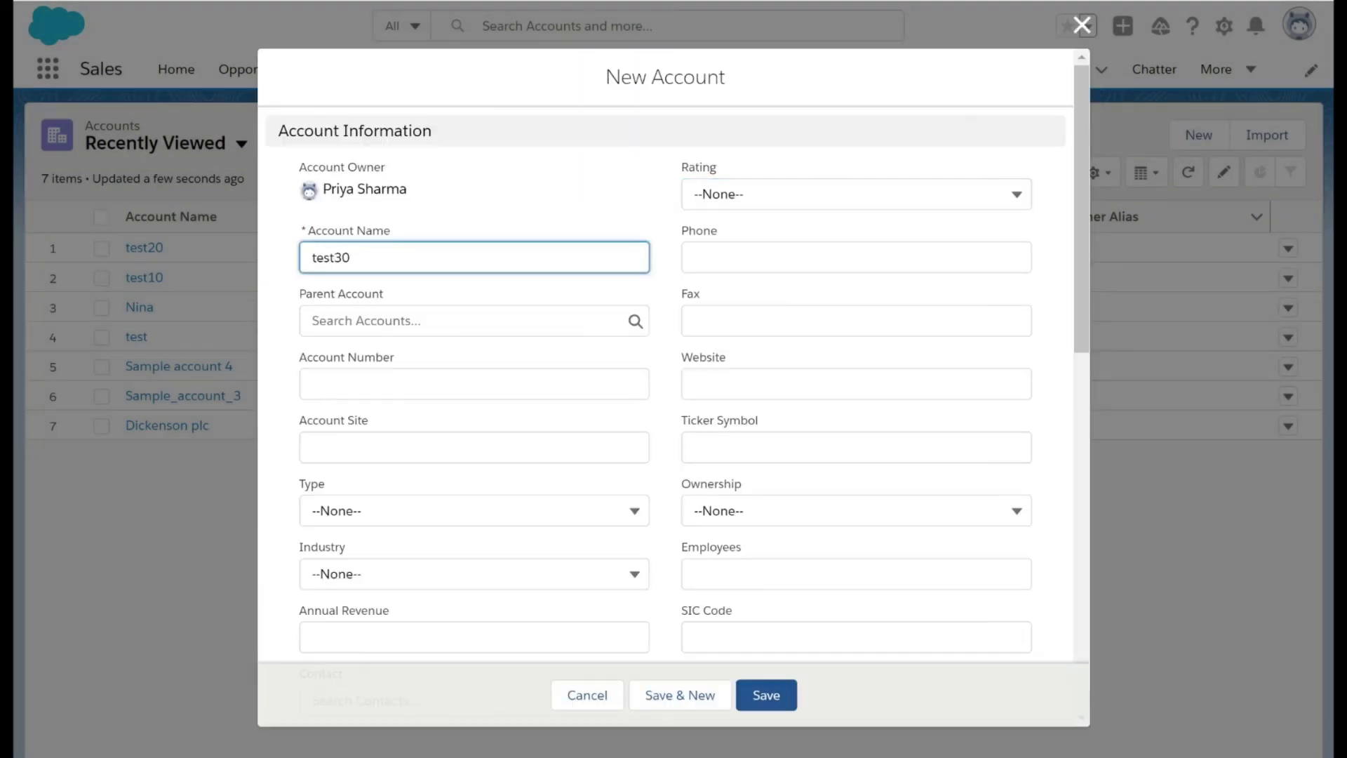
pyautogui.scroll(-2, 674, 381)
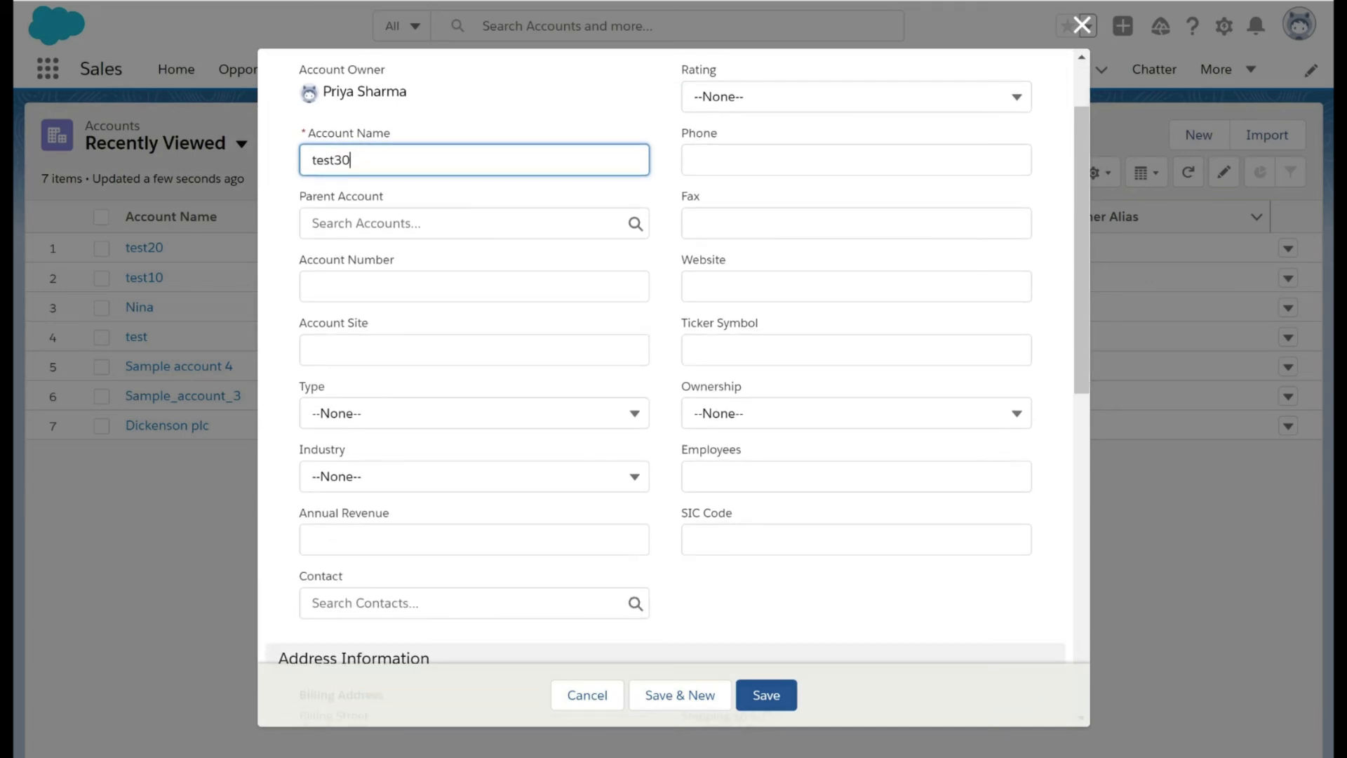
pyautogui.scroll(-1, 360, 523)
pyautogui.click(362, 542)
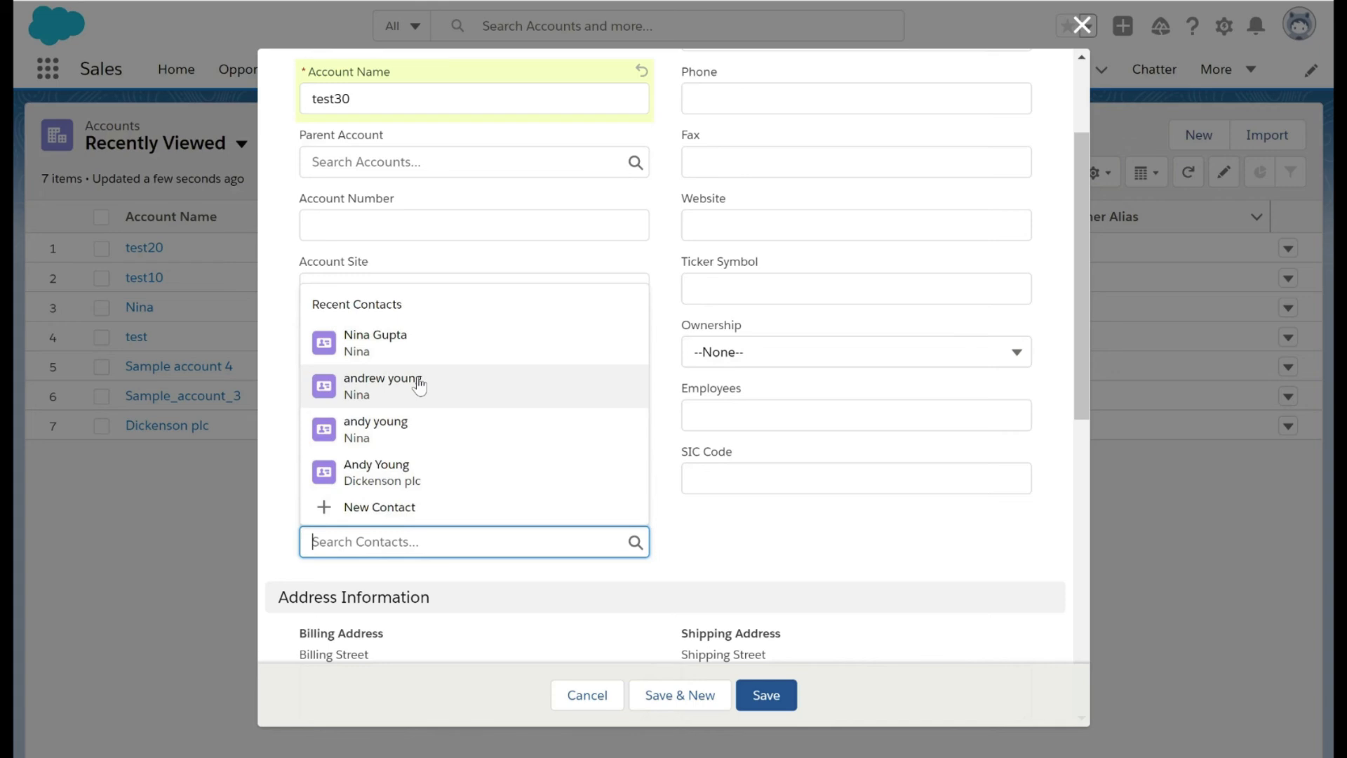
pyautogui.click(401, 426)
pyautogui.scroll(-2, 493, 443)
pyautogui.scroll(-4, 673, 358)
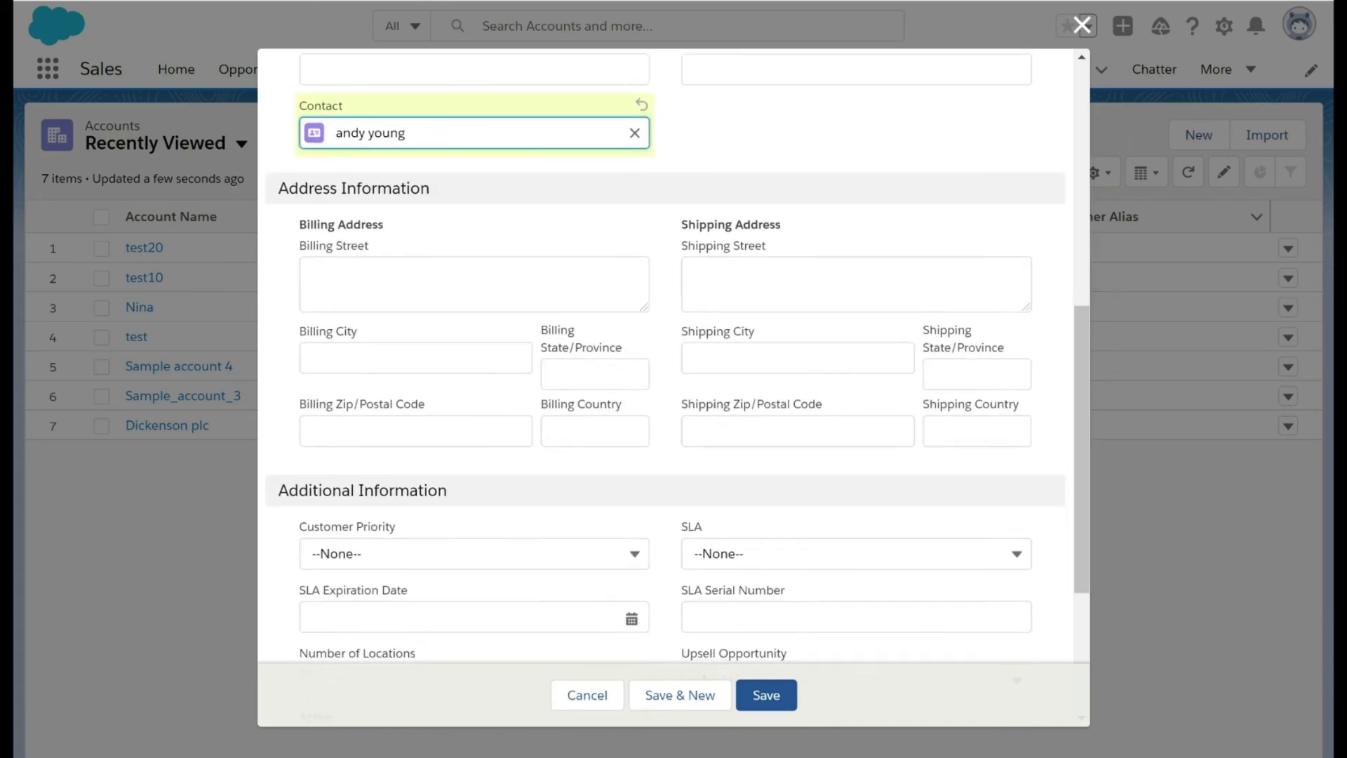
pyautogui.click(763, 698)
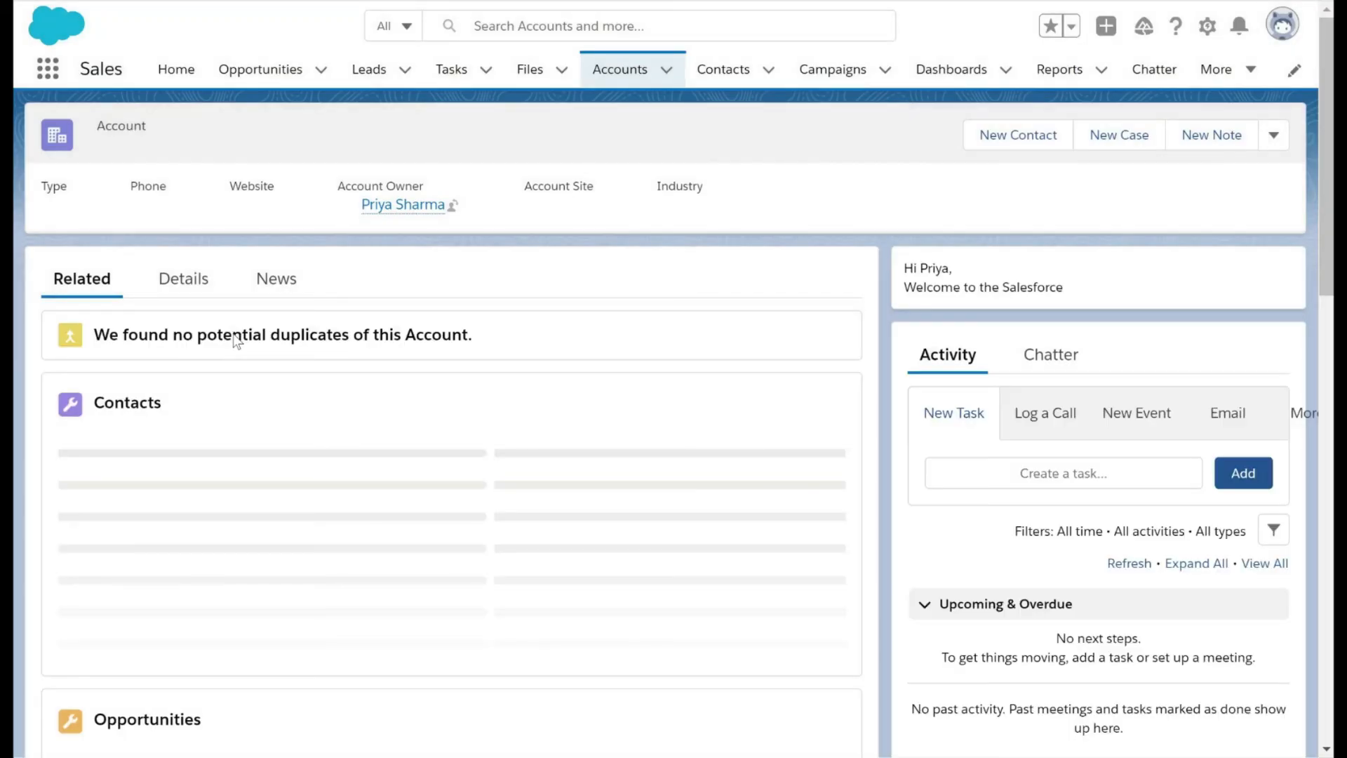
# Review the detail fields of the test30 account, including its Contact field
pyautogui.click(188, 279)
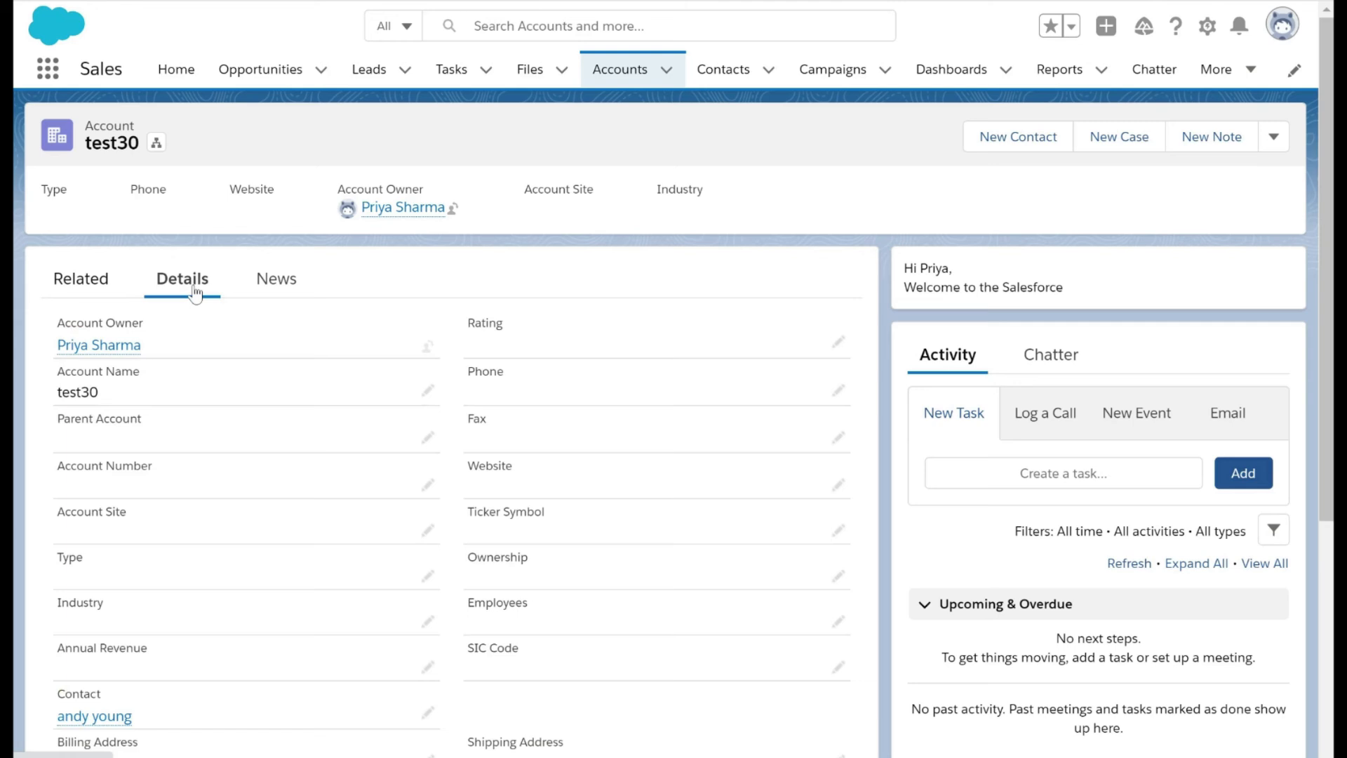
pyautogui.scroll(-3, 258, 501)
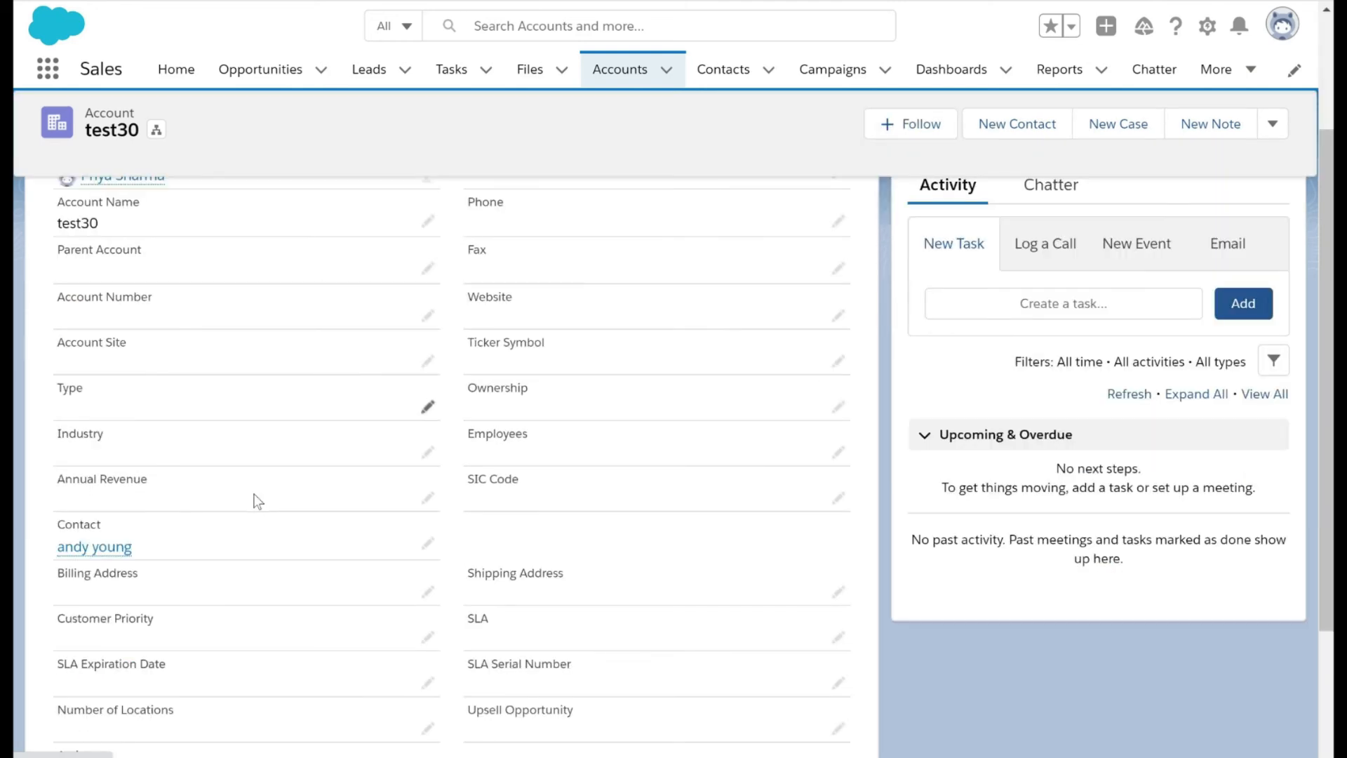
pyautogui.scroll(-3, 259, 501)
pyautogui.scroll(6, 255, 502)
# Open the test30 opportunity from the account's related opportunities
pyautogui.click(79, 284)
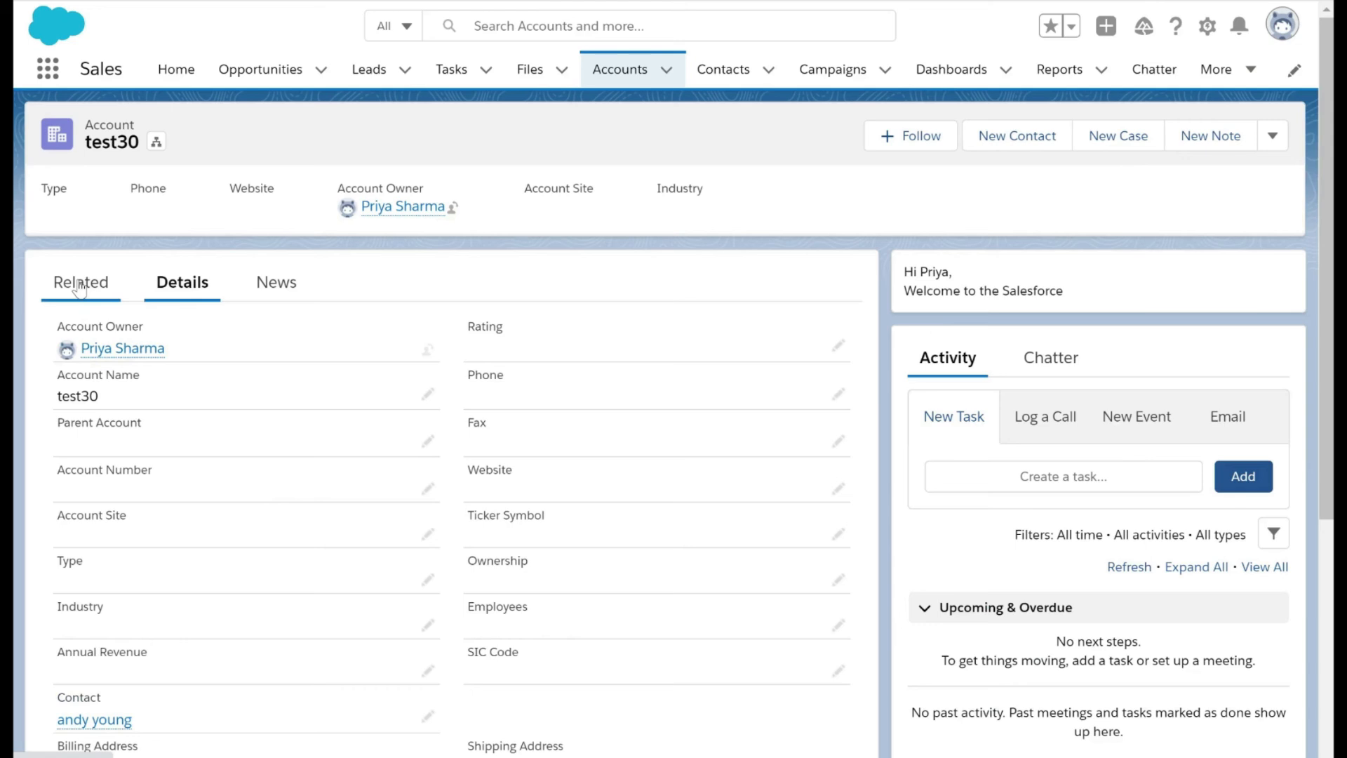
pyautogui.scroll(-2, 284, 477)
pyautogui.scroll(1, 181, 405)
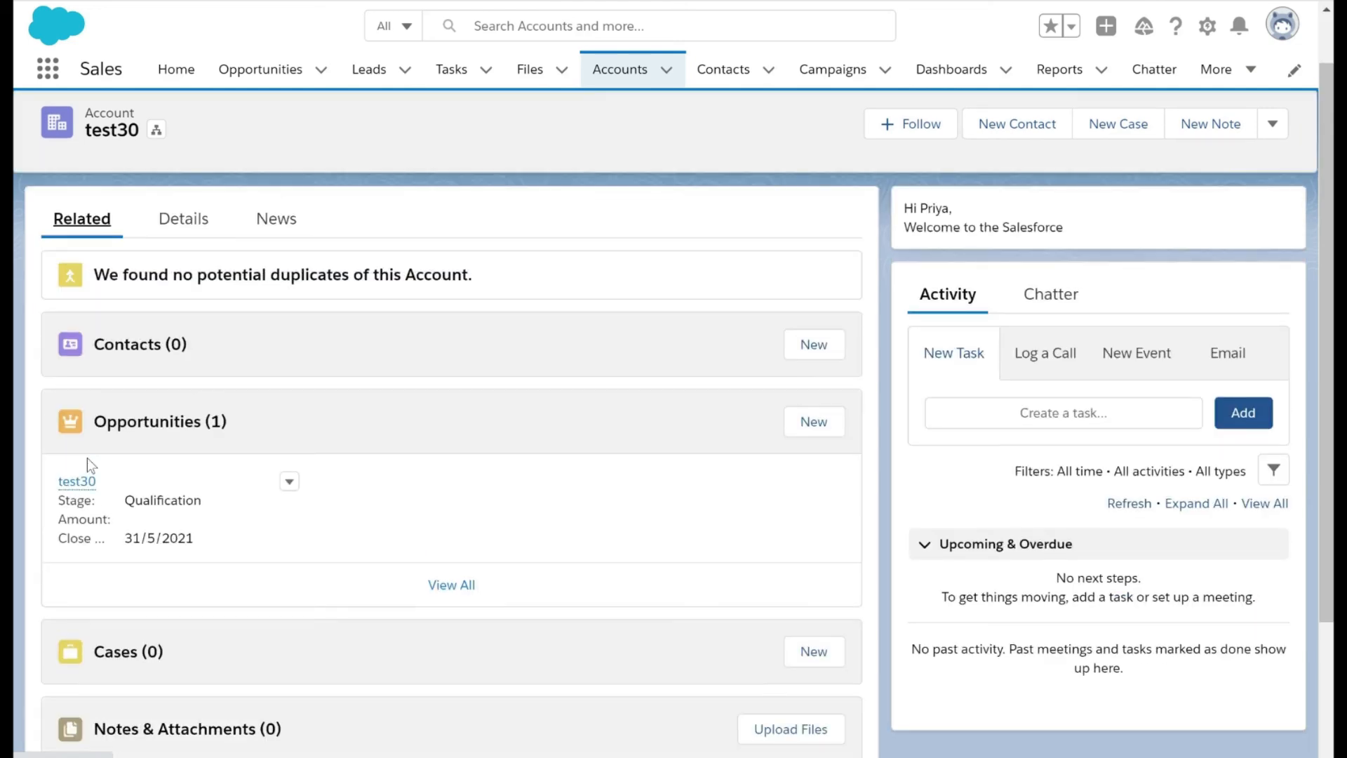
pyautogui.moveTo(89, 484)
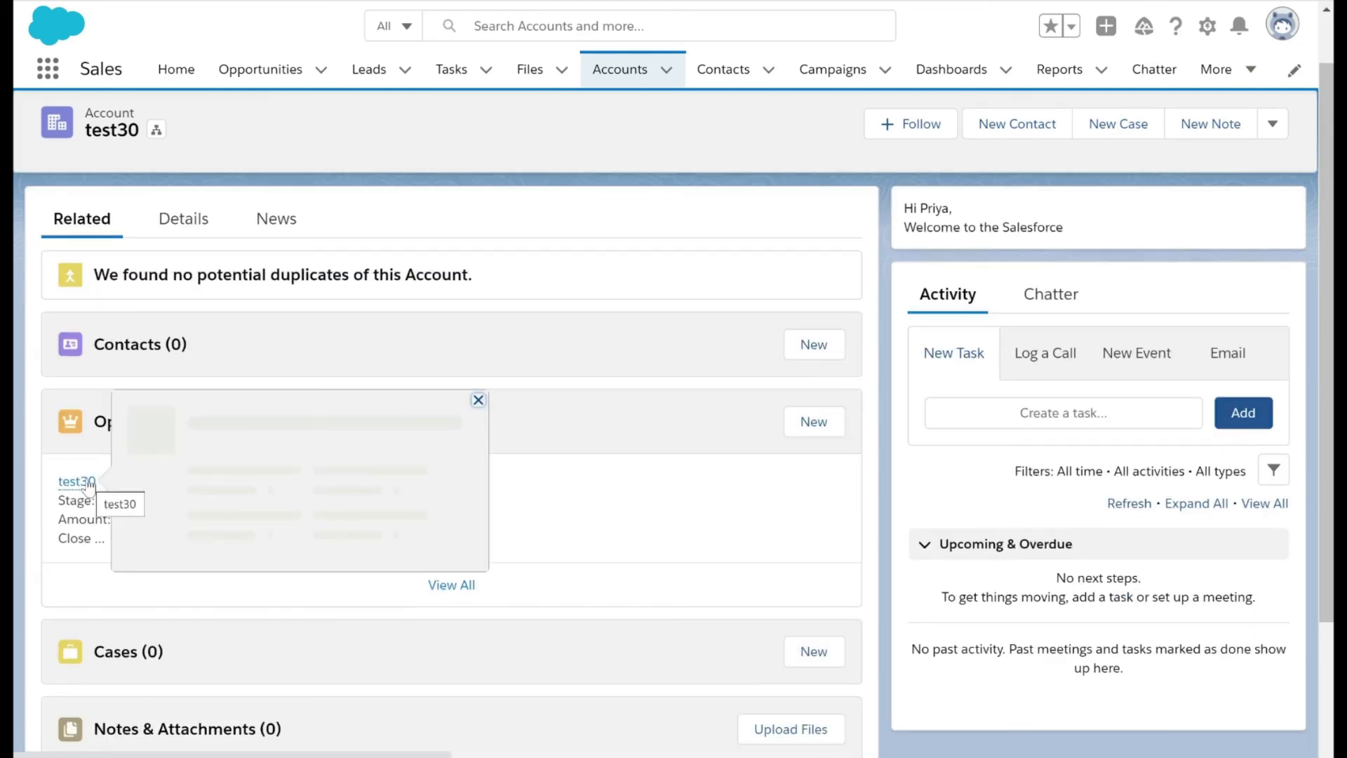
pyautogui.click(87, 482)
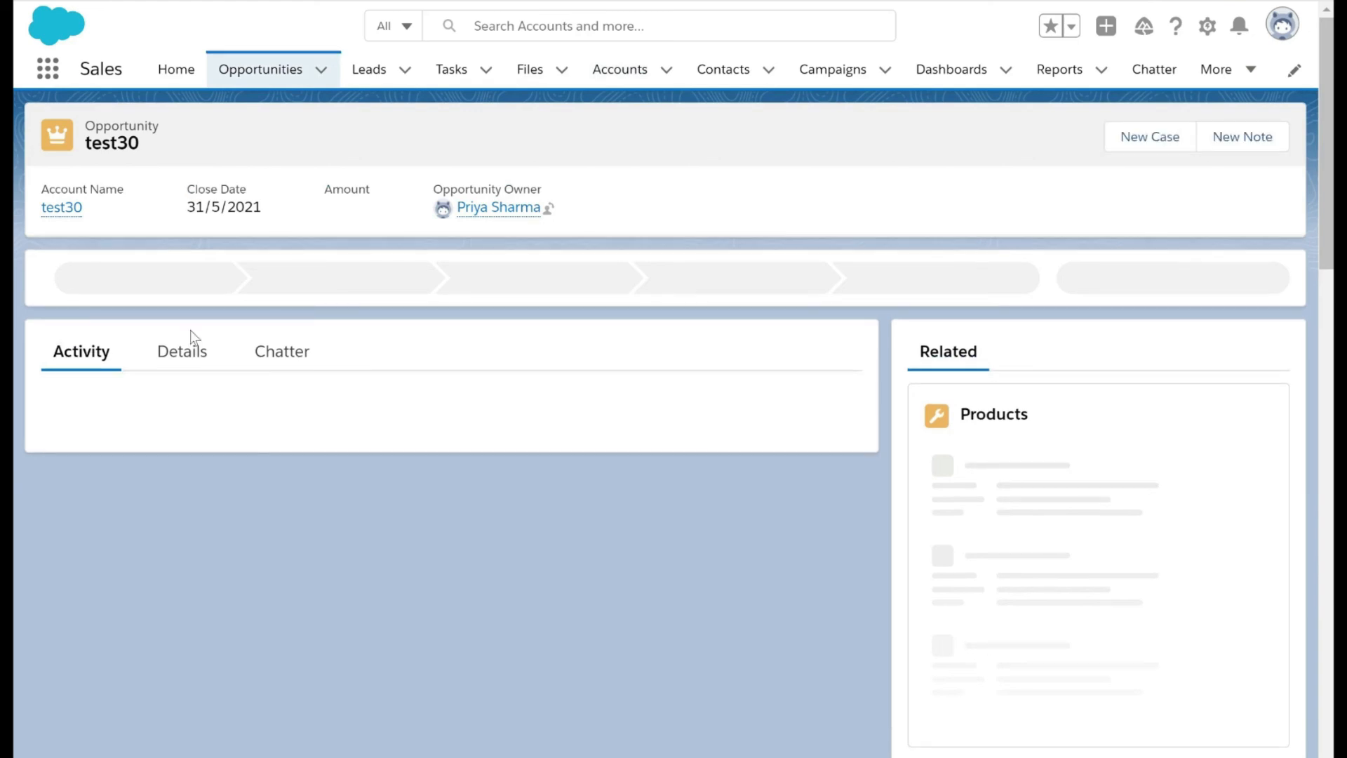
# Check the test30 opportunity's details and open the full list of its contact roles
pyautogui.click(178, 358)
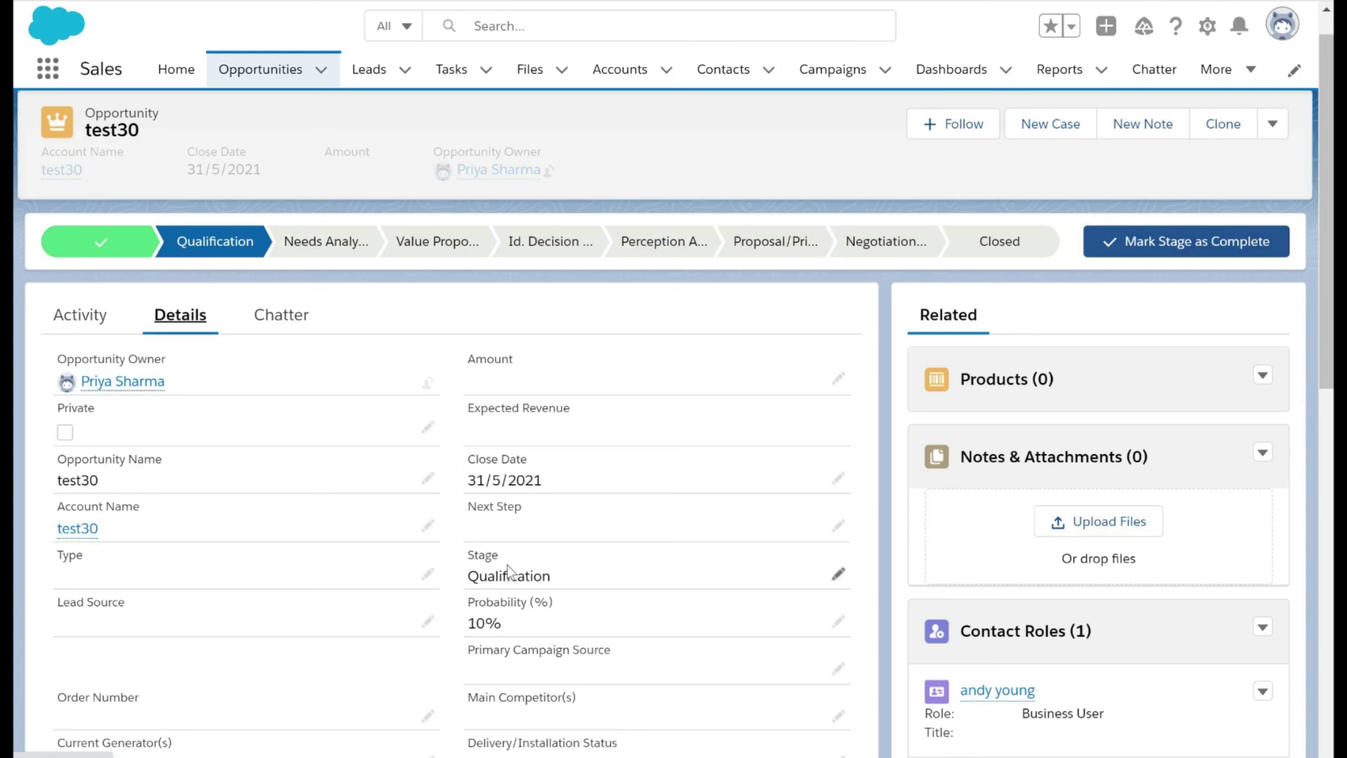
pyautogui.scroll(-1, 651, 525)
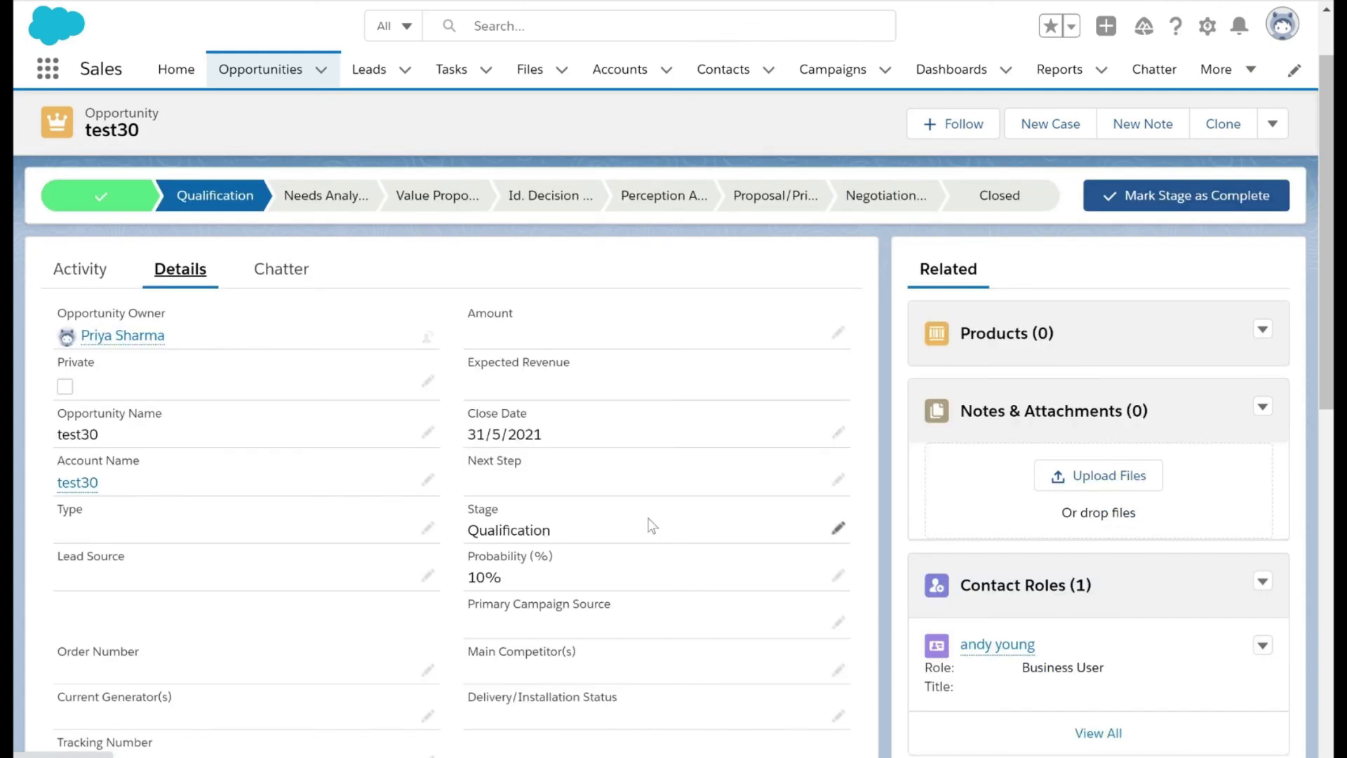
pyautogui.scroll(-1, 652, 526)
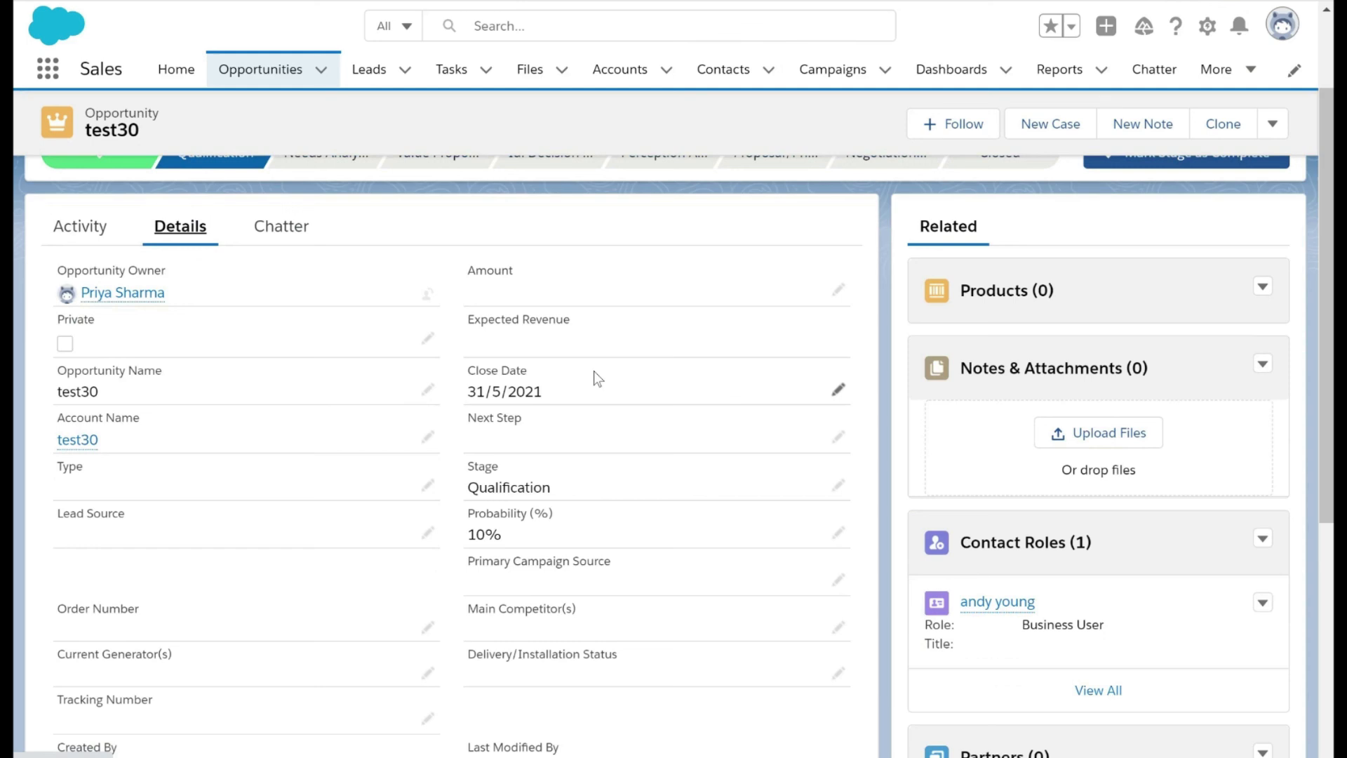
pyautogui.scroll(-1, 593, 370)
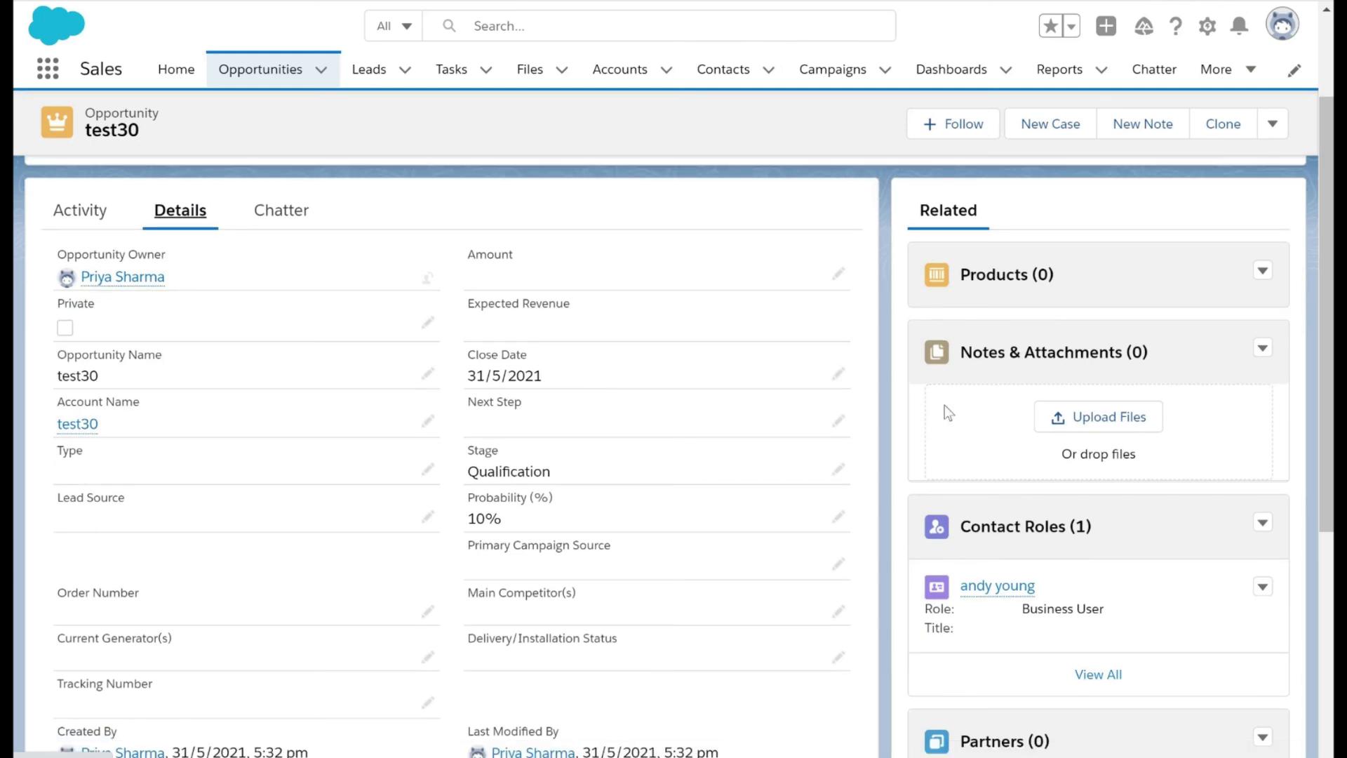
pyautogui.scroll(-1, 944, 405)
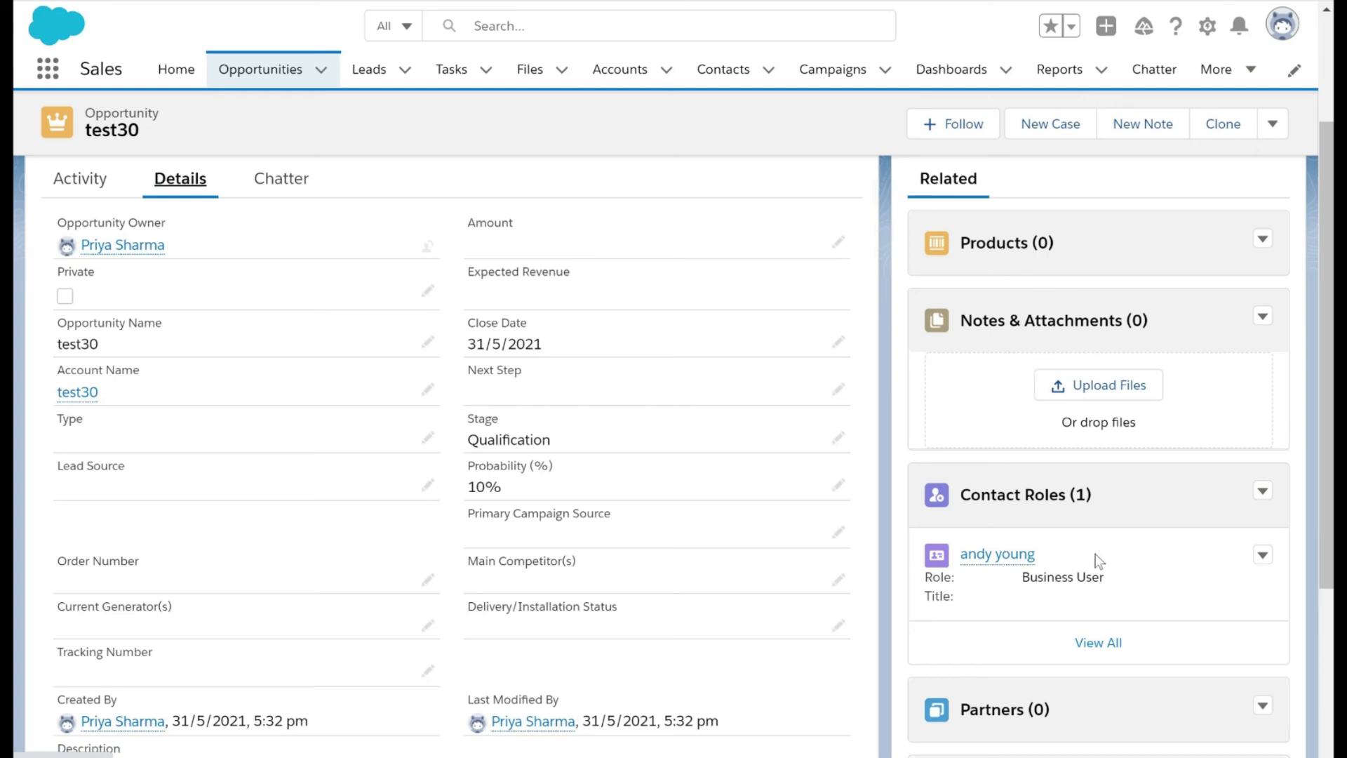
pyautogui.click(1099, 643)
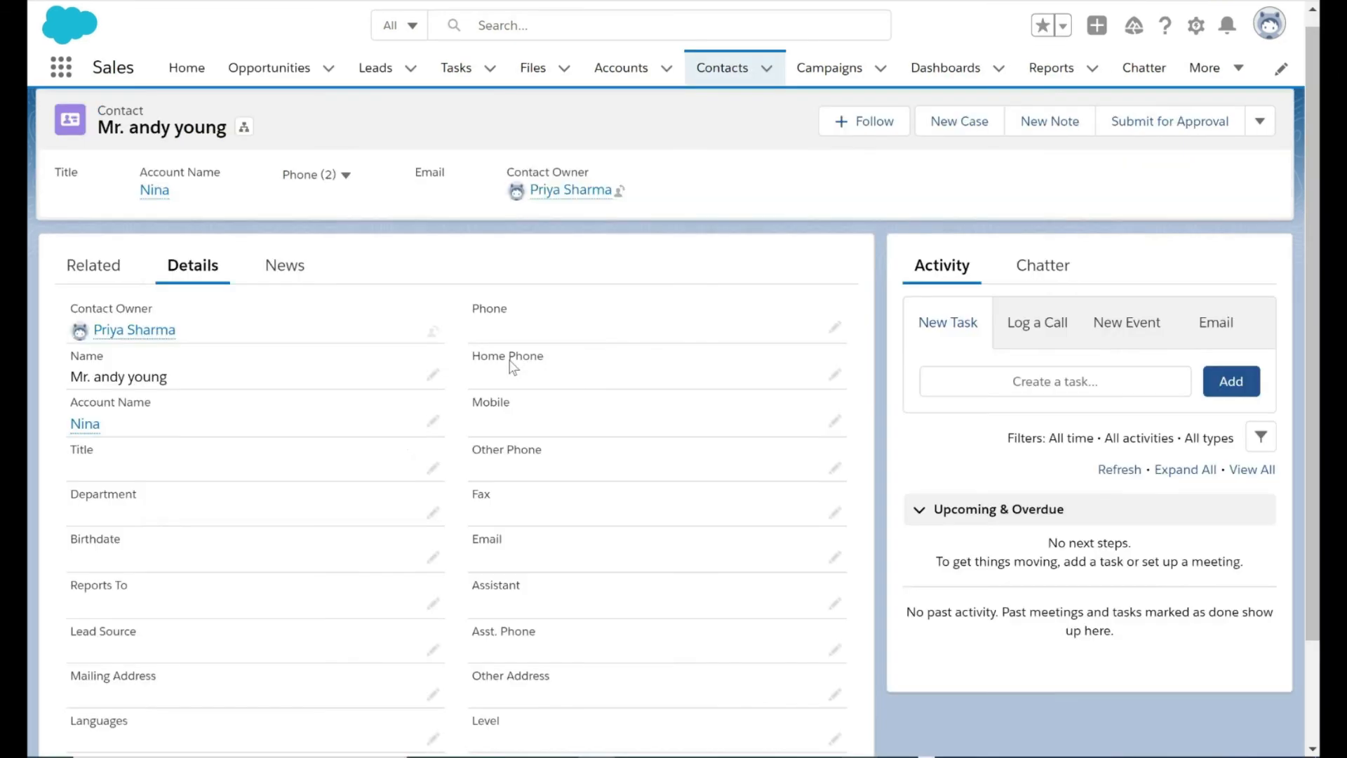
# Set the Account Name to test30 on the contact record used for the contact role, and save the contact
pyautogui.scroll(-1, 321, 448)
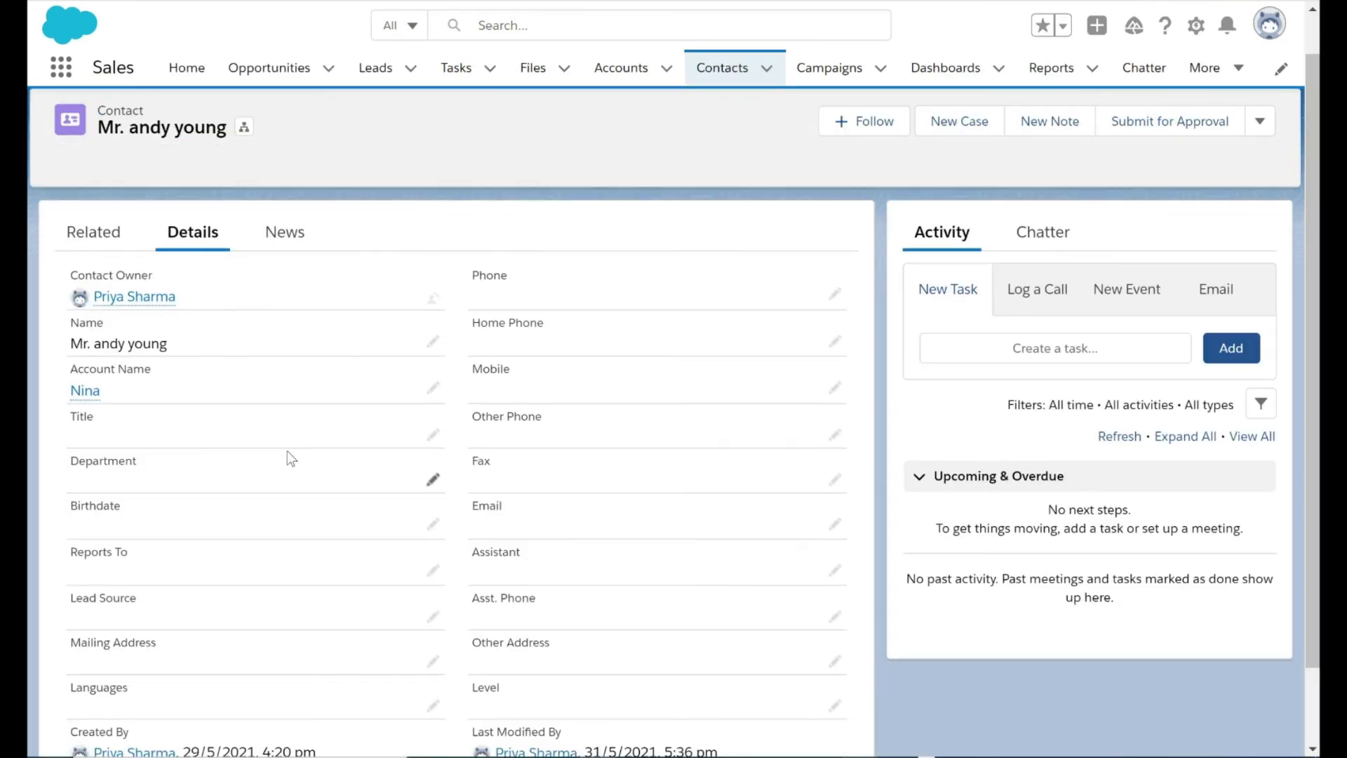
pyautogui.scroll(1, 287, 451)
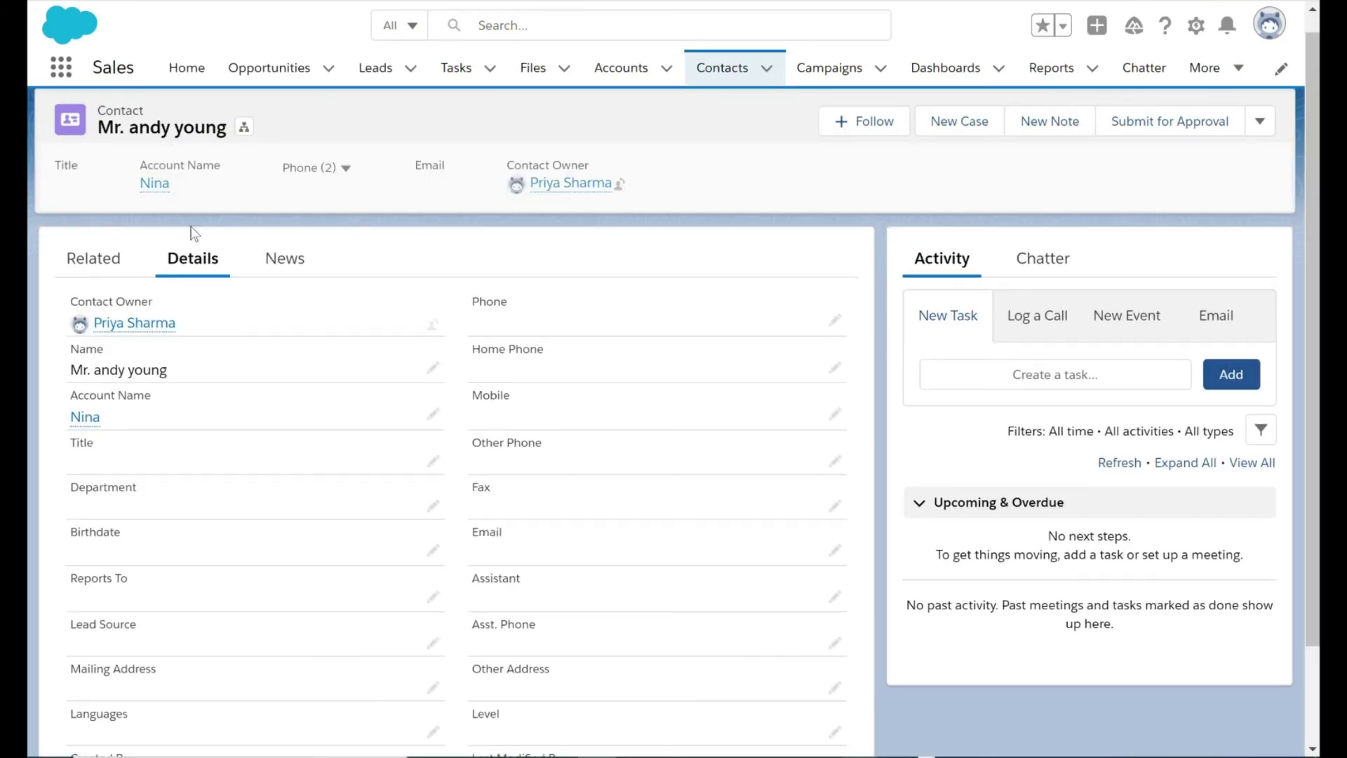
pyautogui.click(433, 415)
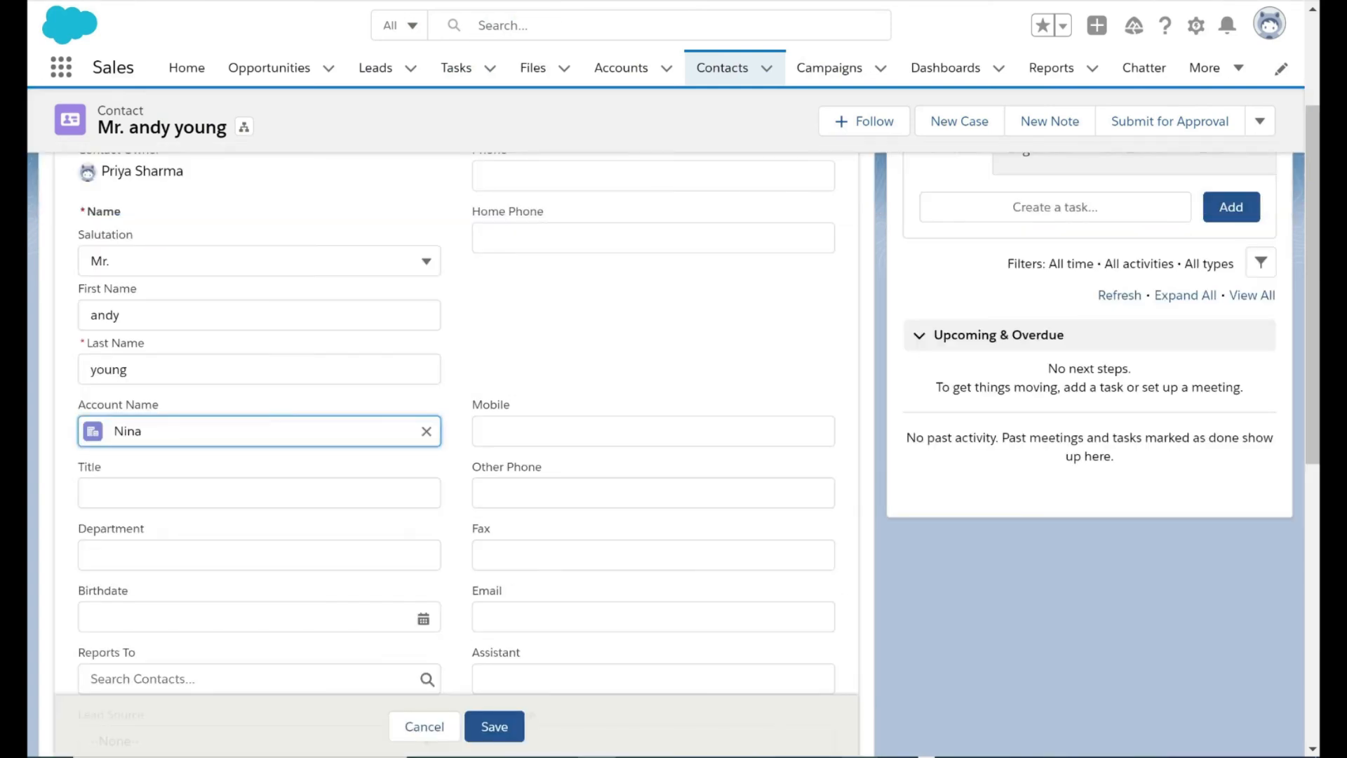
pyautogui.click(426, 431)
pyautogui.write('test30')
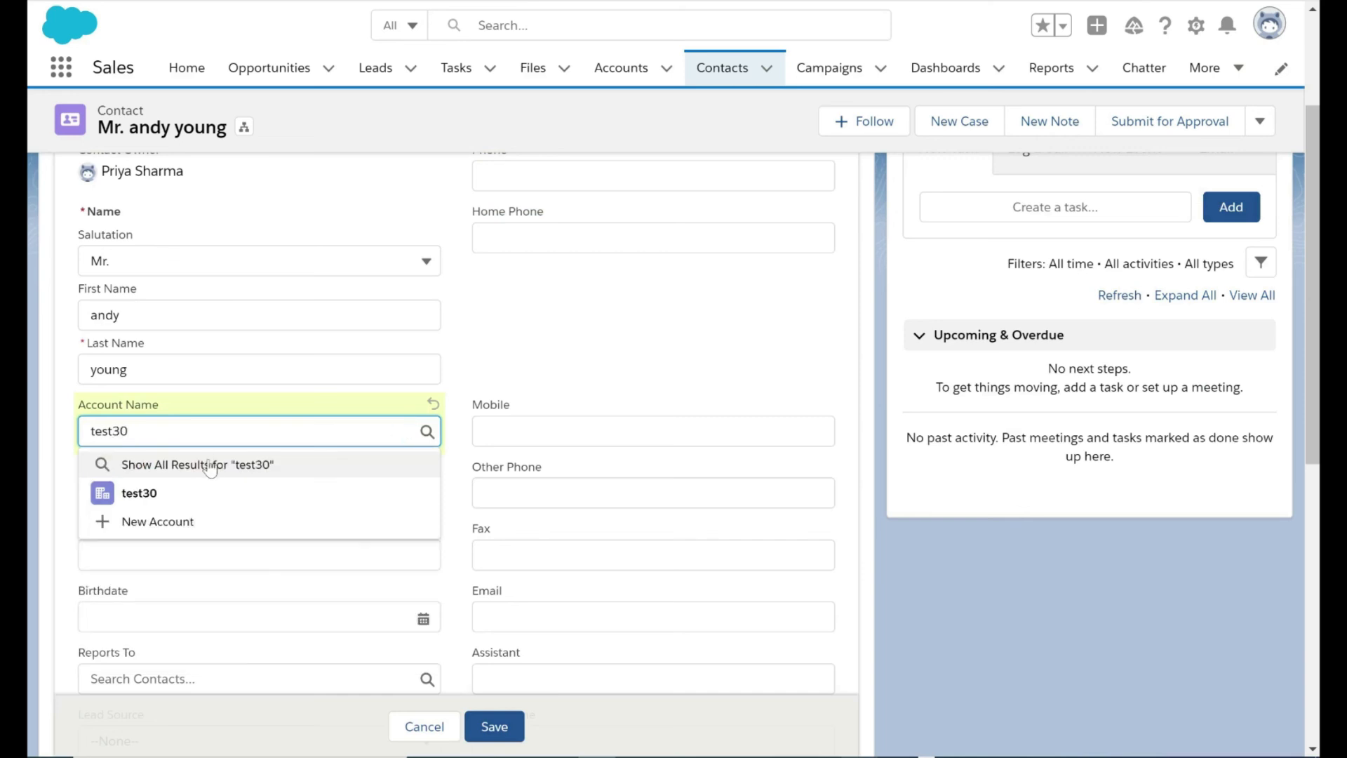
pyautogui.click(186, 491)
pyautogui.click(512, 721)
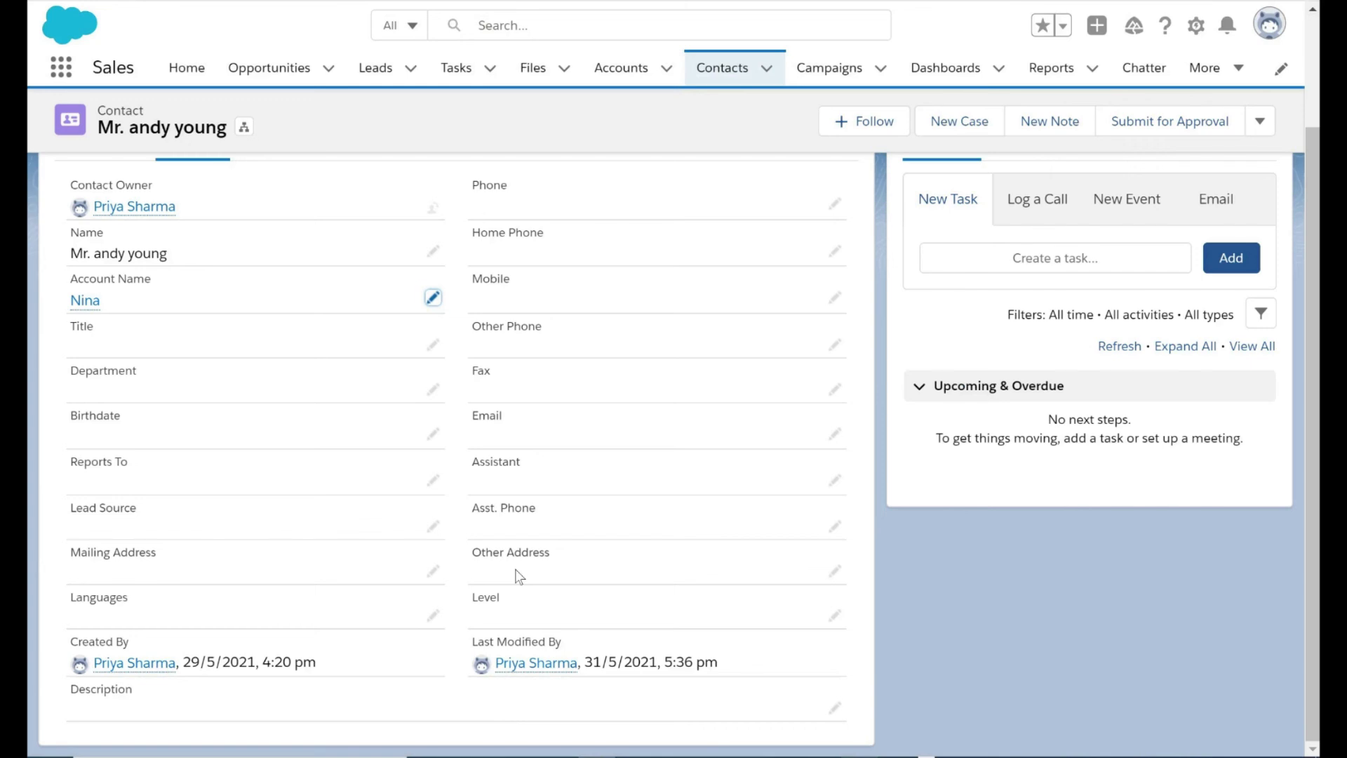